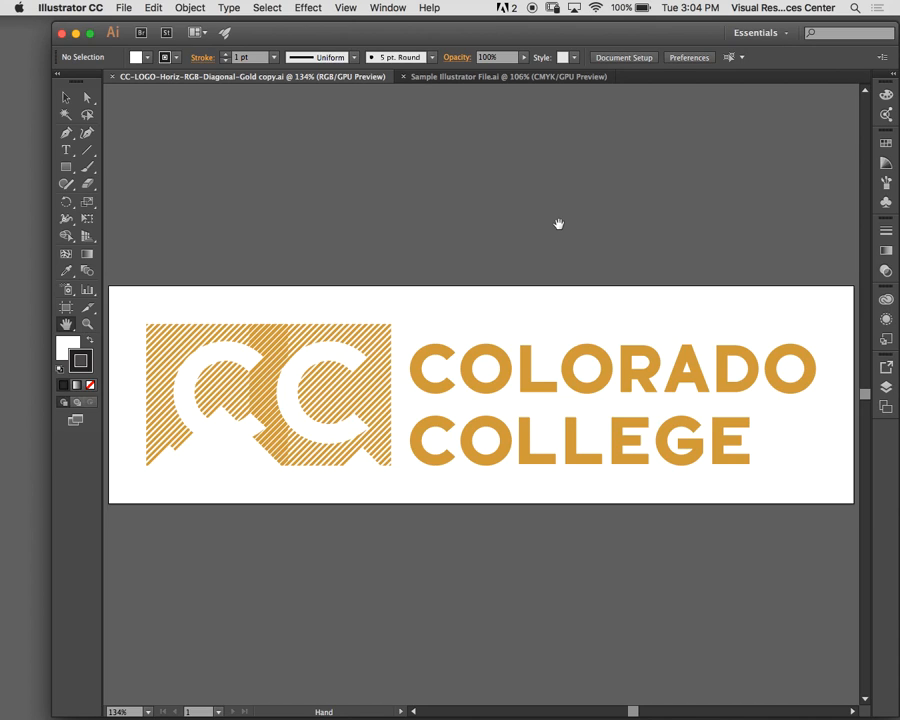
- Magnify the diagonal stripes of the logo's second C to examine how sharp the vector edges are
{"action": "left_click", "coordinate": [87, 324]}
{"action": "left_click", "coordinate": [379, 417]}
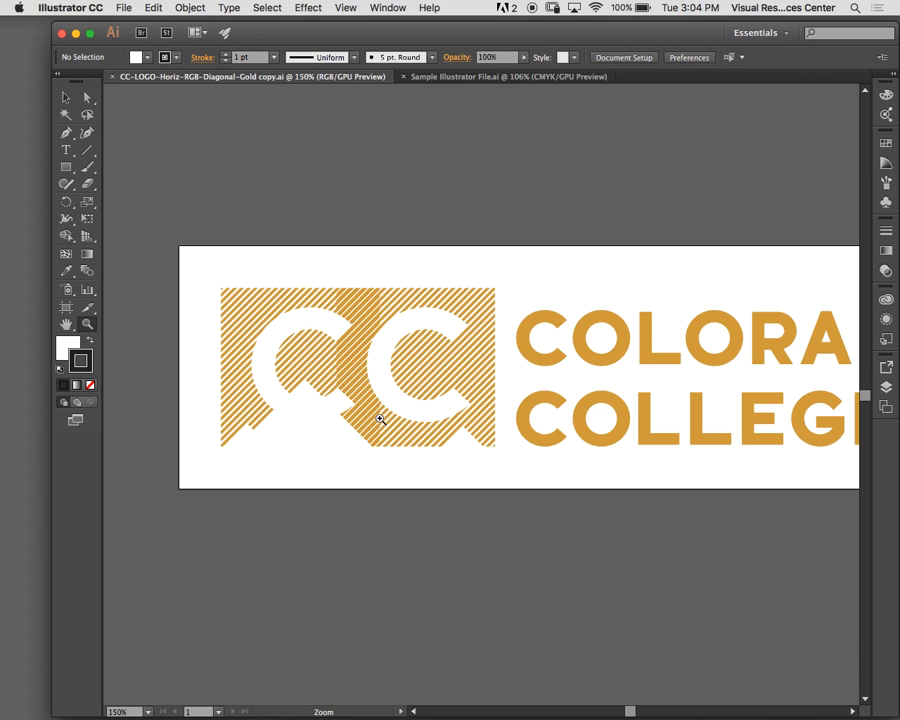
{"action": "left_click", "coordinate": [502, 420]}
{"action": "left_click", "coordinate": [422, 410]}
{"action": "left_click", "coordinate": [504, 374]}
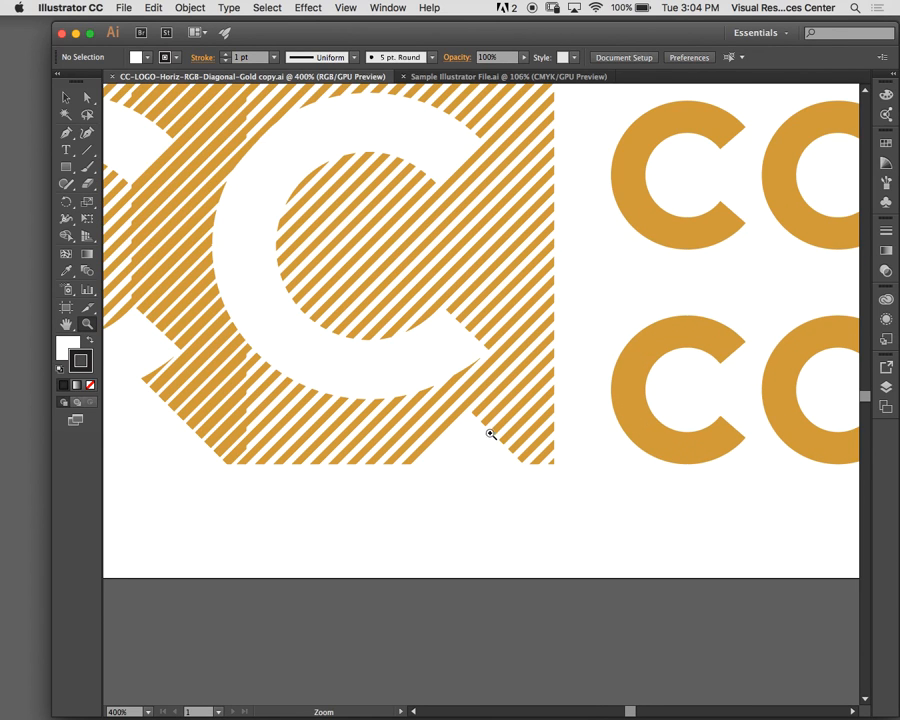
{"action": "left_click", "coordinate": [492, 432]}
{"action": "left_click", "coordinate": [490, 367]}
{"action": "left_click", "coordinate": [440, 417]}
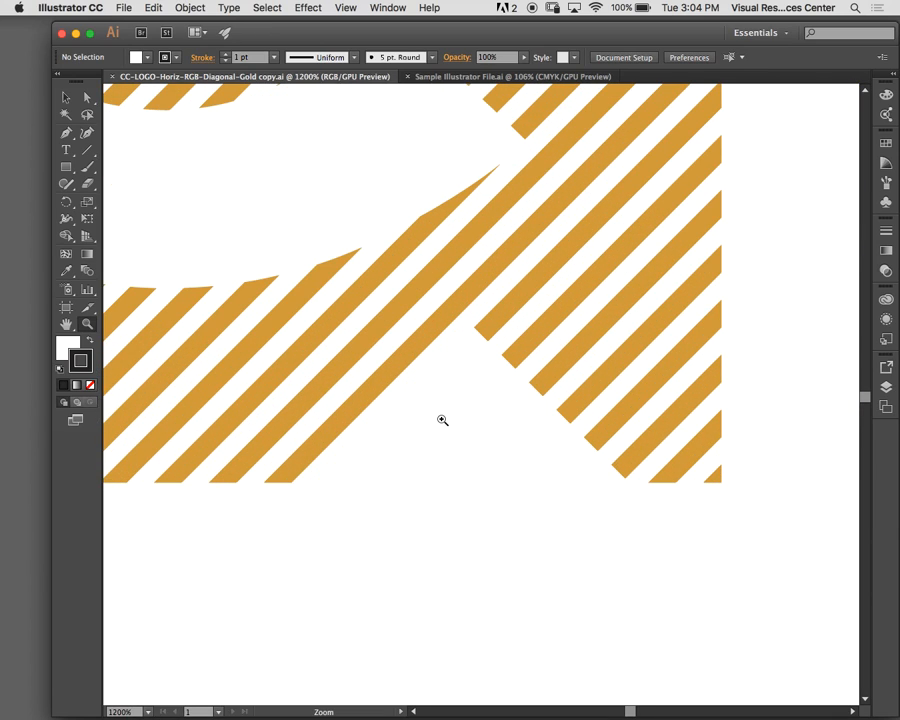
{"action": "left_click", "coordinate": [521, 374]}
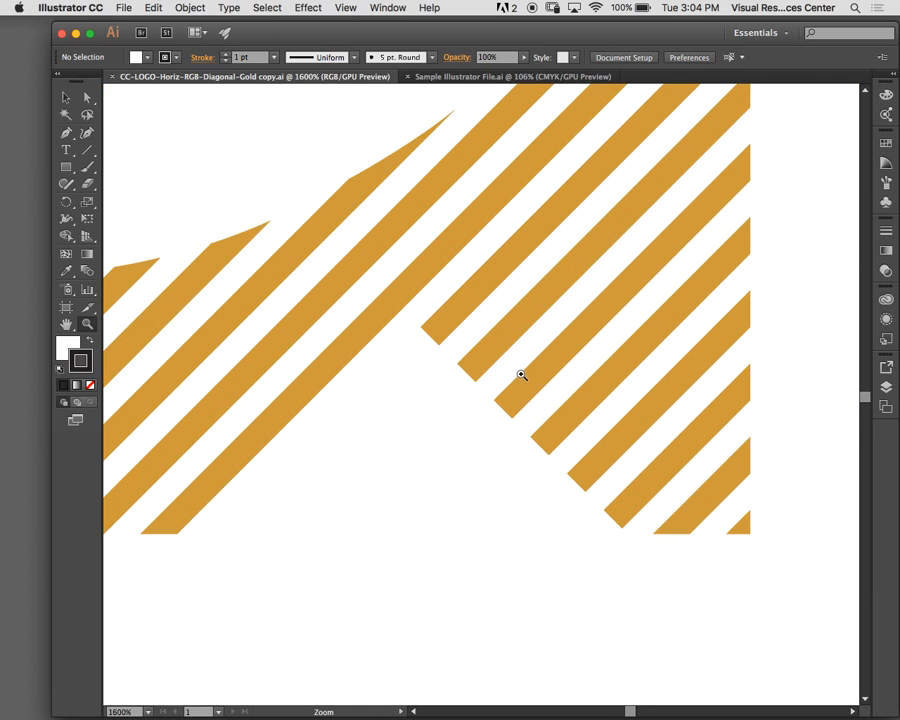
{"action": "left_click", "coordinate": [443, 379]}
{"action": "left_click", "coordinate": [441, 379]}
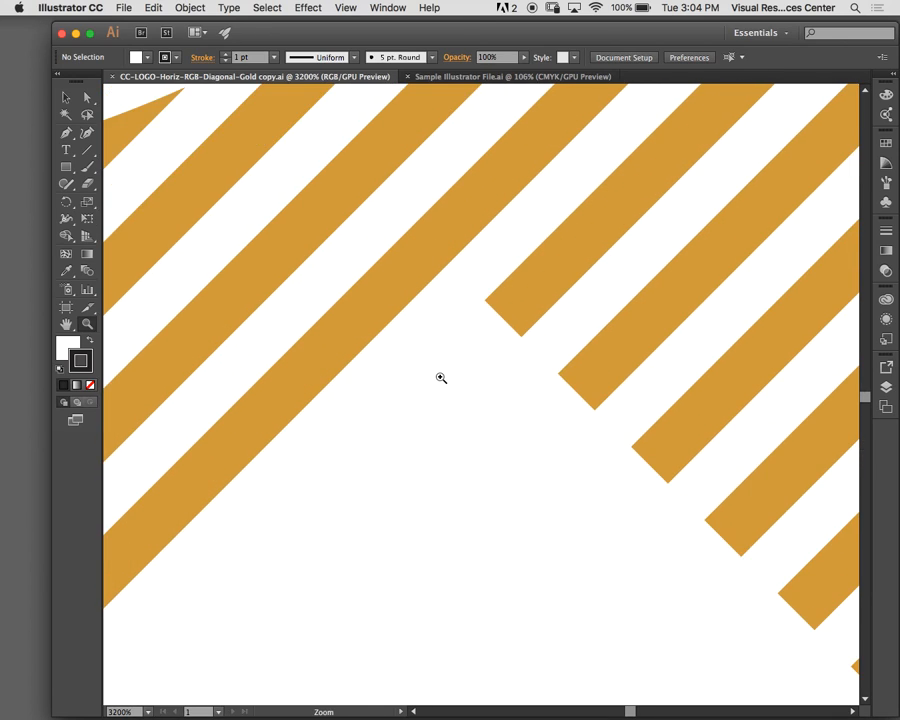
{"action": "left_click", "coordinate": [520, 342]}
{"action": "left_click", "coordinate": [521, 343]}
{"action": "left_click", "coordinate": [520, 343]}
{"action": "left_click", "coordinate": [520, 343]}
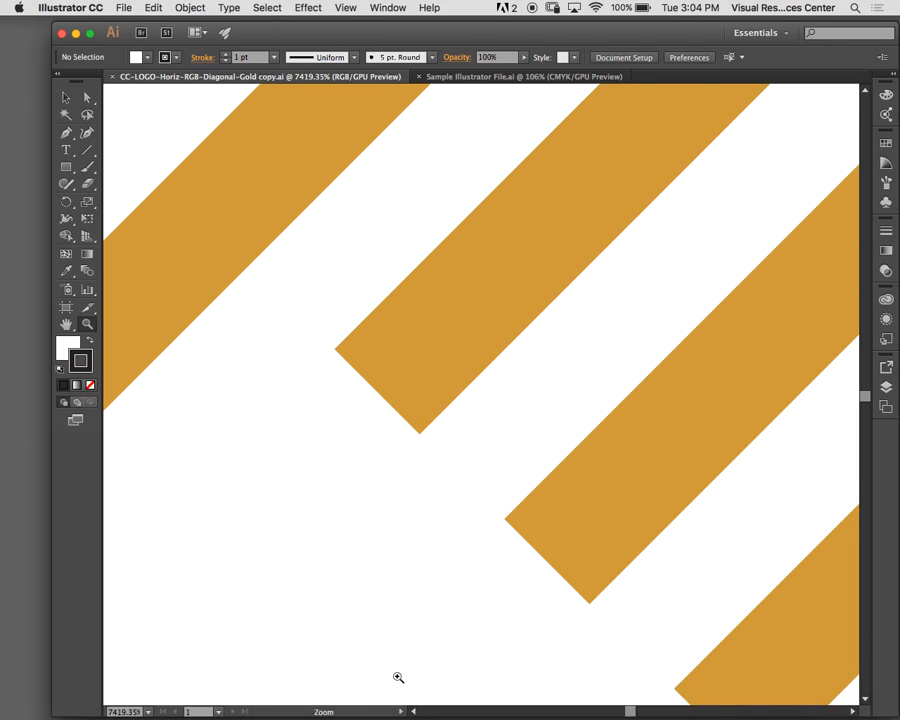
- Switch to Photoshop and magnify the same stripes in the JPG logo to 600% to examine its pixel edges
{"action": "mouse_move", "coordinate": [402, 714]}
{"action": "left_click", "coordinate": [482, 705]}
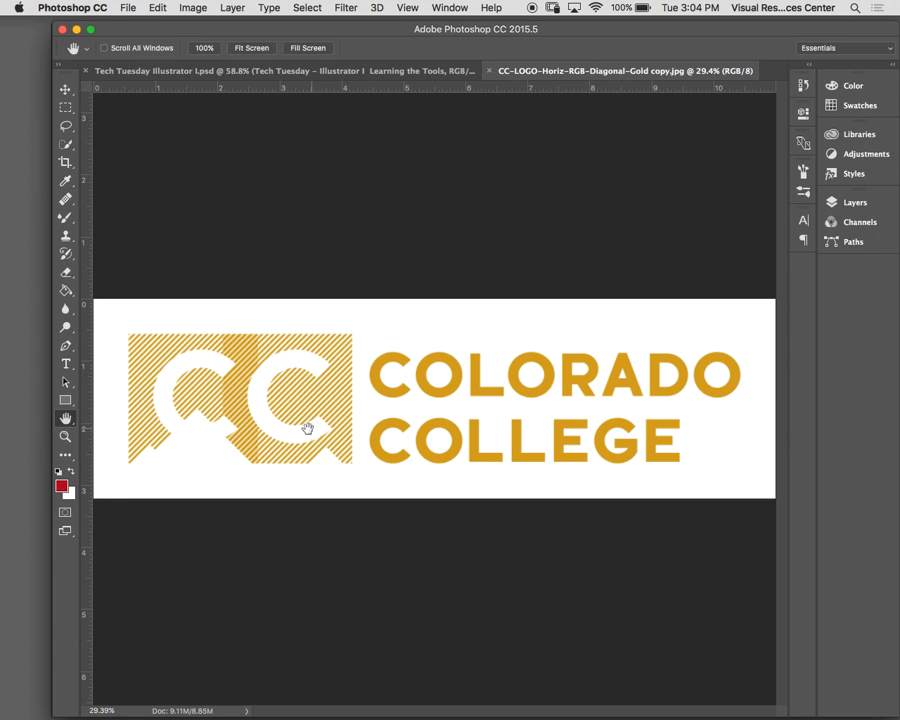
{"action": "left_click", "coordinate": [66, 437]}
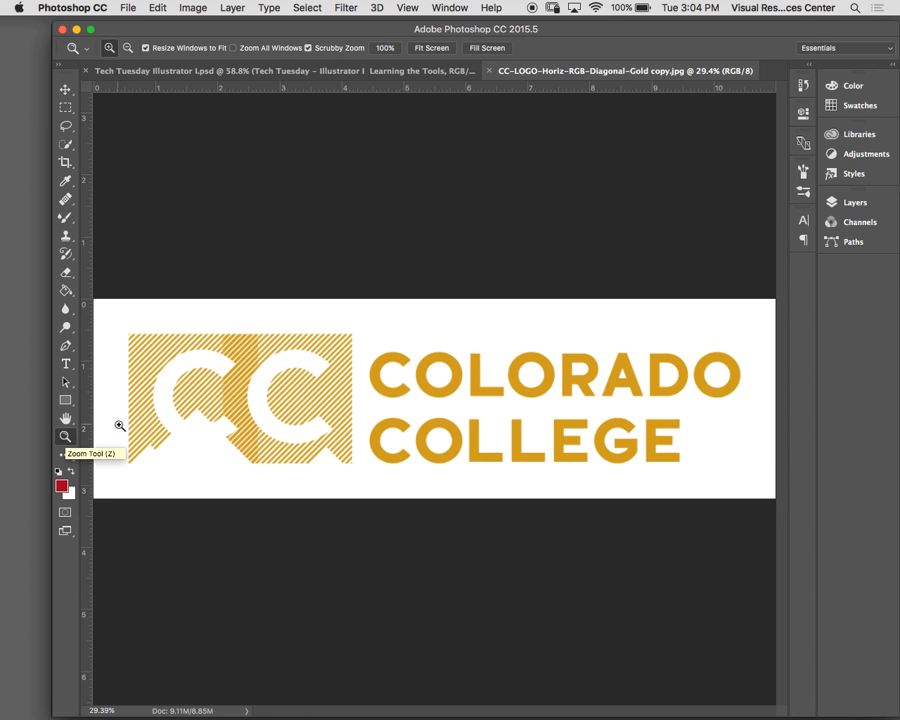
{"action": "left_click", "coordinate": [289, 436]}
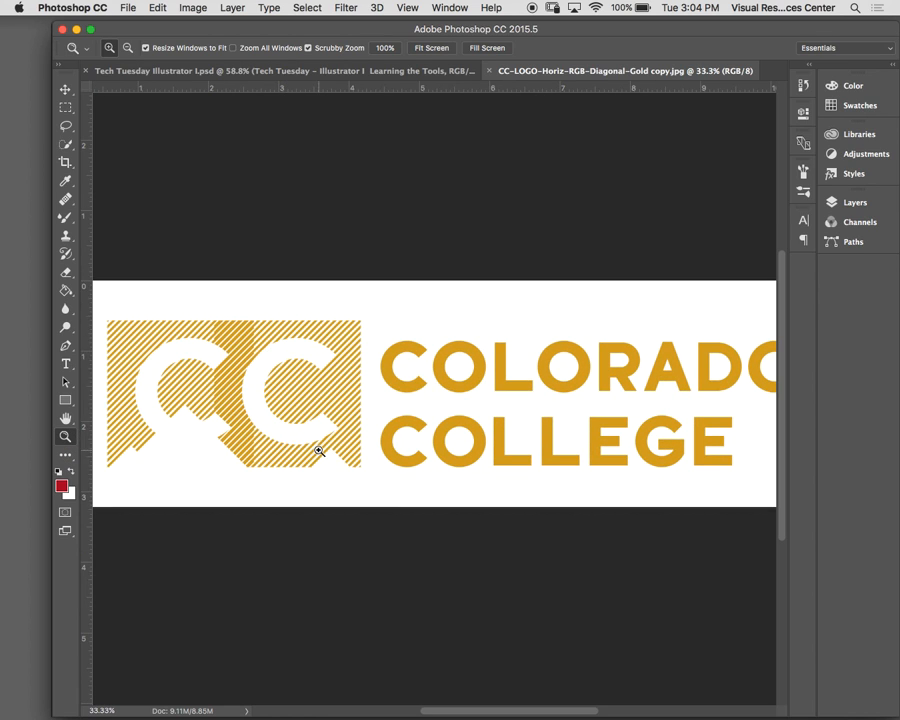
{"action": "left_click", "coordinate": [318, 452]}
{"action": "left_click", "coordinate": [320, 456]}
{"action": "left_click", "coordinate": [320, 458]}
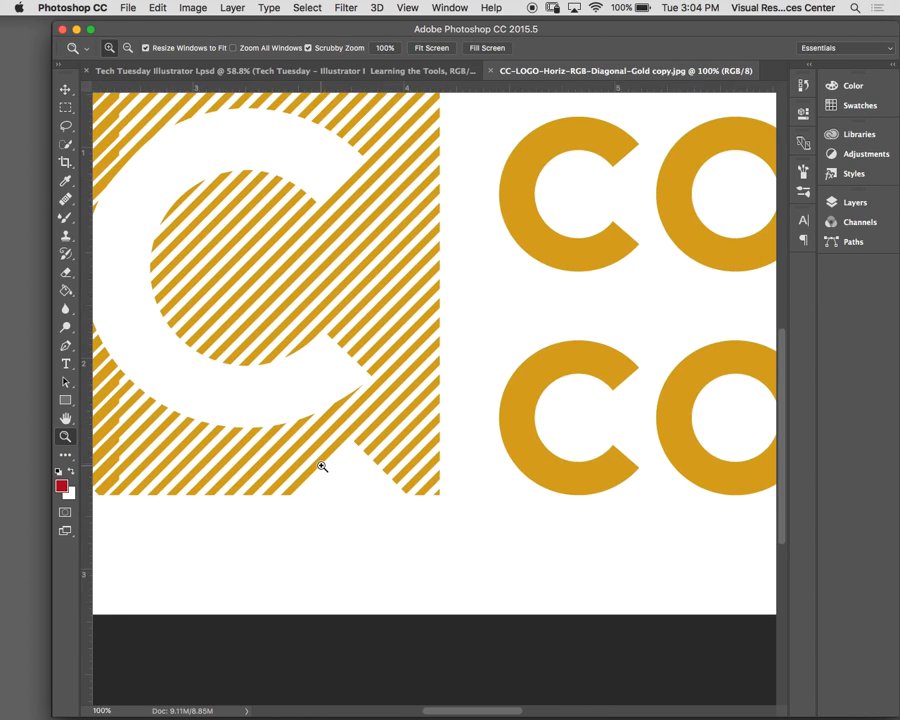
{"action": "left_click", "coordinate": [321, 464]}
{"action": "left_click", "coordinate": [284, 471]}
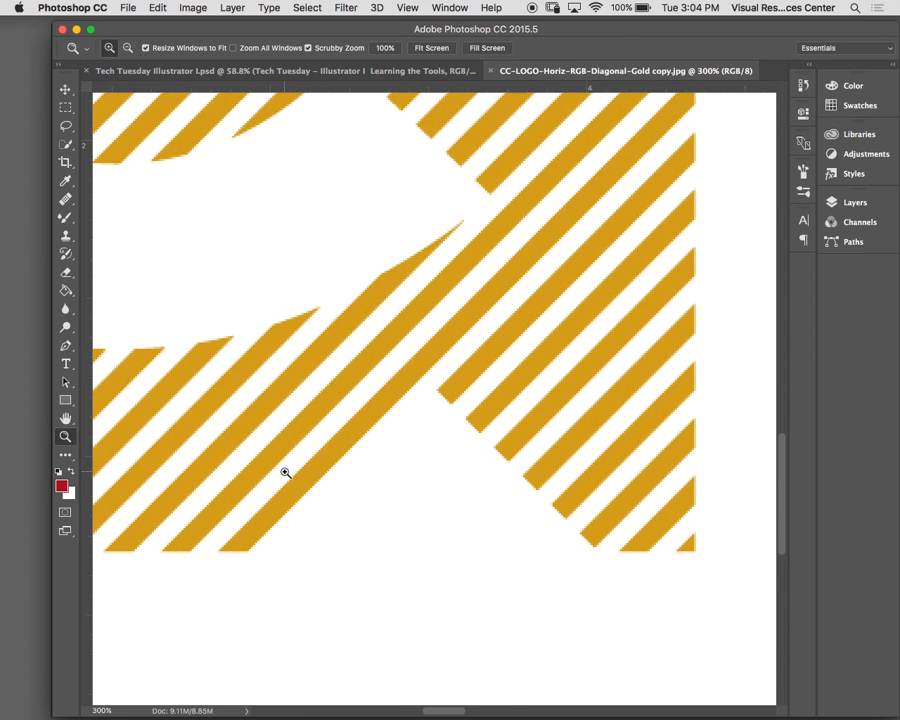
{"action": "left_click", "coordinate": [285, 472]}
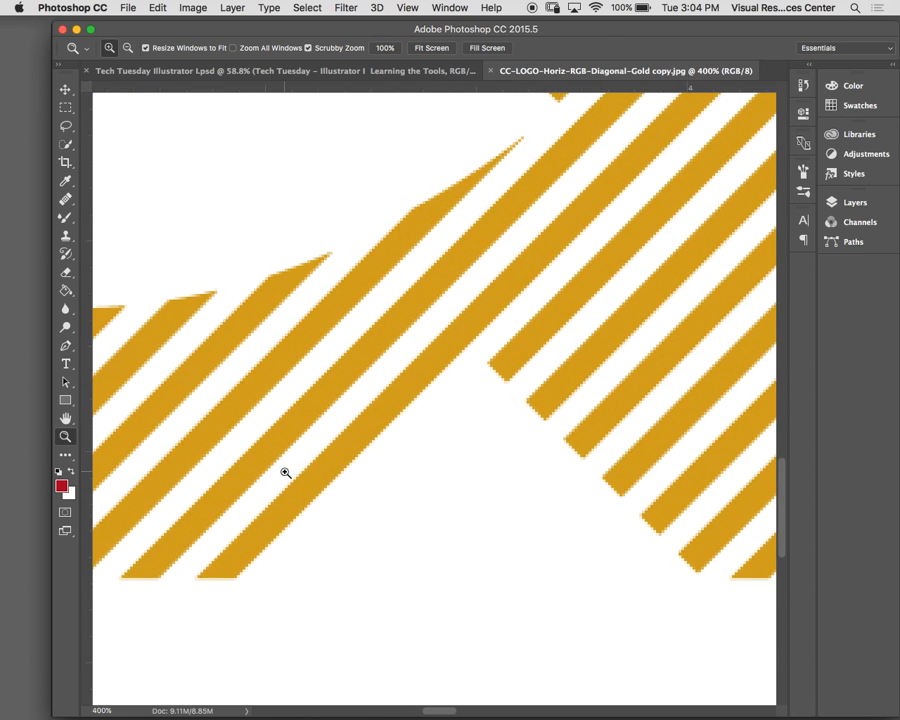
{"action": "left_click", "coordinate": [337, 473]}
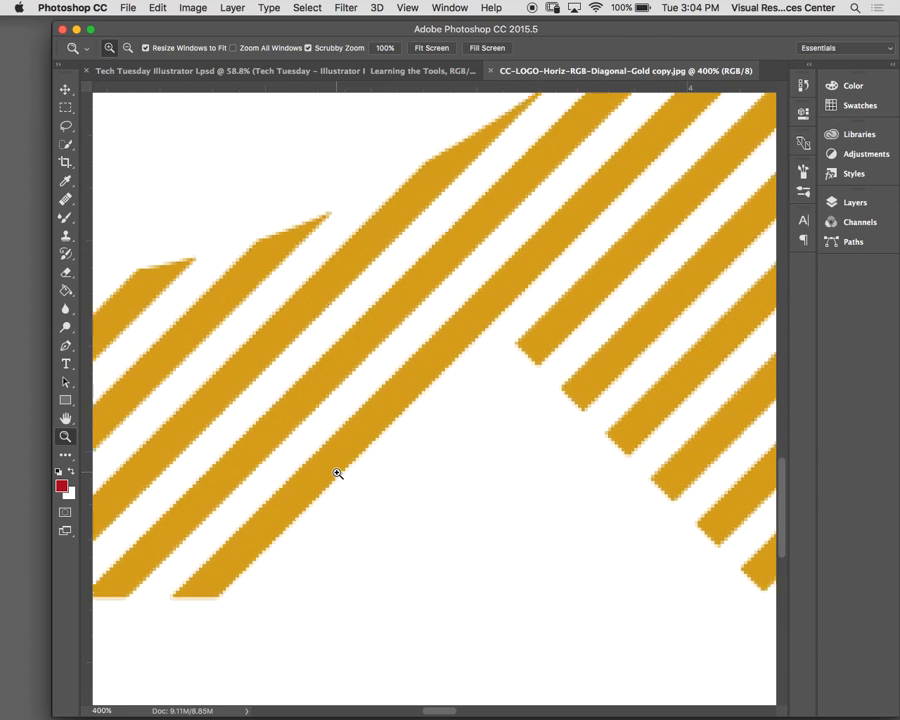
{"action": "left_click", "coordinate": [337, 473]}
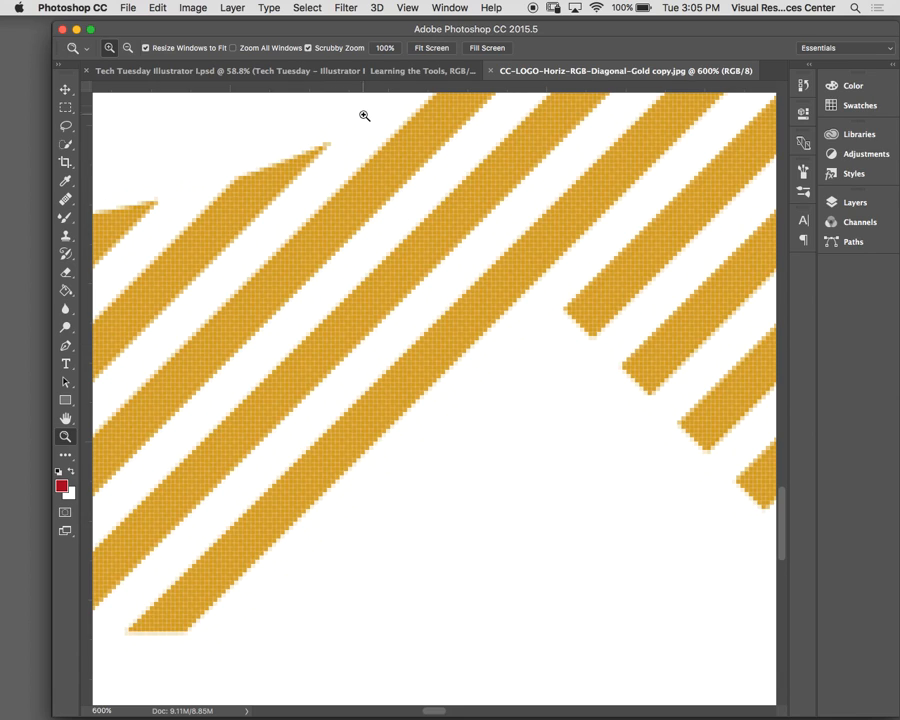
- Return to Illustrator and close the CC-LOGO-Horiz-RGB-Diagonal-Gold copy.ai document
{"action": "left_click", "coordinate": [398, 71]}
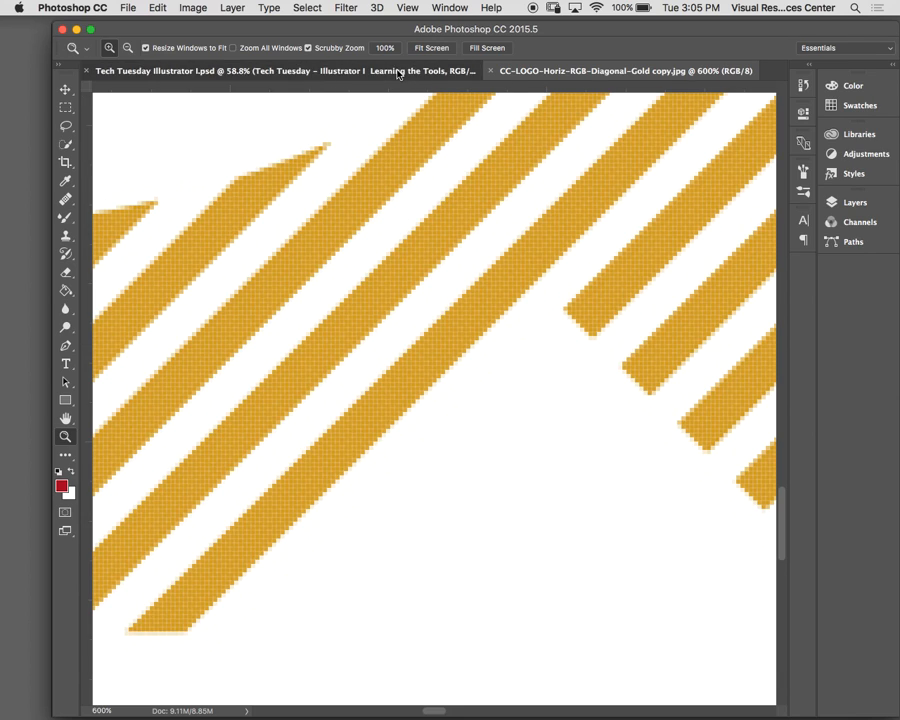
{"action": "mouse_move", "coordinate": [316, 718]}
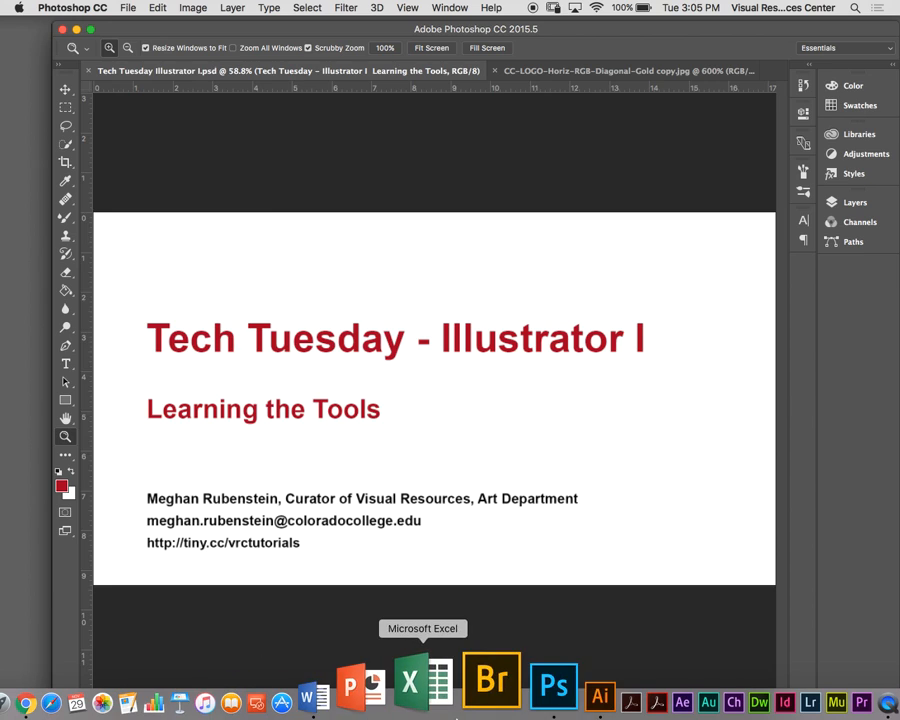
{"action": "left_click", "coordinate": [524, 712]}
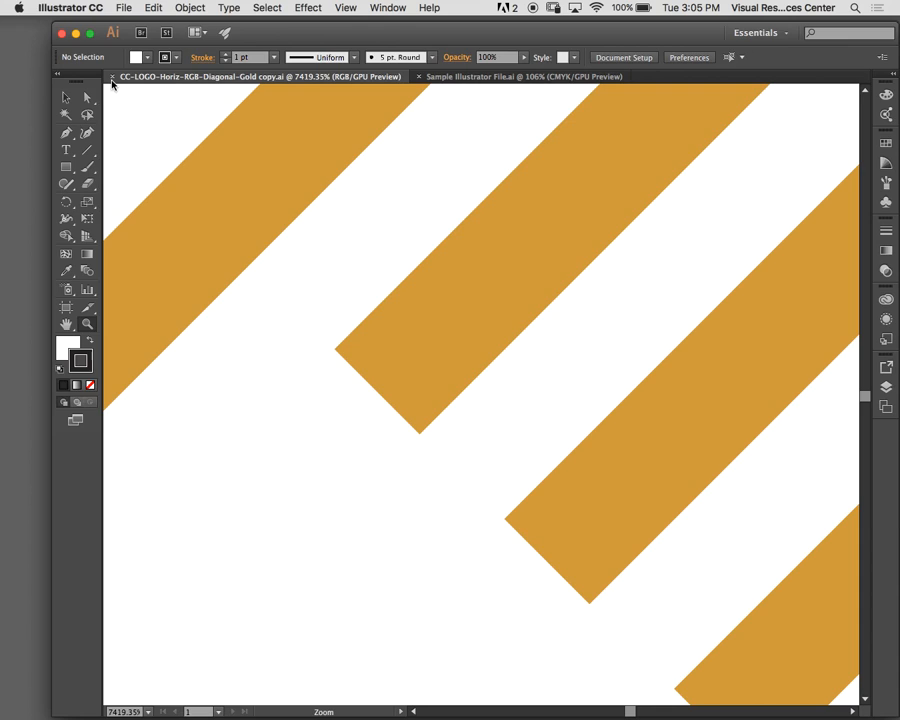
{"action": "left_click", "coordinate": [112, 79]}
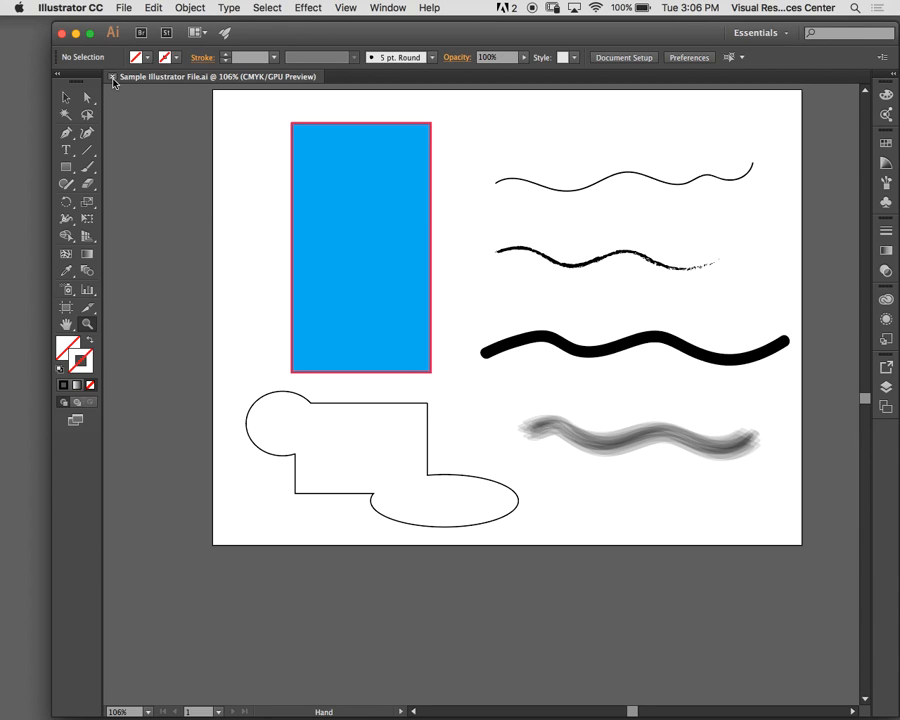
{"action": "left_click", "coordinate": [70, 7]}
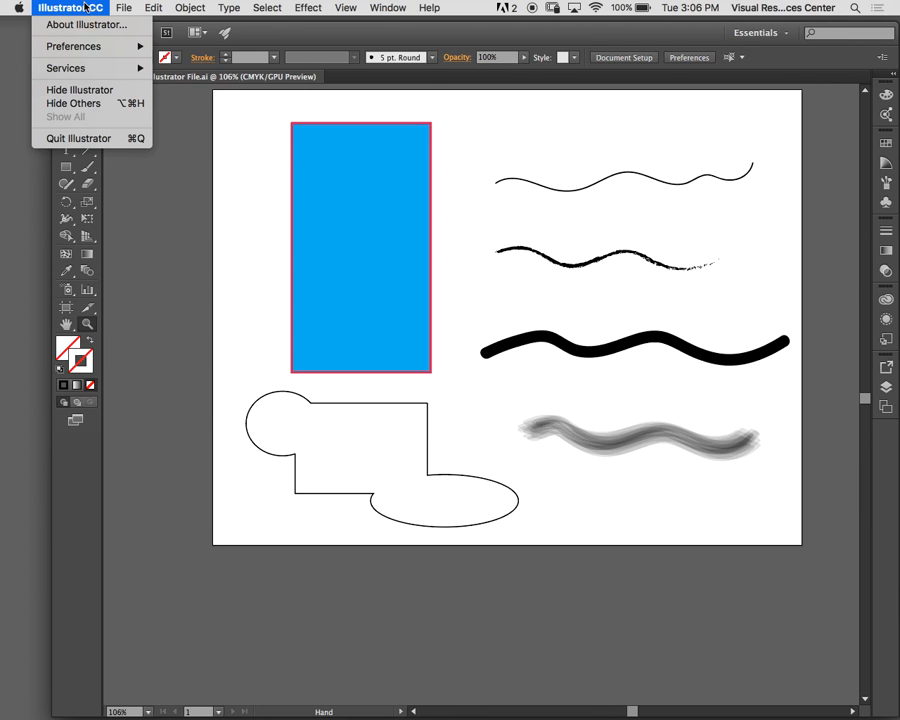
{"action": "left_click", "coordinate": [64, 6]}
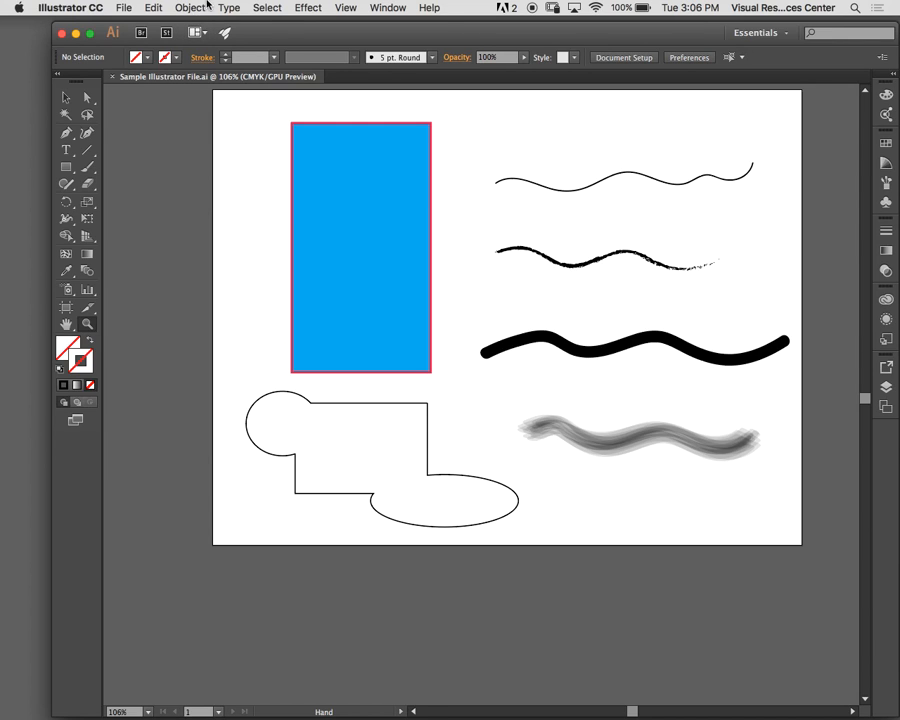
- Select the thin black wavy line above the charcoal-style one and look at its available stroke colors
{"action": "left_click", "coordinate": [65, 97]}
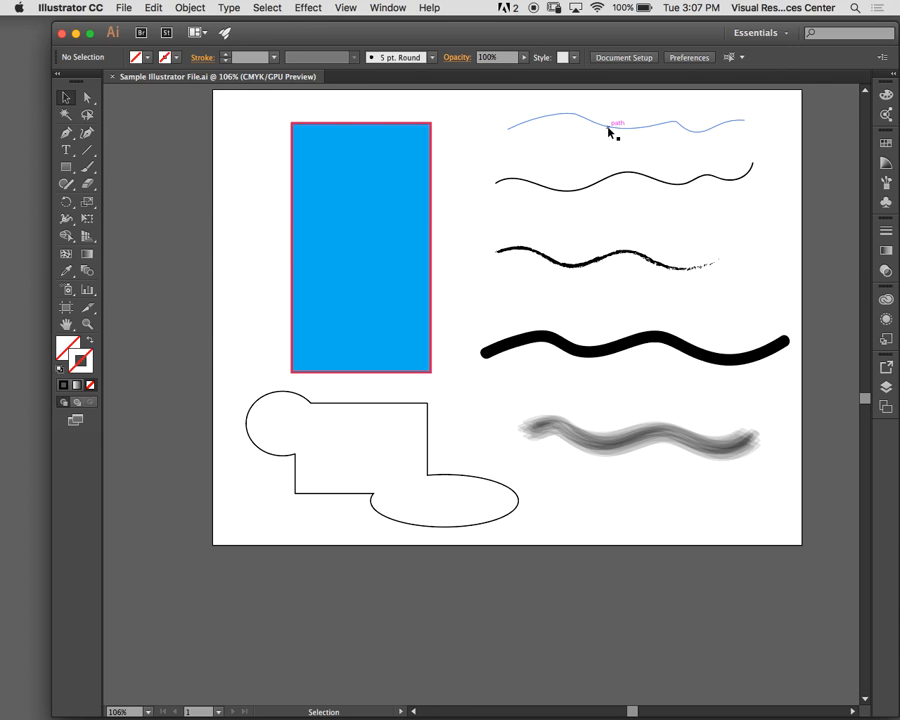
{"action": "left_click", "coordinate": [579, 192]}
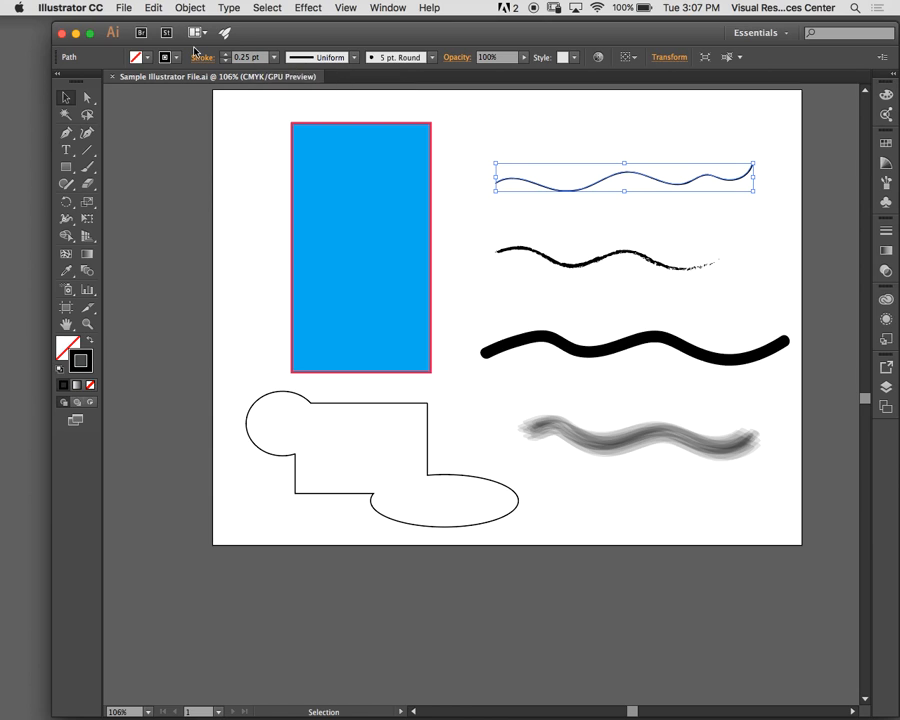
{"action": "left_click", "coordinate": [176, 58]}
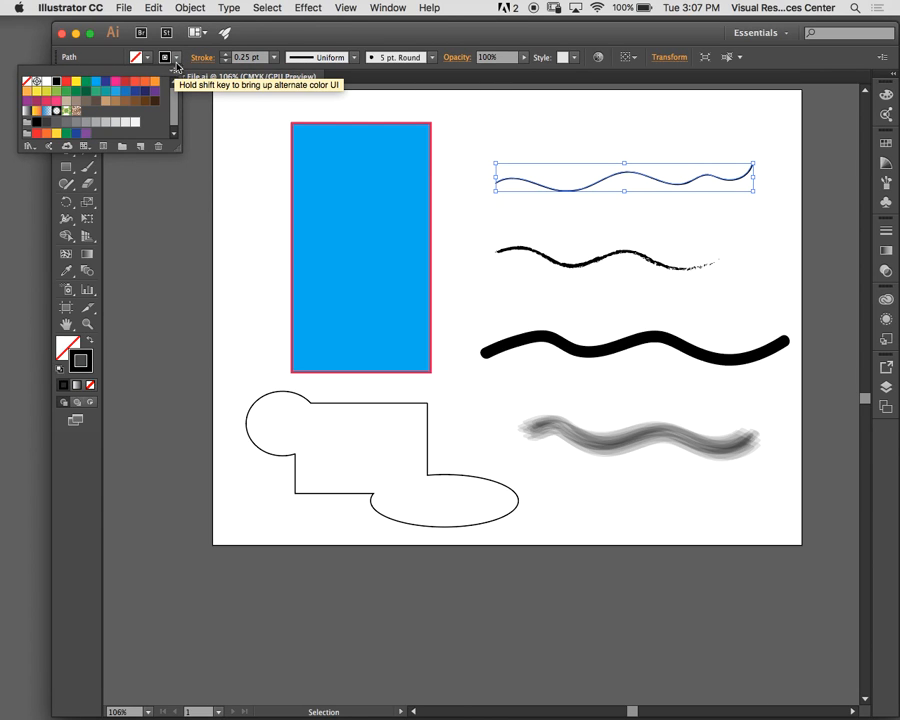
{"action": "left_click", "coordinate": [311, 140]}
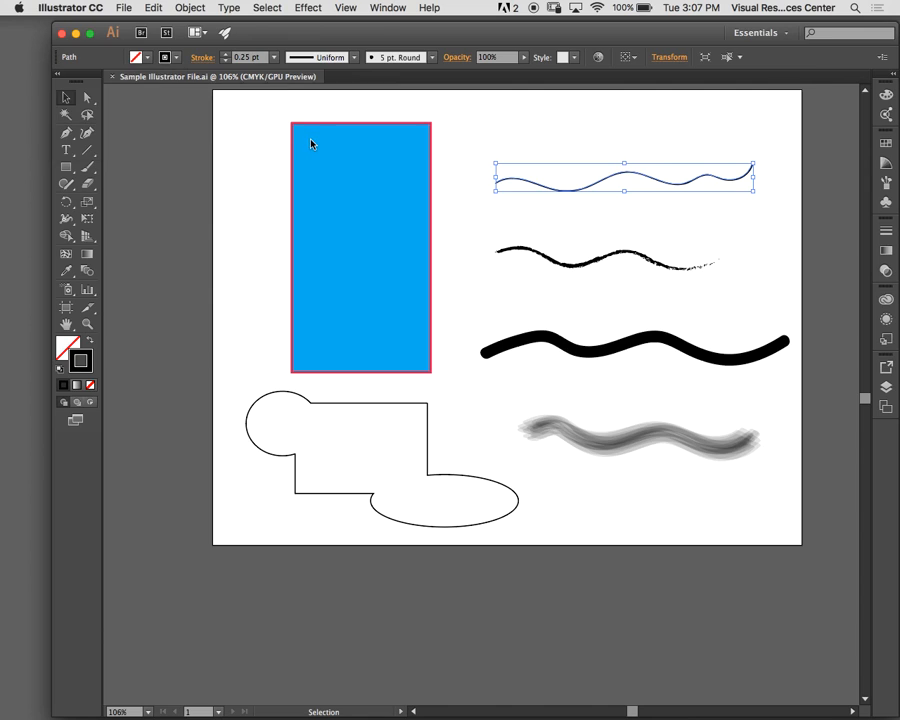
- Apply the orange ornamental brush with curled ends to the rough, charcoal-style wavy line
{"action": "left_click", "coordinate": [511, 252]}
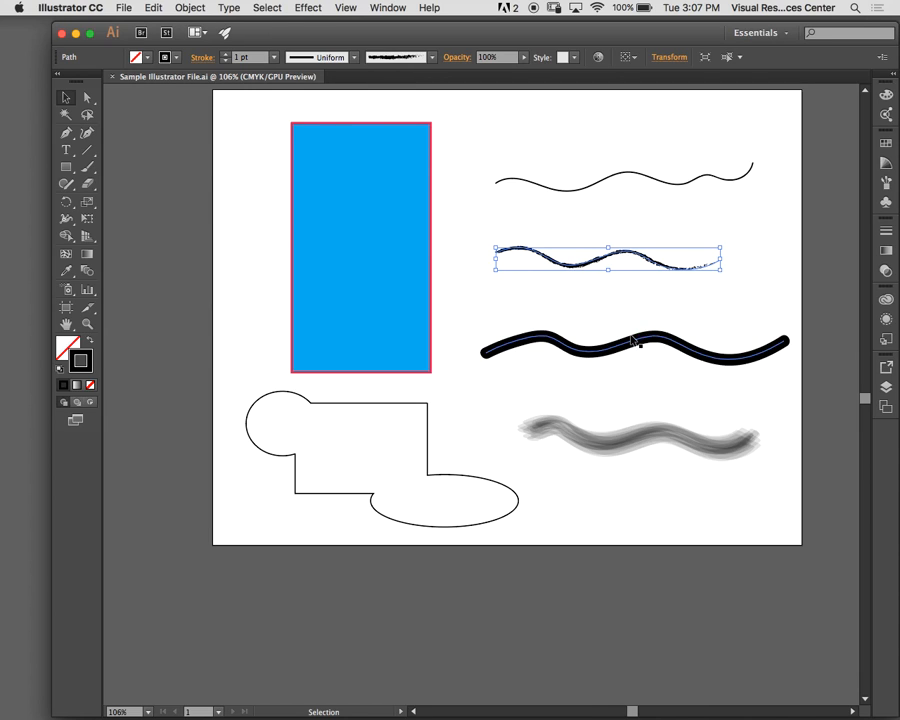
{"action": "left_click", "coordinate": [432, 57]}
{"action": "scroll", "coordinate": [427, 129], "scroll_direction": "down", "scroll_amount": 3}
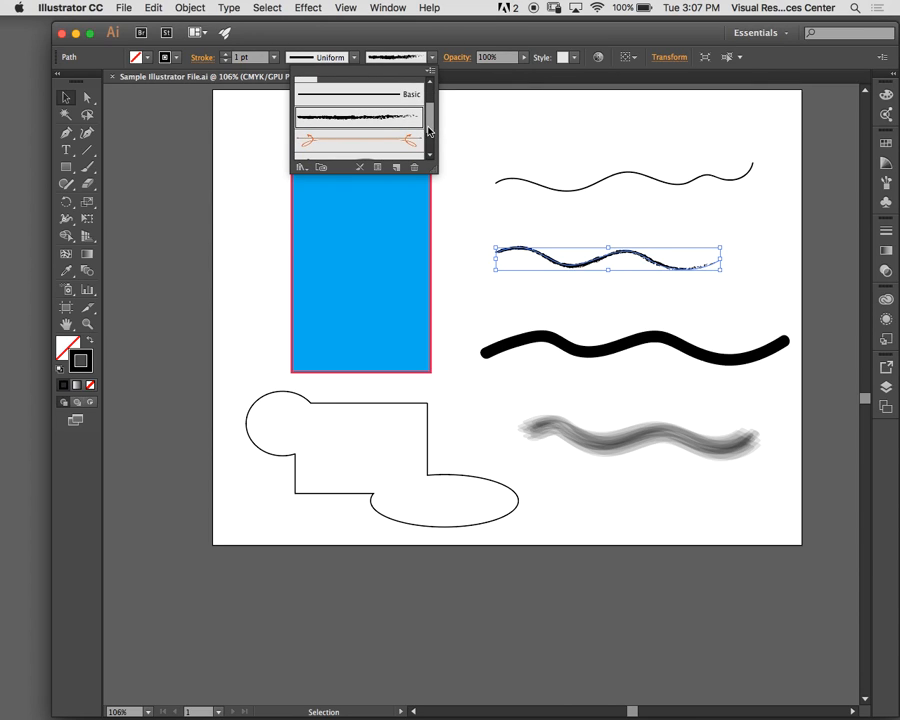
{"action": "left_click", "coordinate": [374, 140]}
{"action": "left_click", "coordinate": [530, 220]}
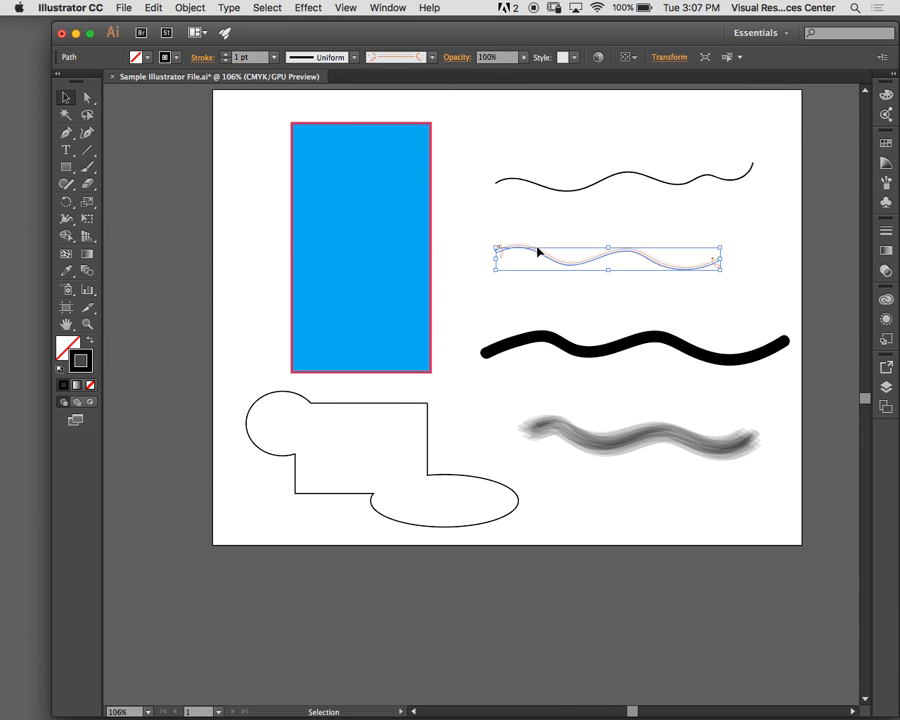
- Give the thick black wavy line a red-orange stroke and a bright blue fill
{"action": "left_click", "coordinate": [577, 349]}
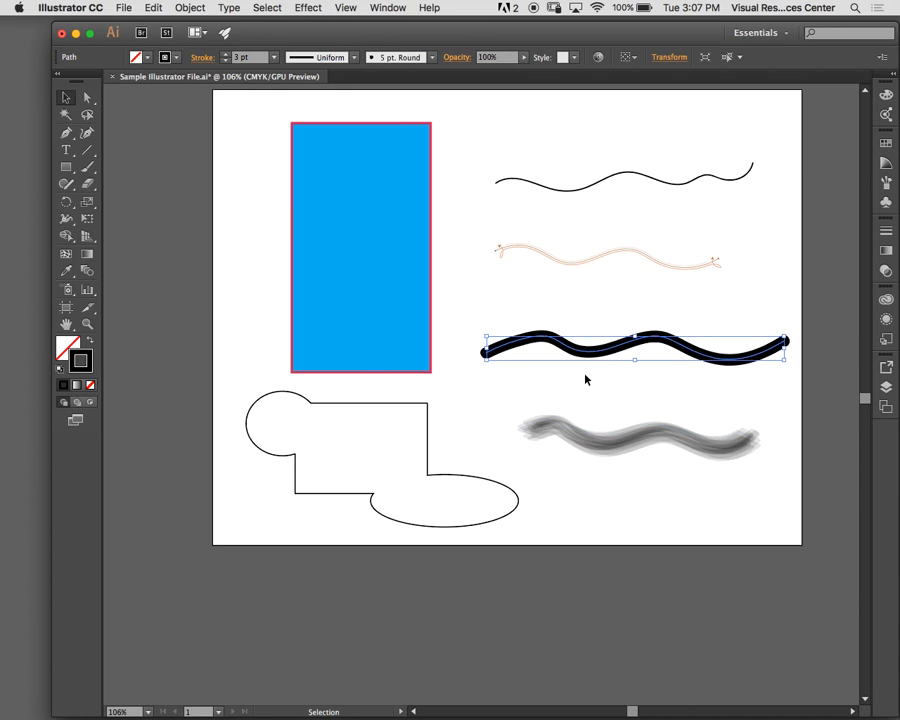
{"action": "left_click", "coordinate": [166, 58]}
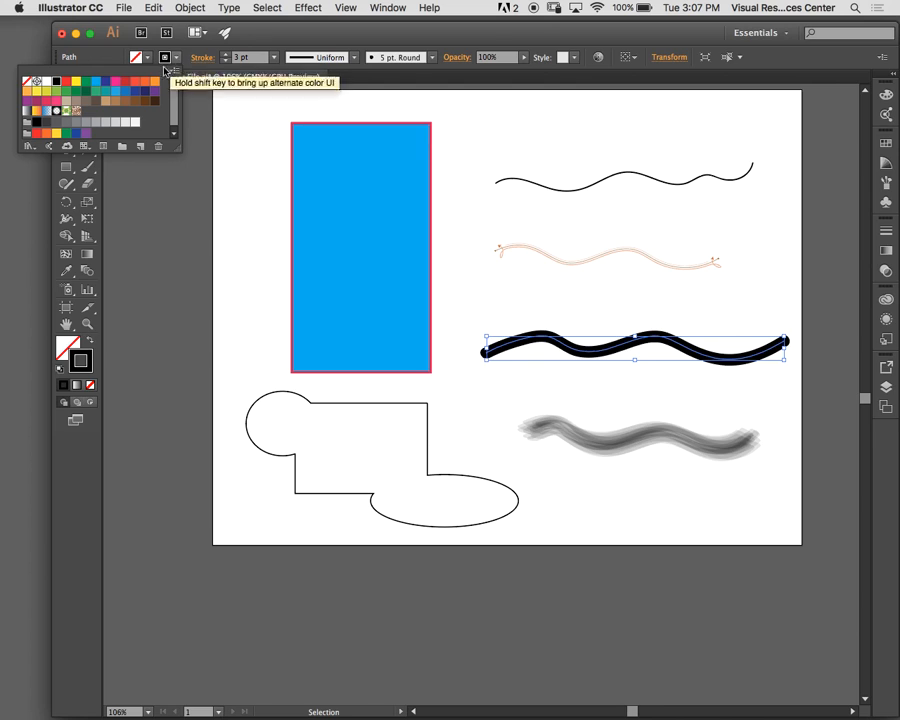
{"action": "left_click", "coordinate": [135, 81]}
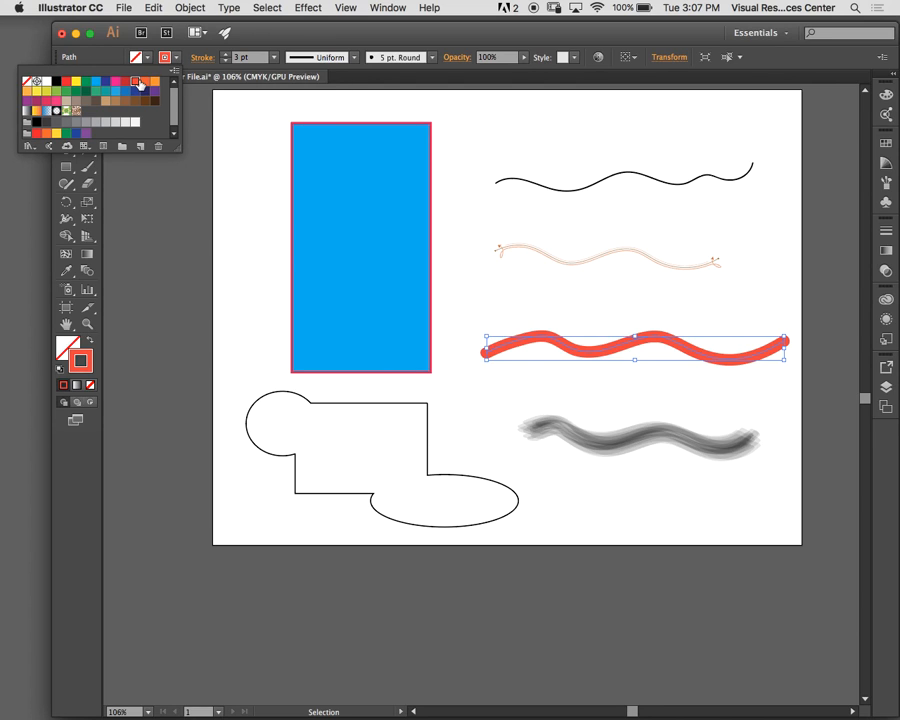
{"action": "left_click", "coordinate": [465, 223]}
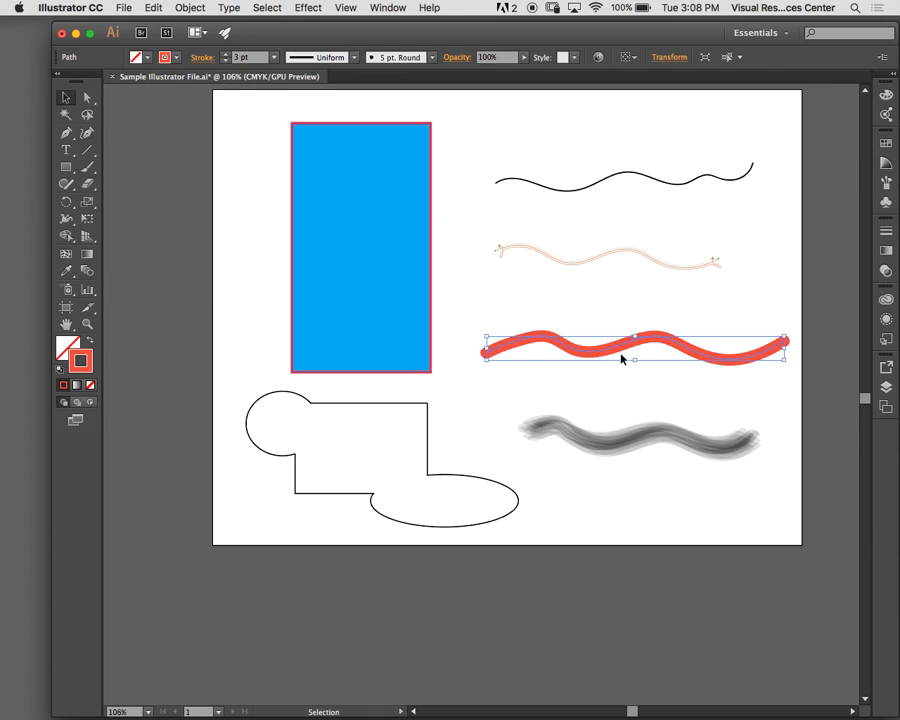
{"action": "left_click", "coordinate": [141, 55]}
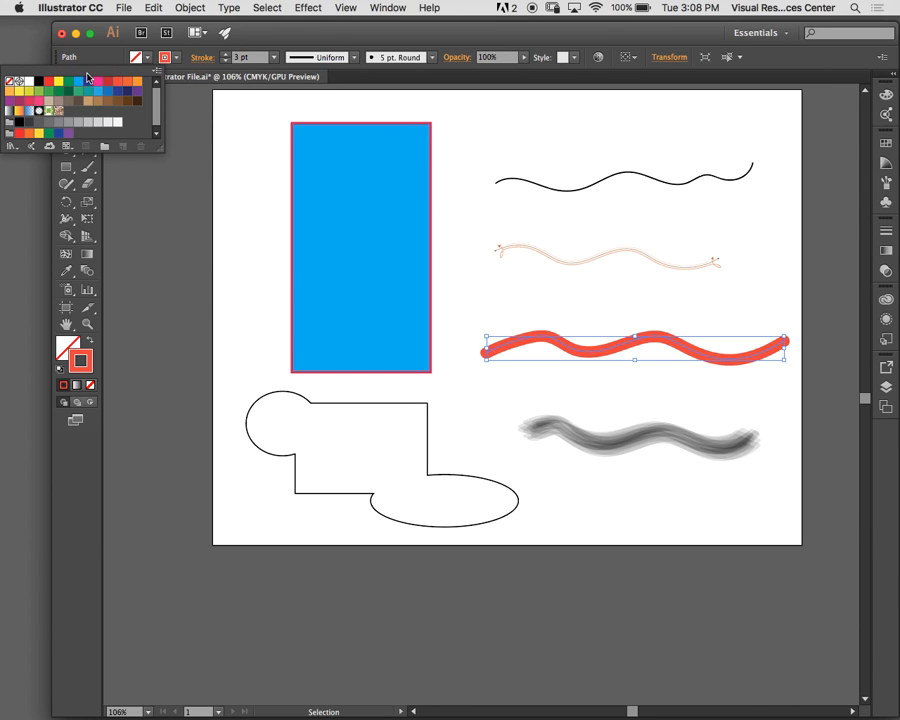
{"action": "left_click", "coordinate": [80, 87]}
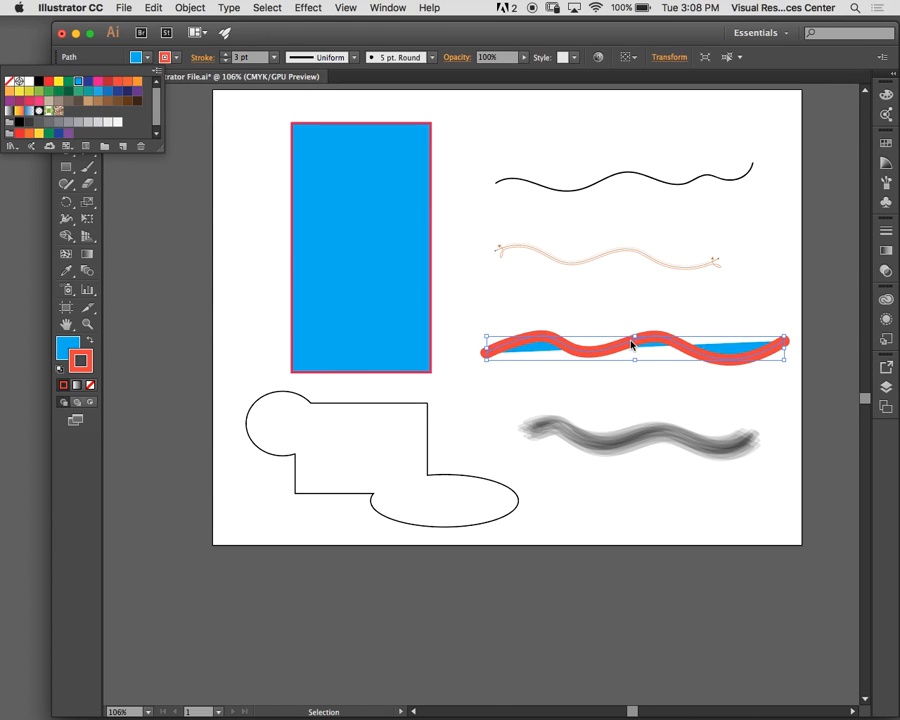
{"action": "left_click", "coordinate": [402, 284]}
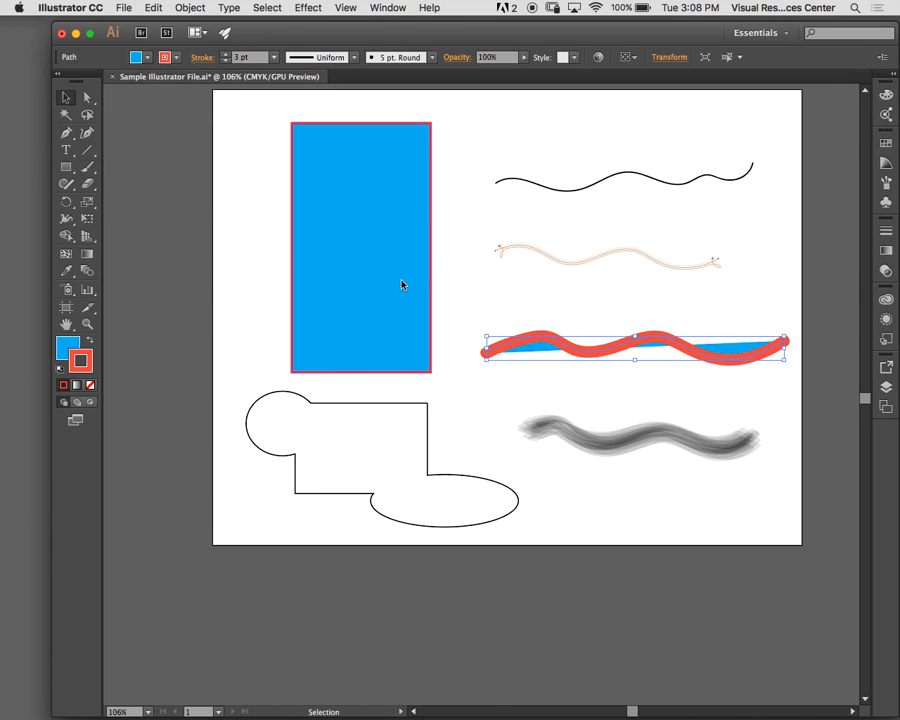
- Give the tall blue rectangle a dark navy stroke and a red fill, and deselect it
{"action": "left_click", "coordinate": [402, 284]}
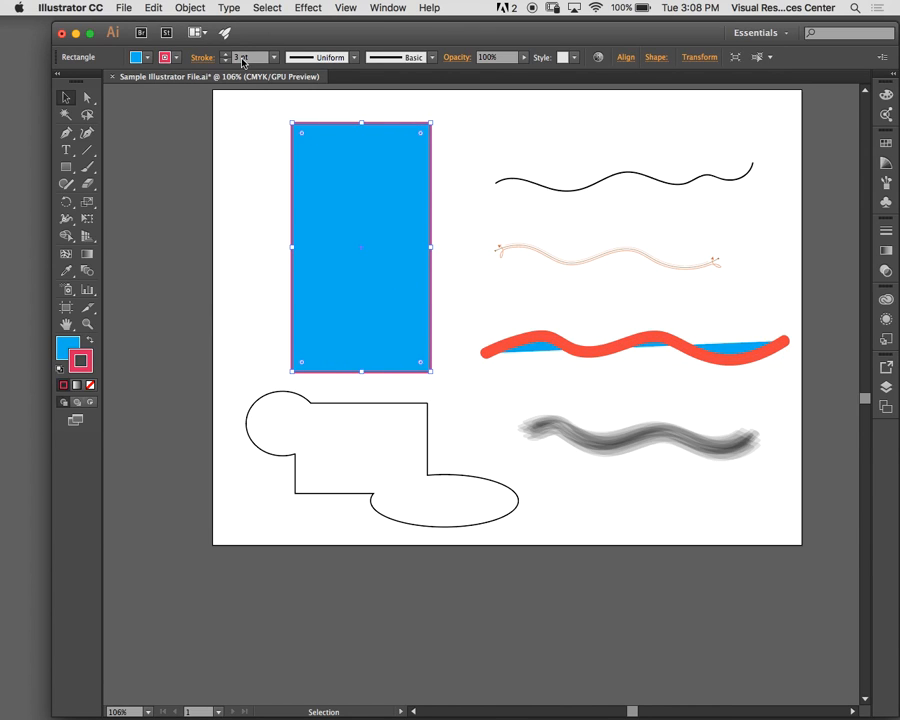
{"action": "left_click", "coordinate": [176, 57]}
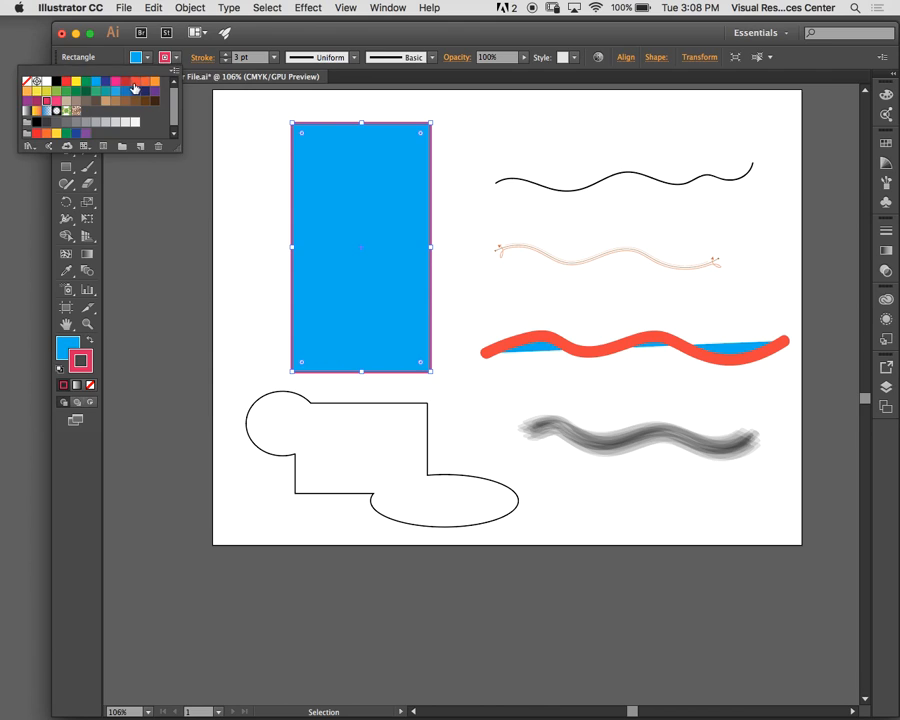
{"action": "left_click", "coordinate": [146, 97]}
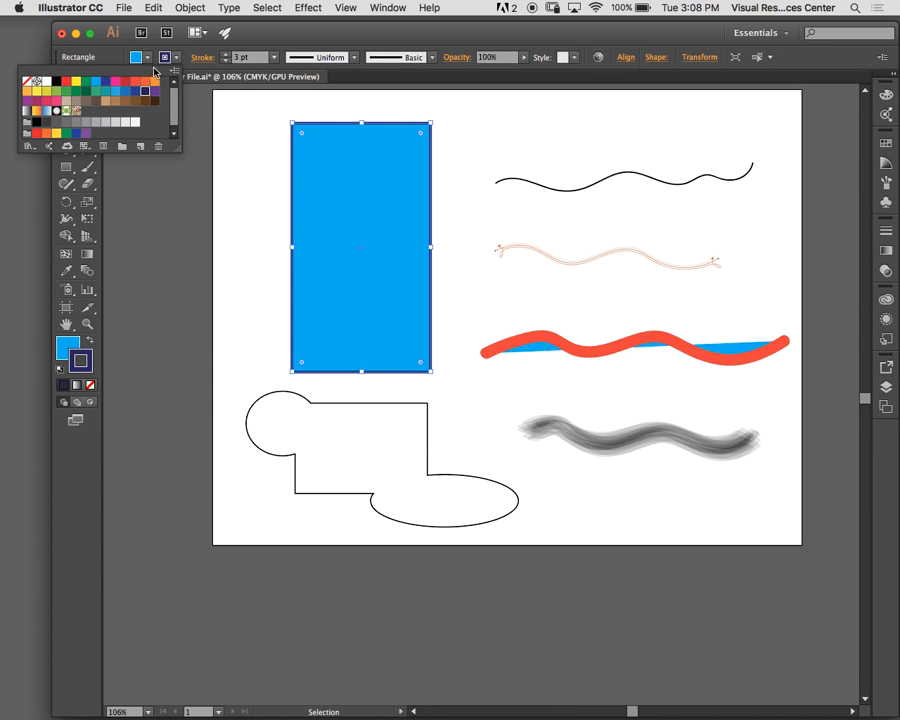
{"action": "left_click", "coordinate": [148, 57]}
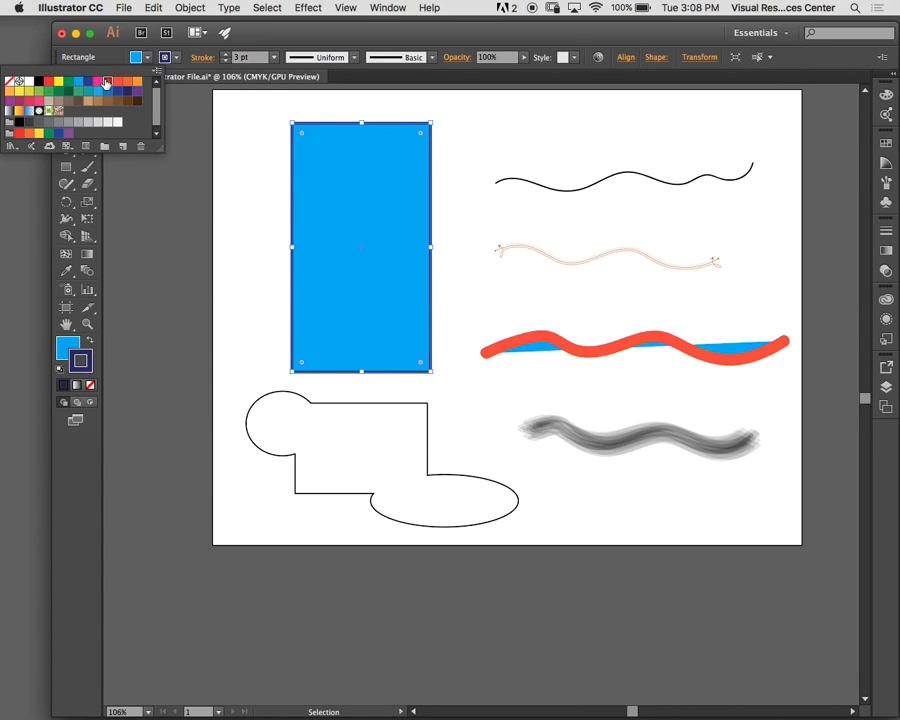
{"action": "left_click", "coordinate": [107, 82]}
{"action": "left_click", "coordinate": [240, 135]}
{"action": "left_click", "coordinate": [262, 139]}
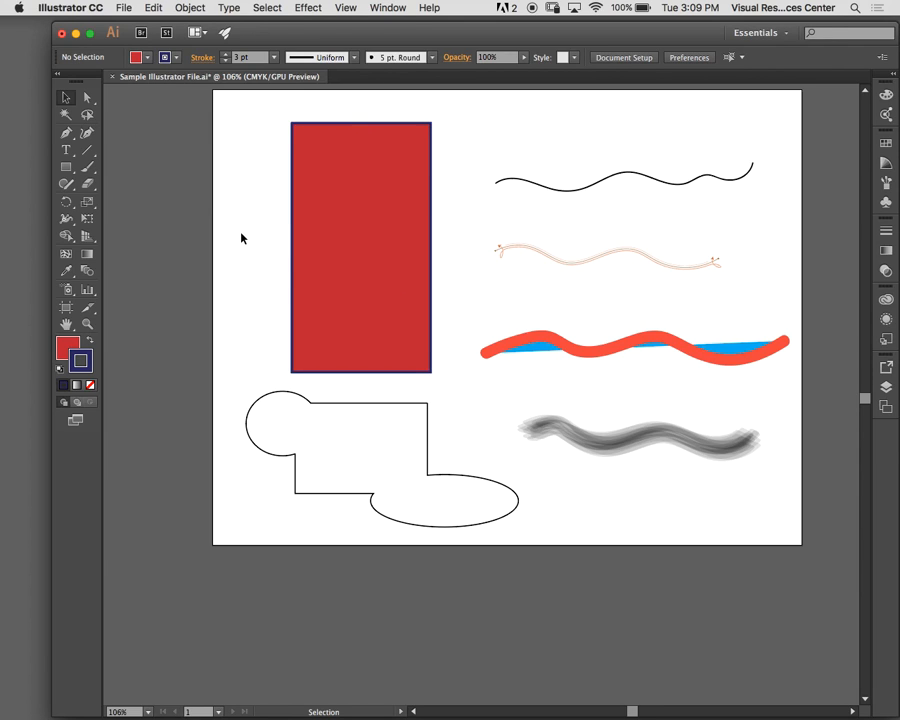
- Select the combined circle, rectangle and ellipse outline to inspect its path, and deselect it
{"action": "left_click", "coordinate": [282, 396]}
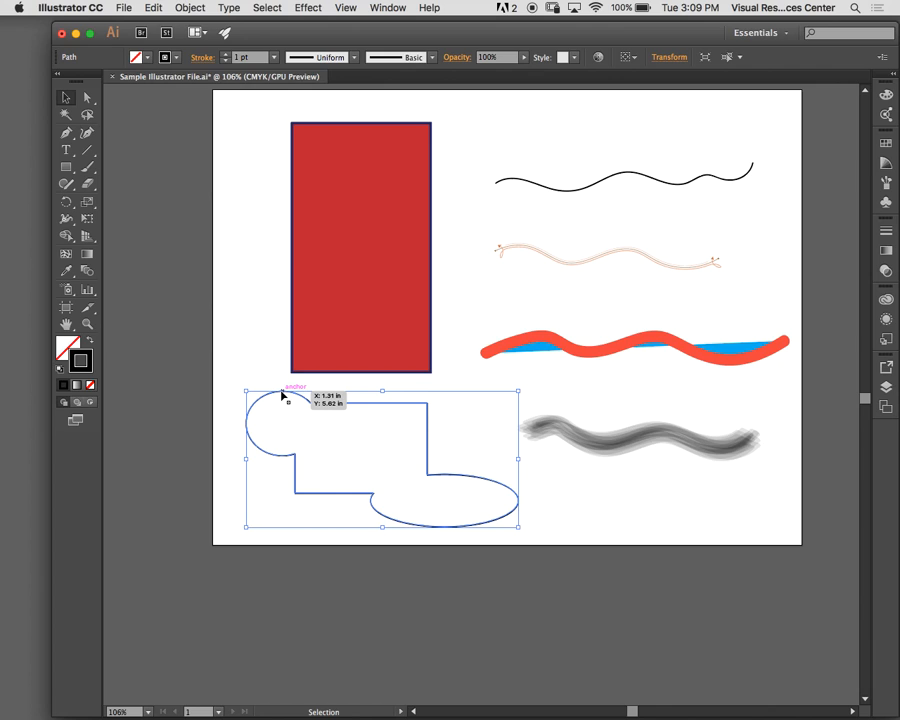
{"action": "left_click", "coordinate": [460, 333]}
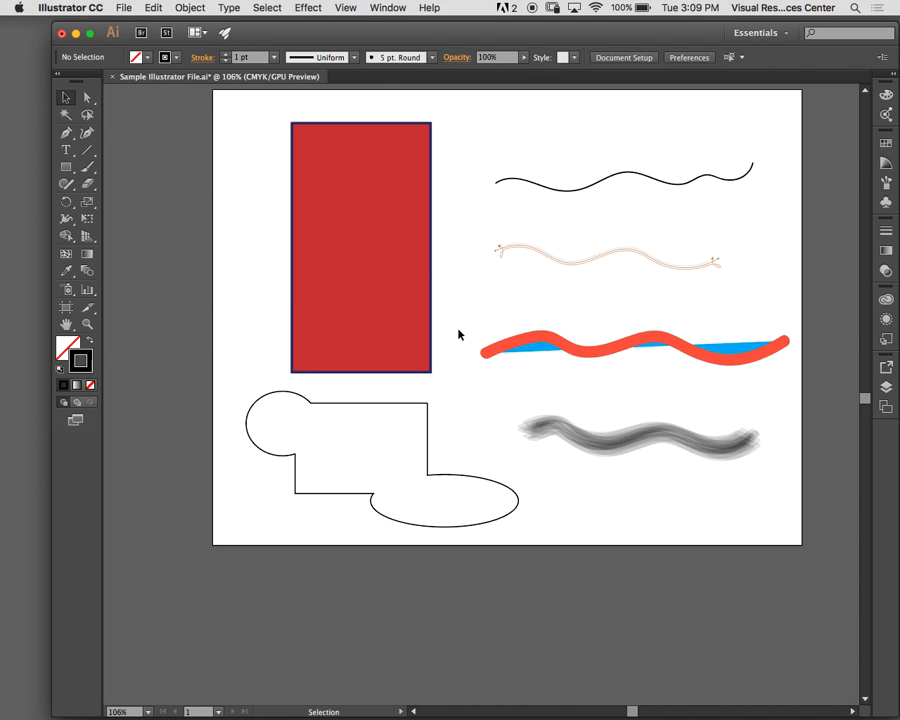
{"action": "left_click", "coordinate": [123, 7]}
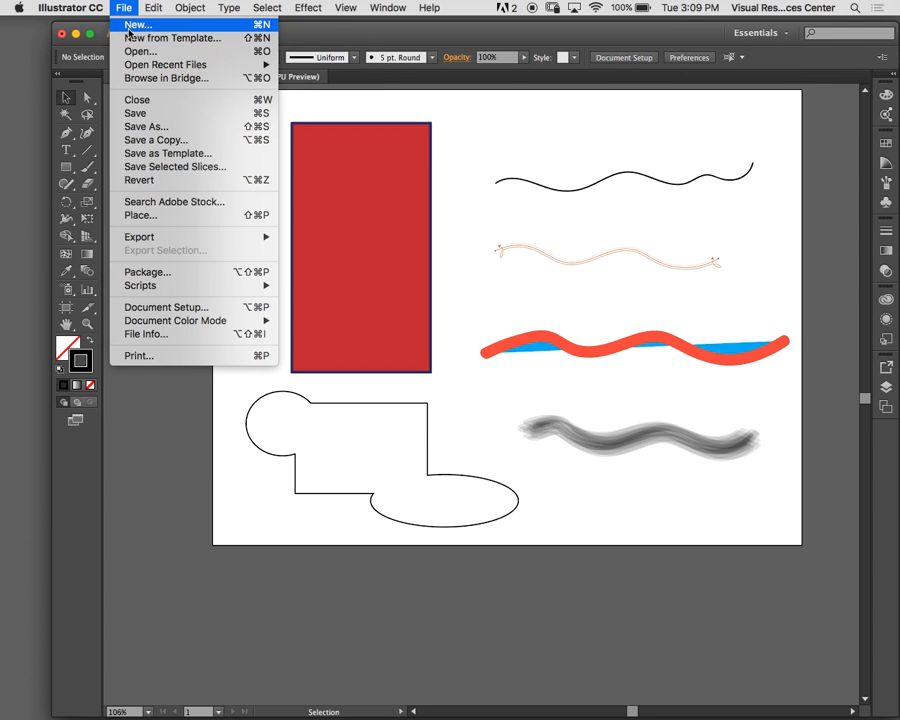
{"action": "left_click", "coordinate": [121, 29]}
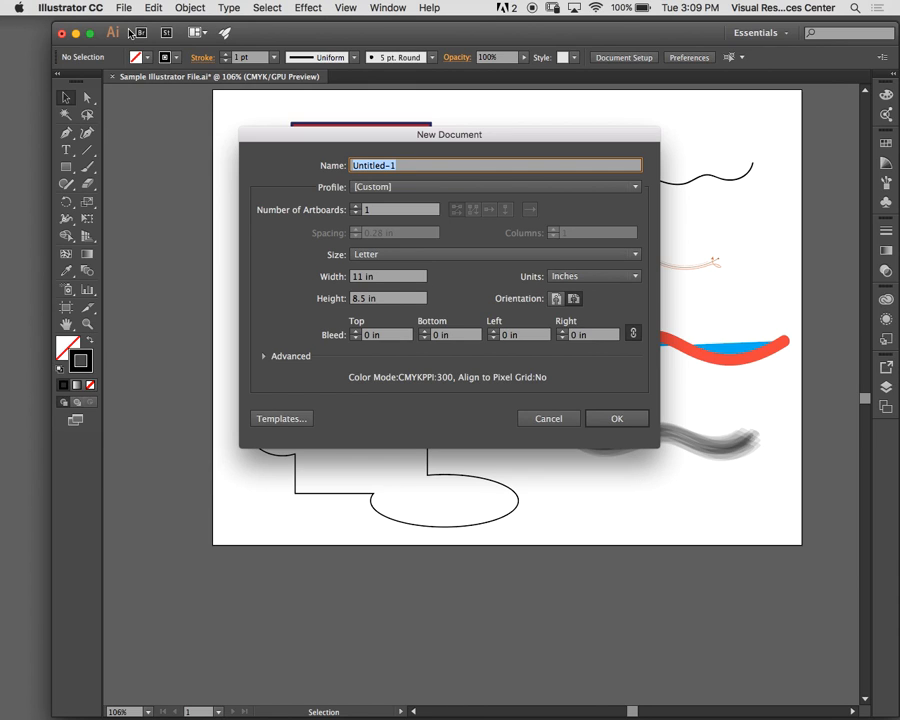
{"action": "left_click", "coordinate": [123, 8]}
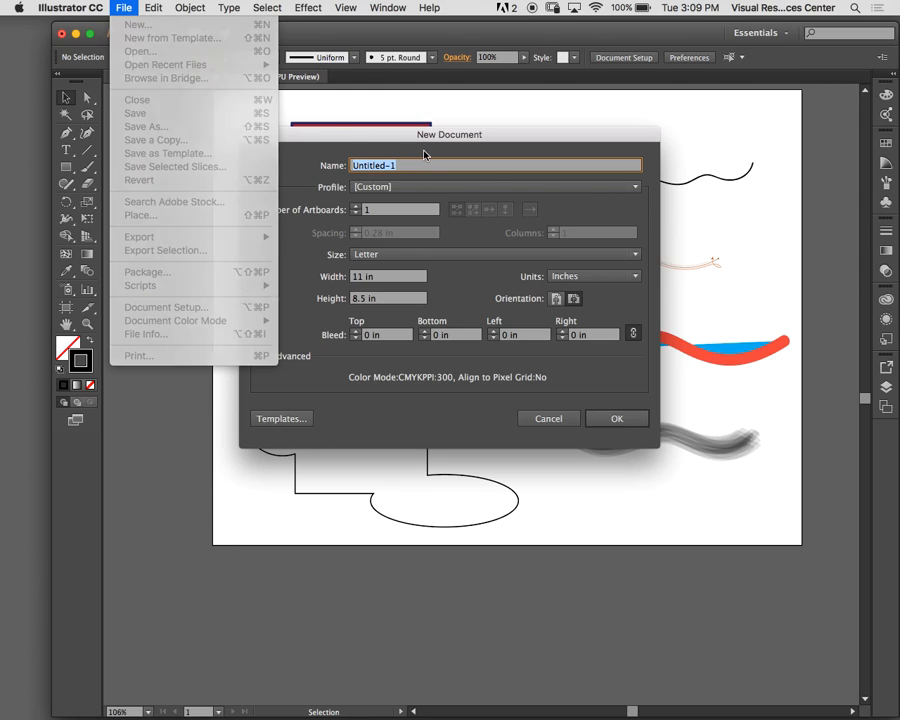
{"action": "left_click", "coordinate": [424, 155]}
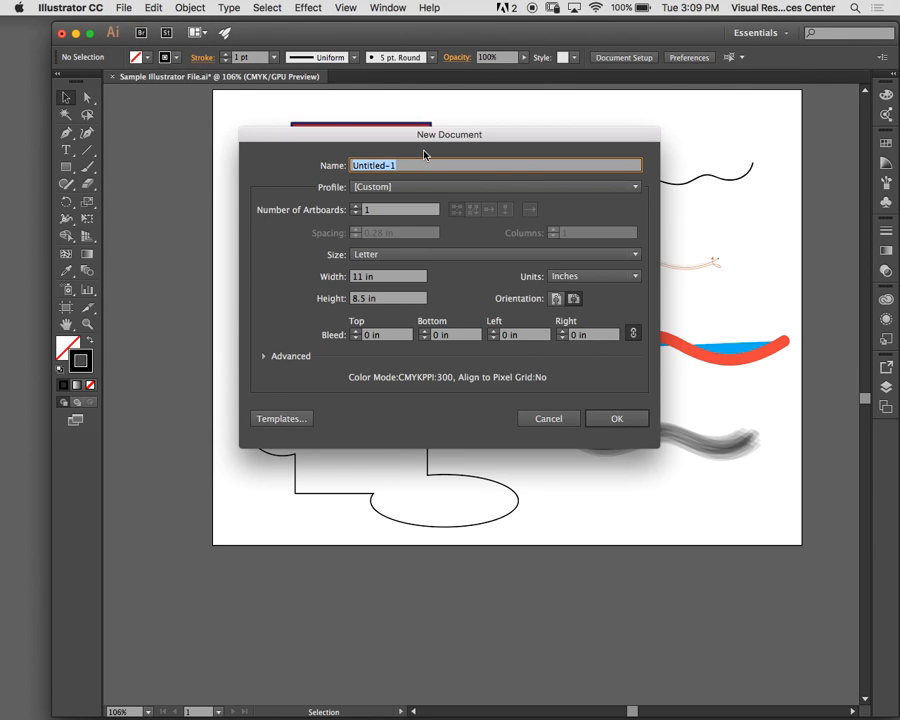
{"action": "type", "text": "Test"}
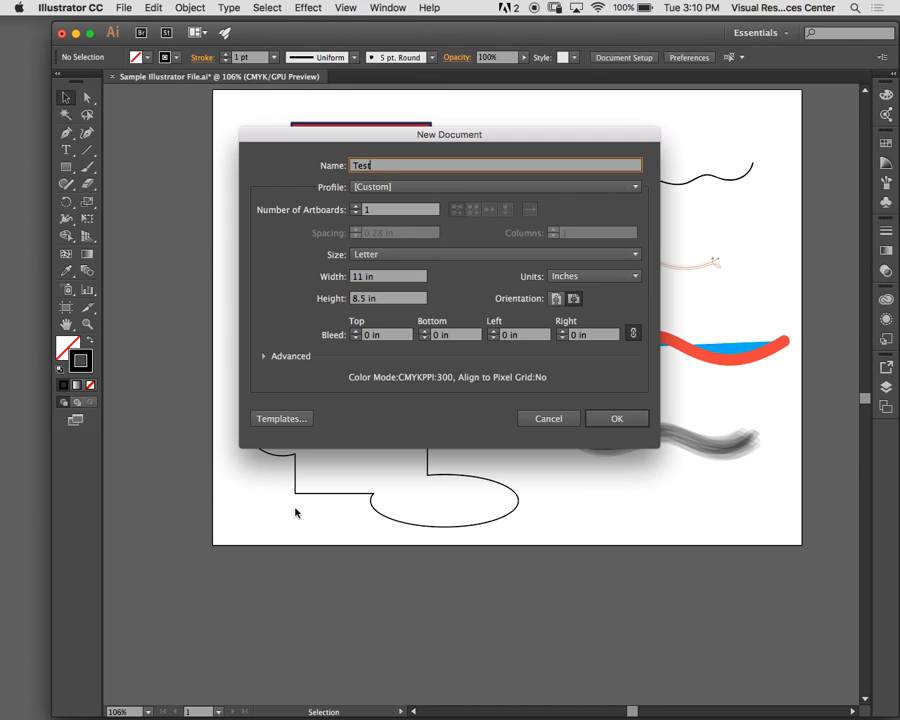
{"action": "left_click", "coordinate": [553, 421]}
- Move the red rectangle off the artboard and back on, placing it nearer the artboard's left edge above the outline shape
{"action": "left_click_drag", "start_coordinate": [388, 307], "coordinate": [163, 349]}
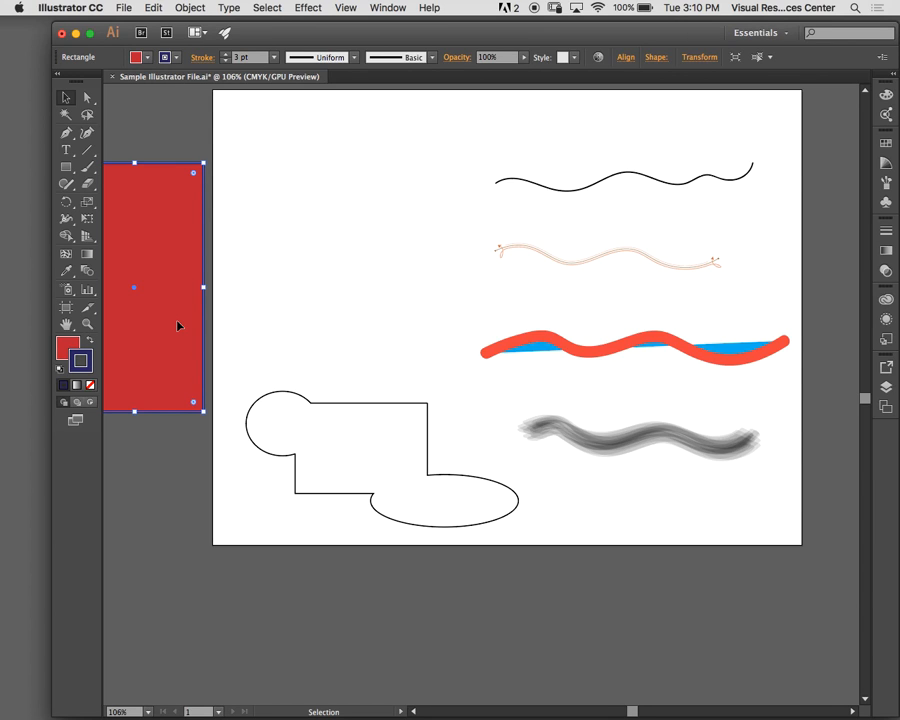
{"action": "left_click_drag", "start_coordinate": [157, 241], "coordinate": [340, 199]}
- Set up a new Letter-size document with inches as units and landscape orientation
{"action": "left_click", "coordinate": [123, 8]}
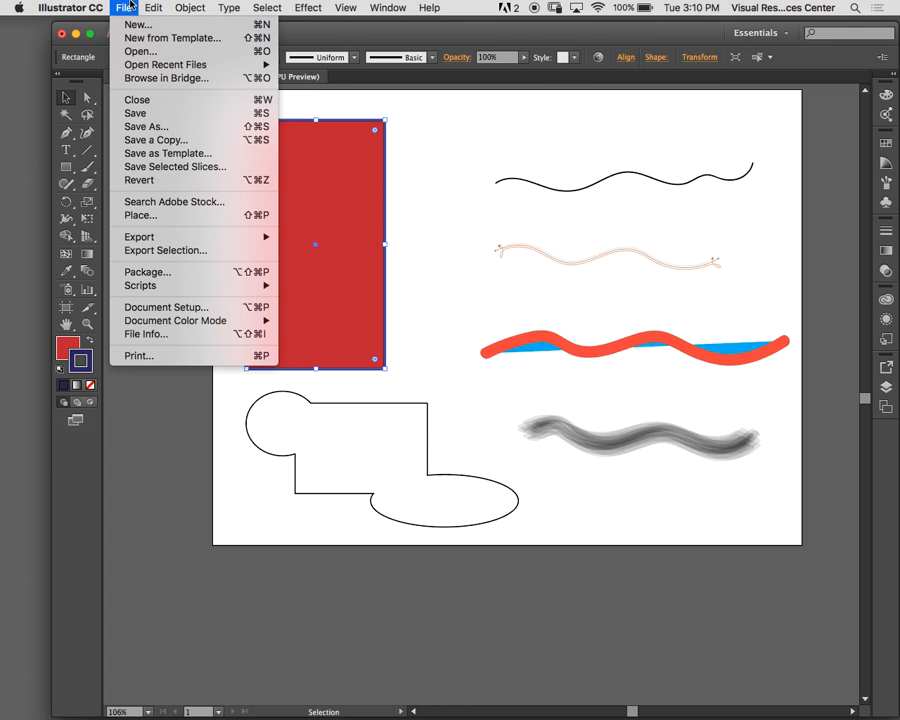
{"action": "left_click", "coordinate": [128, 25]}
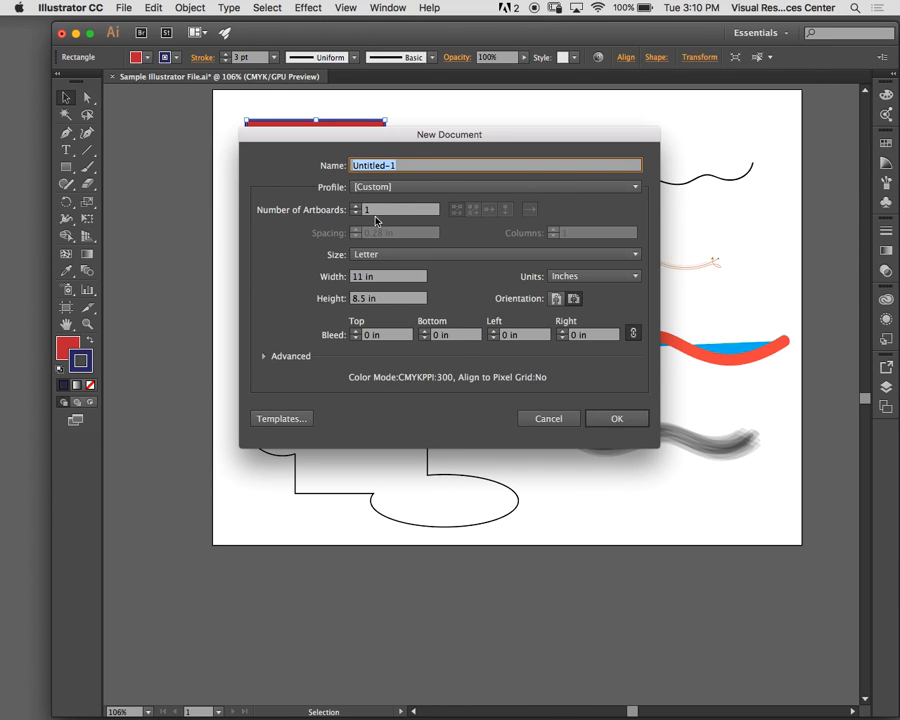
{"action": "left_click", "coordinate": [397, 257]}
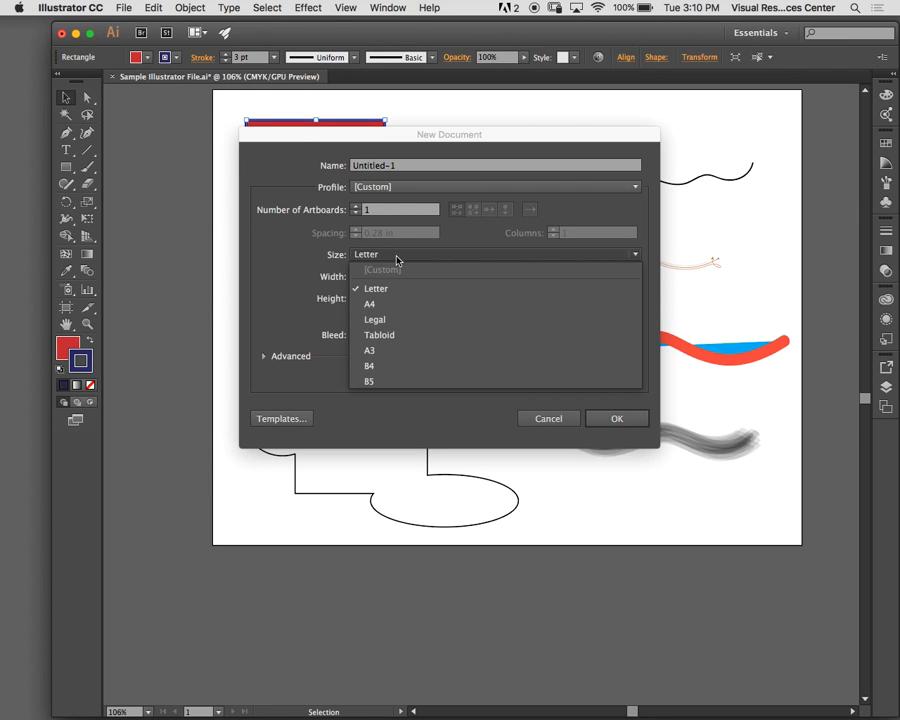
{"action": "left_click", "coordinate": [397, 257]}
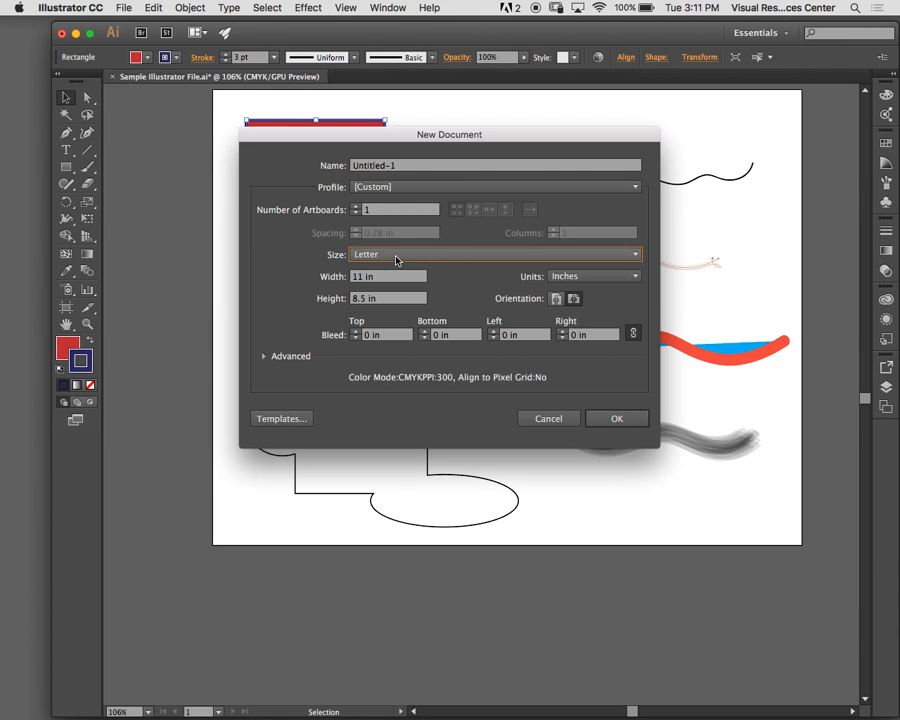
{"action": "left_click", "coordinate": [599, 278]}
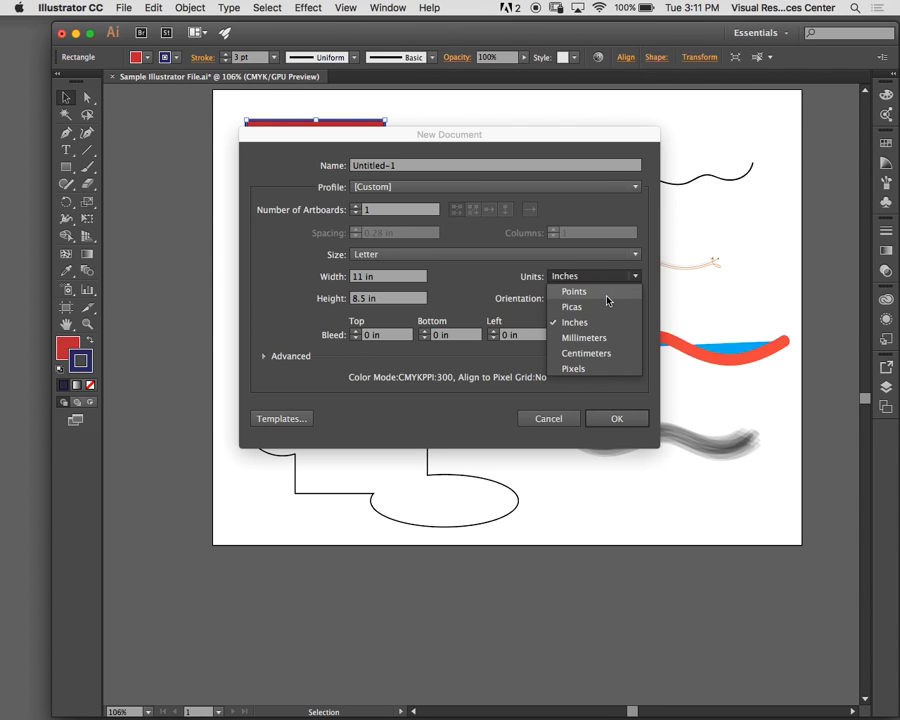
{"action": "left_click", "coordinate": [592, 324]}
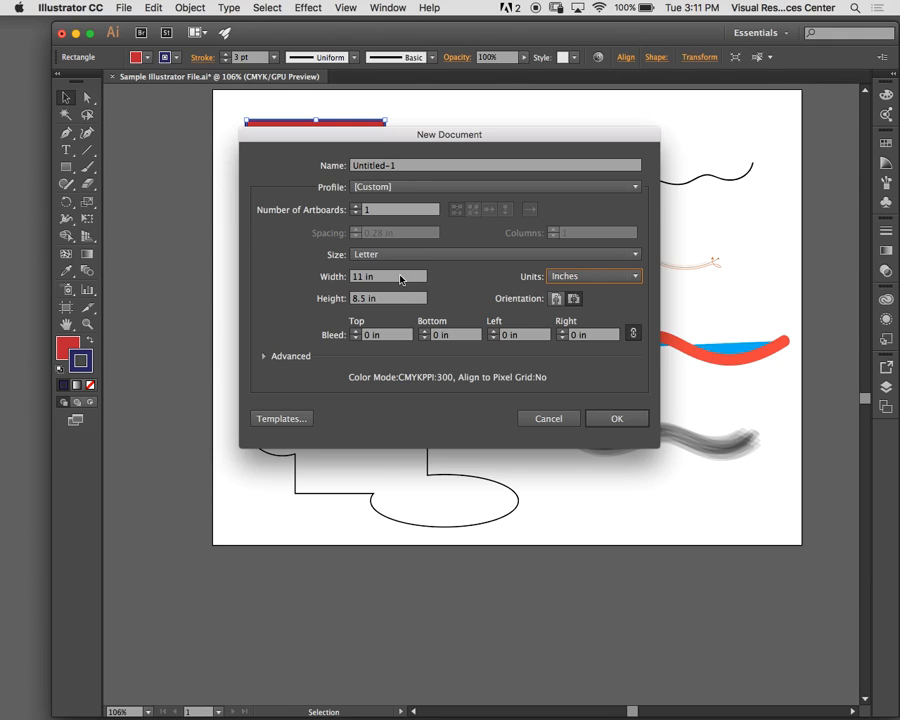
{"action": "left_click", "coordinate": [575, 298]}
{"action": "left_click", "coordinate": [576, 299]}
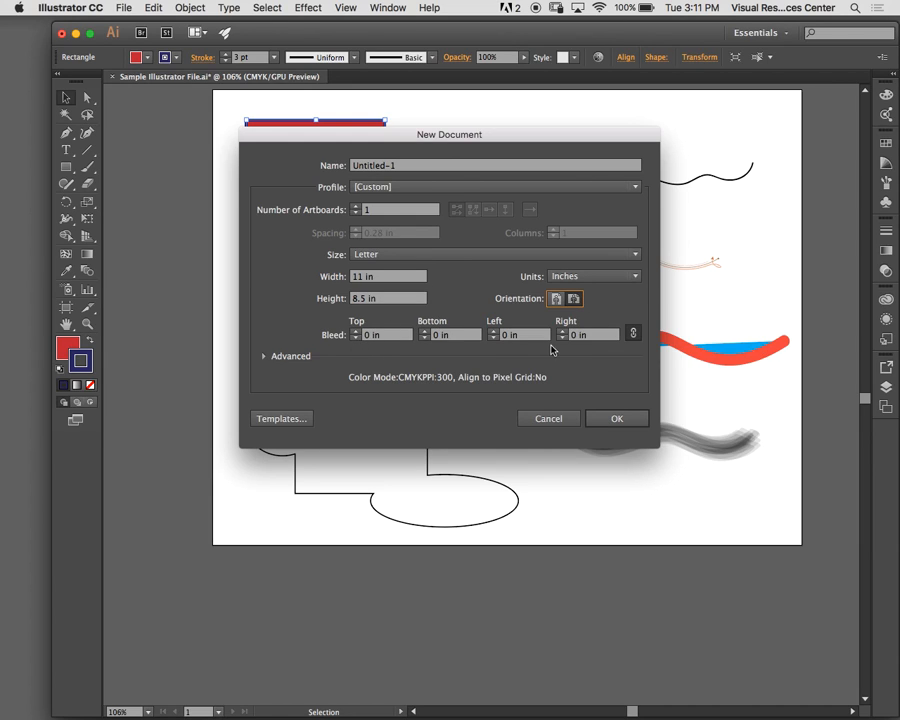
- Review the advanced color mode and raster settings, and create the document with CMYK and High (300 ppi)
{"action": "left_click", "coordinate": [265, 357]}
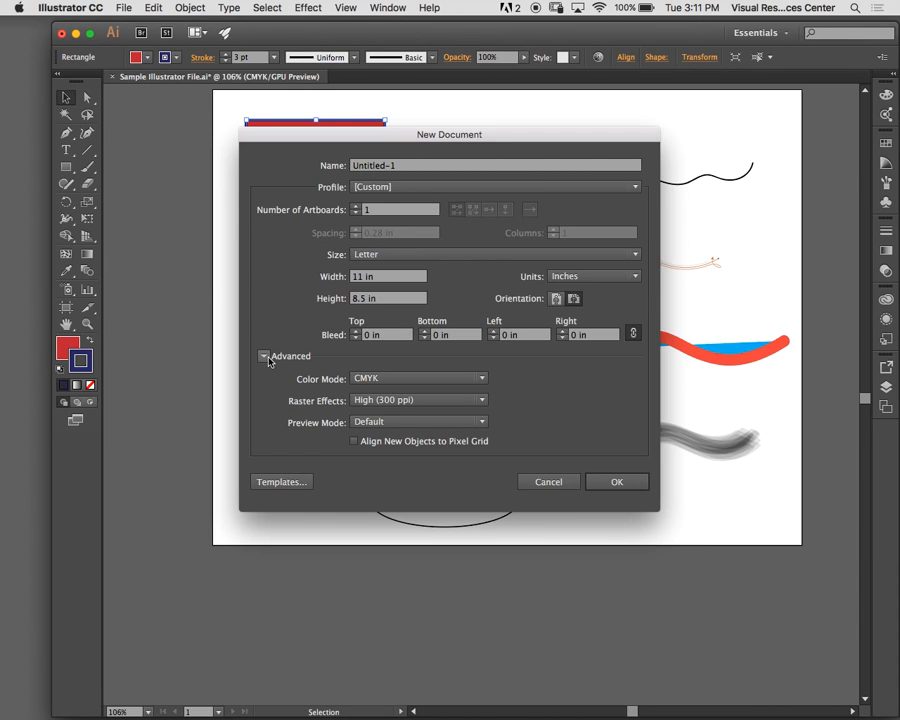
{"action": "left_click", "coordinate": [266, 358]}
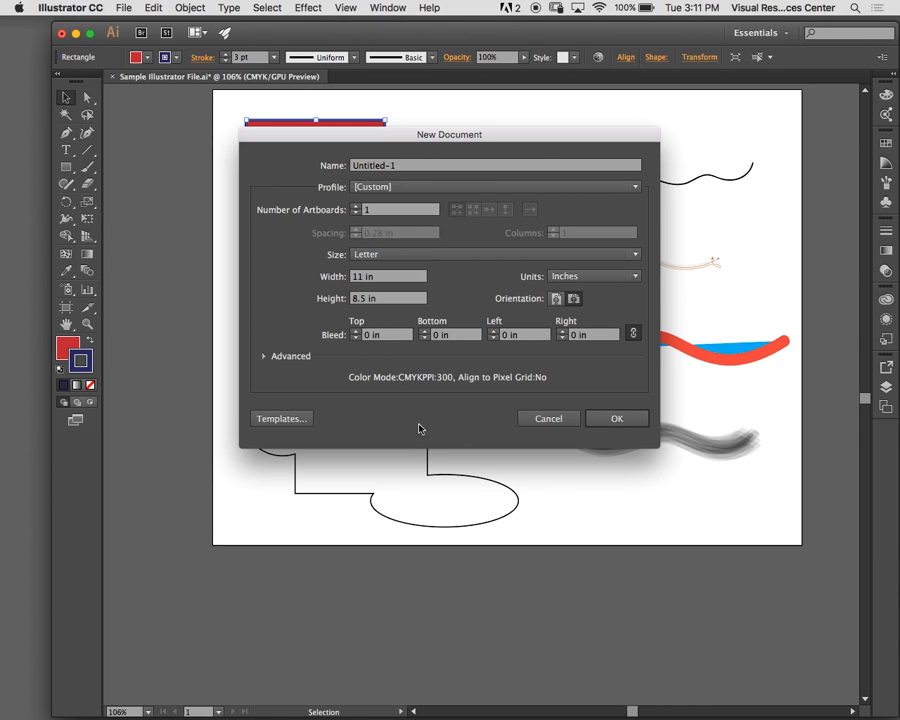
{"action": "left_click", "coordinate": [264, 357]}
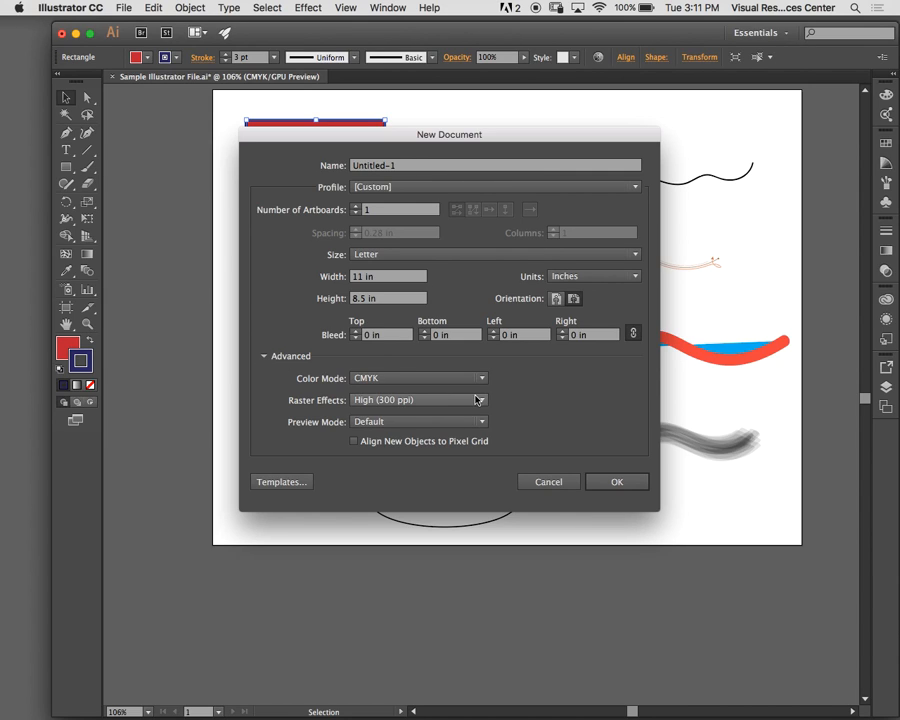
{"action": "left_click", "coordinate": [607, 483]}
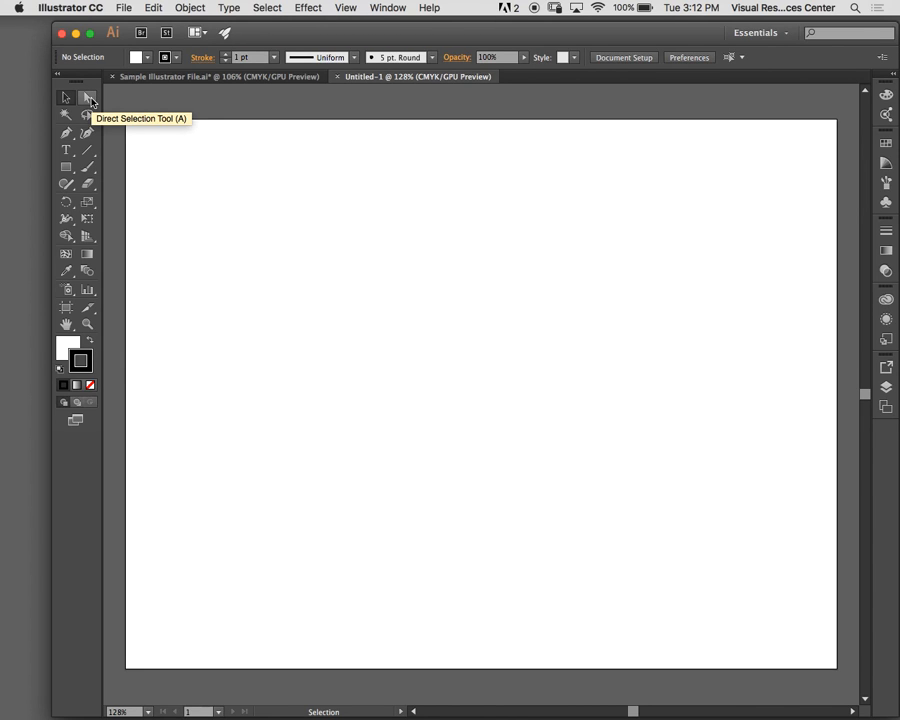
- Return to the Sample Illustrator File and select each of the four wavy lines in turn as whole objects with the Selection tool
{"action": "left_click", "coordinate": [153, 78]}
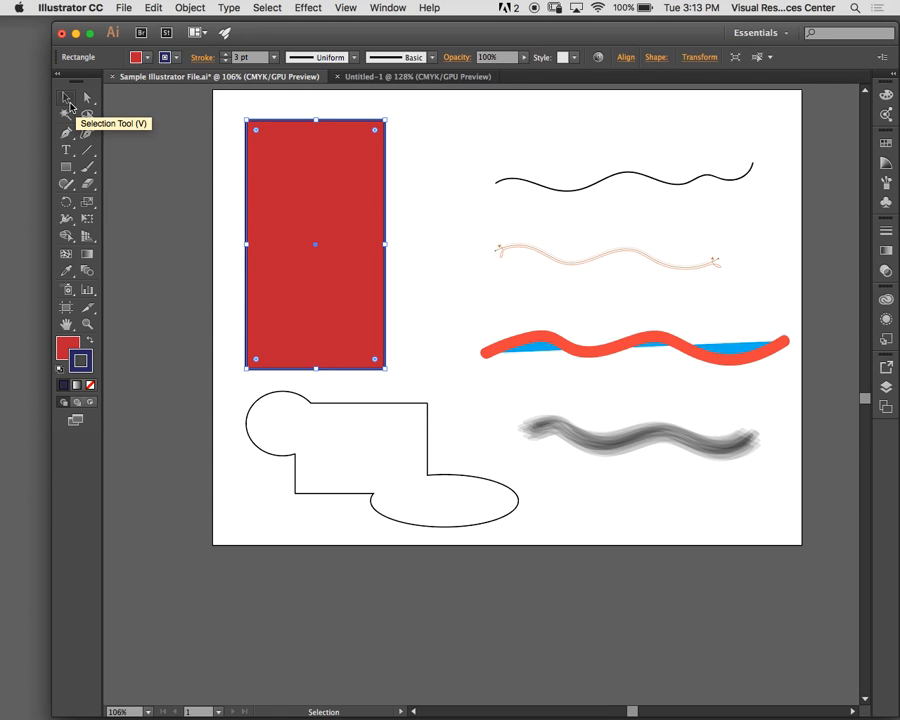
{"action": "left_click", "coordinate": [67, 100]}
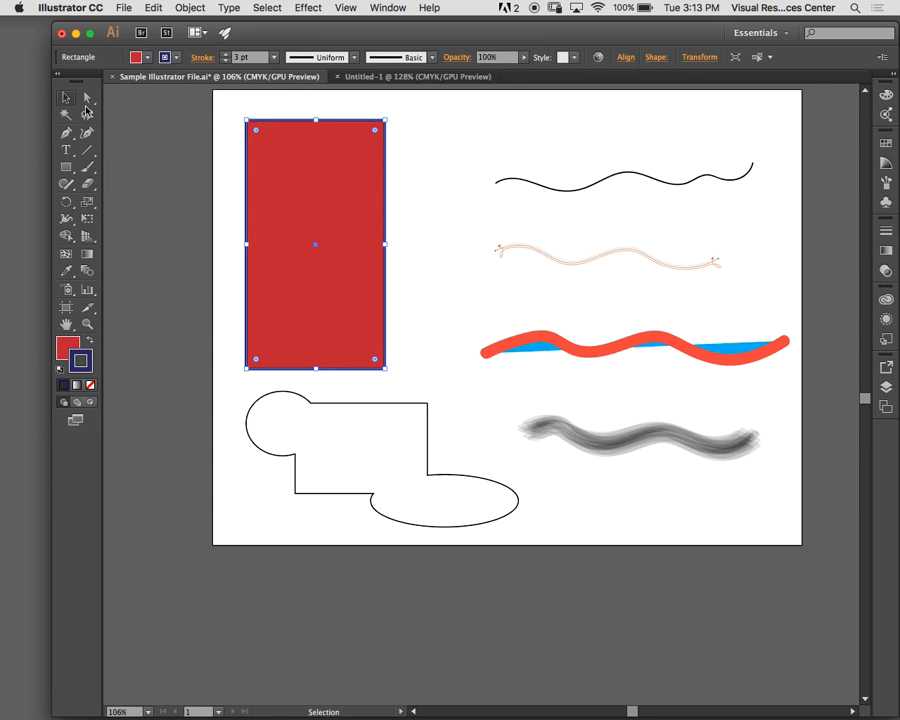
{"action": "left_click", "coordinate": [511, 183]}
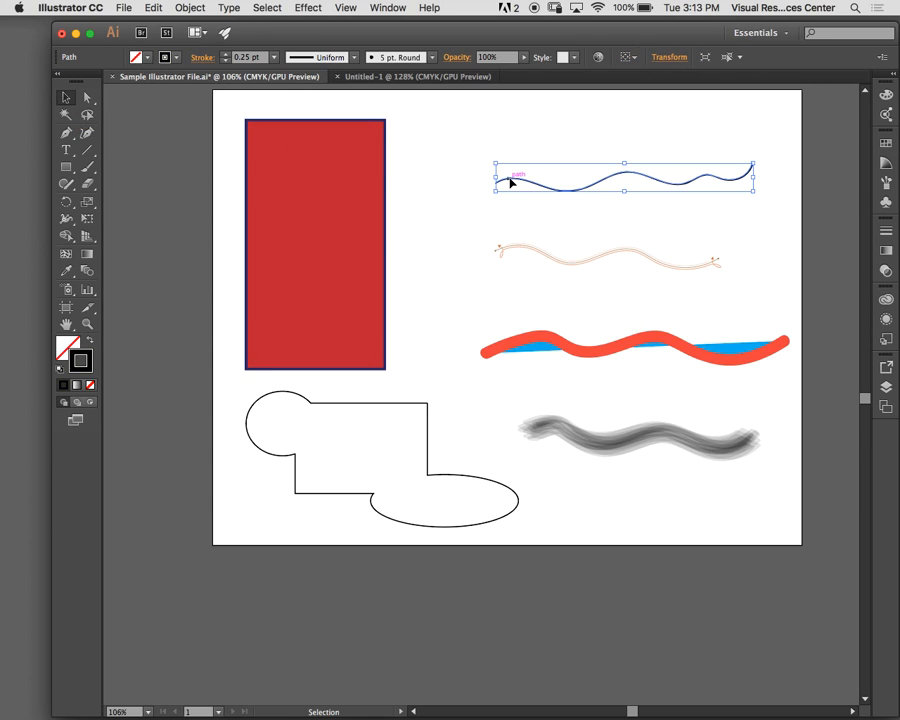
{"action": "left_click", "coordinate": [555, 263]}
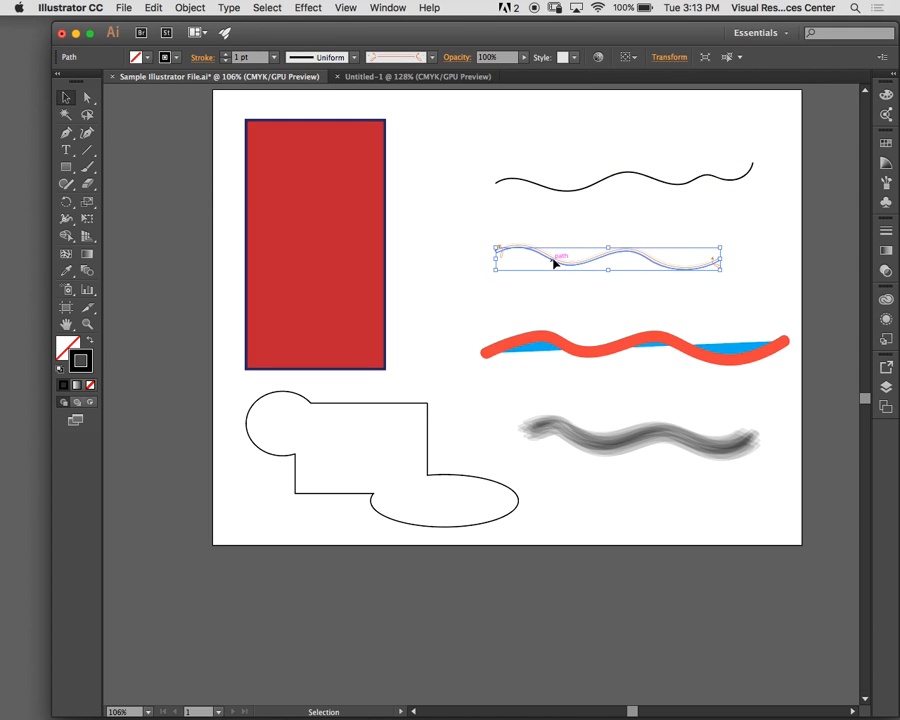
{"action": "left_click", "coordinate": [616, 346]}
{"action": "left_click", "coordinate": [621, 464]}
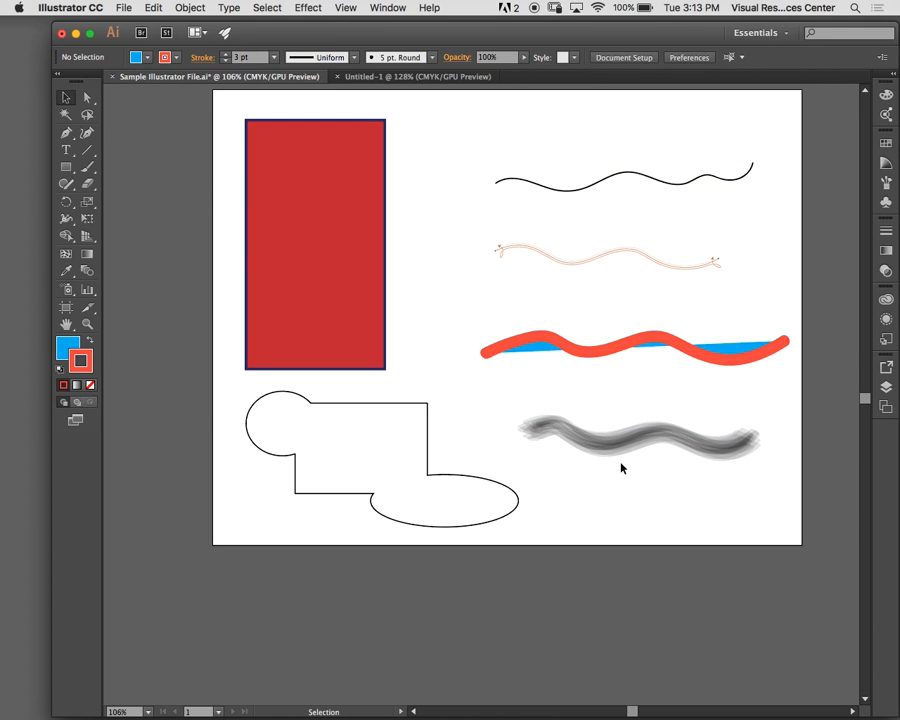
{"action": "left_click", "coordinate": [617, 454]}
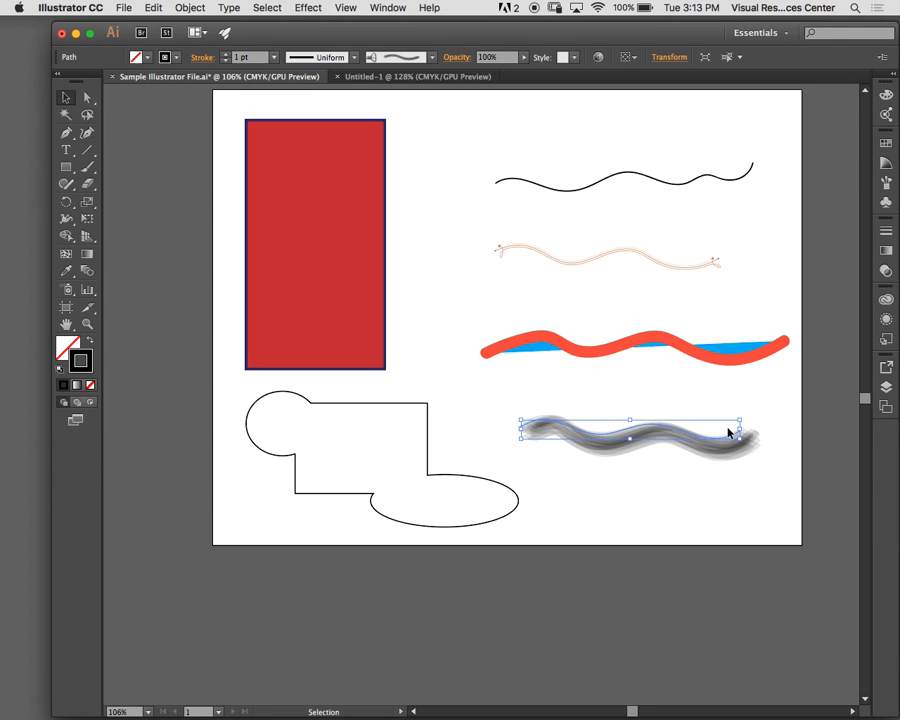
- Use the Direct Selection tool to inspect a segment of the thin black wavy line and the red rectangle's anchor points
{"action": "left_click", "coordinate": [88, 97]}
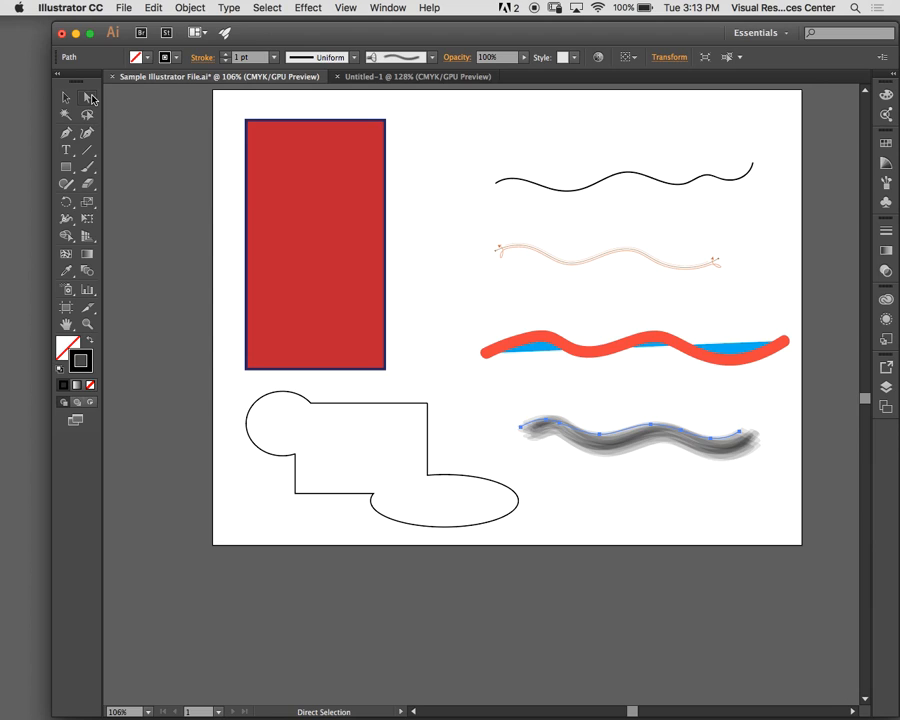
{"action": "left_click", "coordinate": [620, 178]}
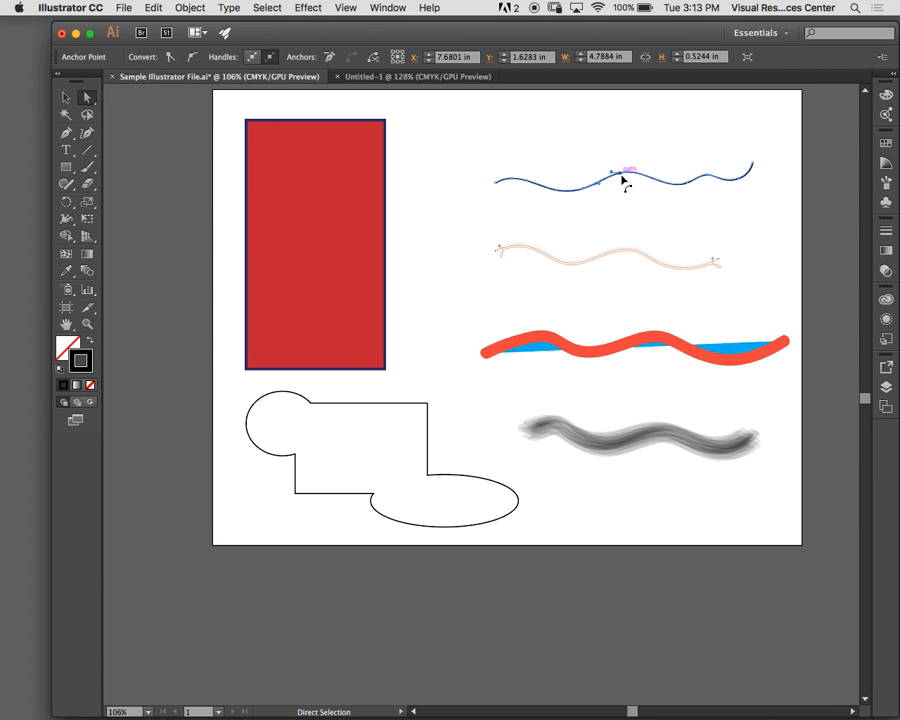
{"action": "left_click", "coordinate": [414, 186]}
{"action": "left_click", "coordinate": [340, 136]}
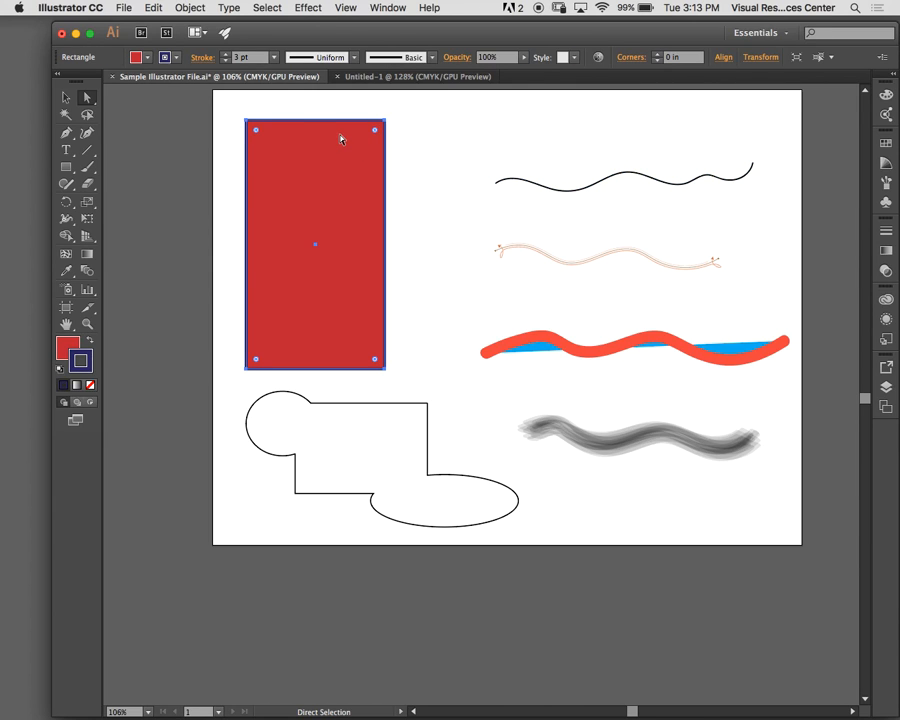
- Pull the anchor point in the thin black wavy line's first dip down to about X 6.38 in, Y 2.18 in
{"action": "left_click", "coordinate": [514, 185]}
{"action": "left_click", "coordinate": [522, 182]}
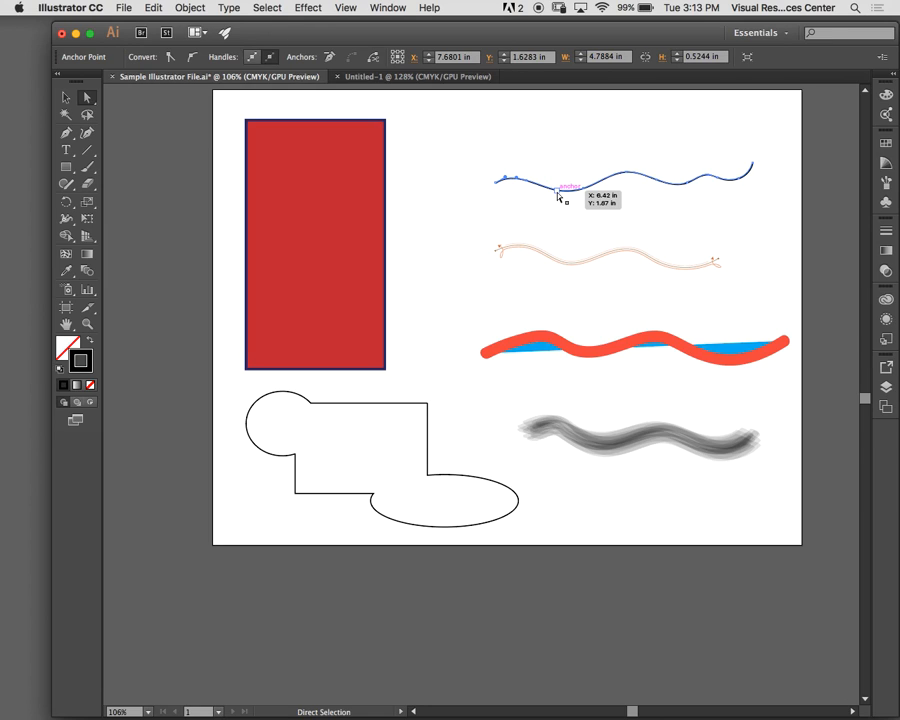
{"action": "mouse_move", "coordinate": [580, 190]}
{"action": "left_mouse_down"}
{"action": "mouse_move", "coordinate": [560, 195]}
{"action": "mouse_move", "coordinate": [557, 210]}
{"action": "left_mouse_up"}
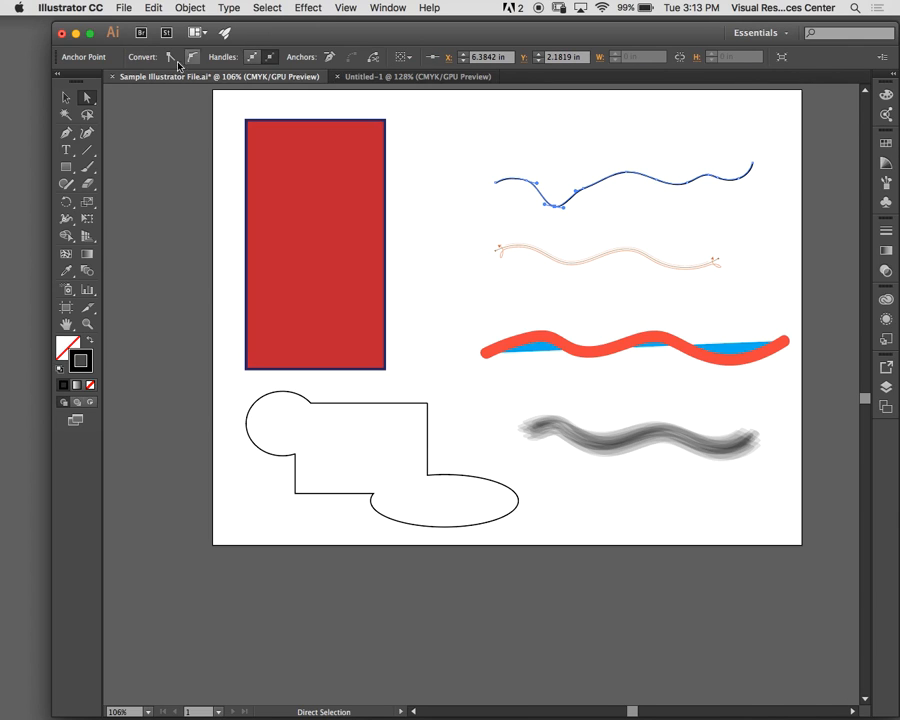
- Stretch the thin black wavy line vertically by raising the upper edge of its bounding box with the Selection tool
{"action": "left_click", "coordinate": [66, 97]}
{"action": "left_click_drag", "start_coordinate": [624, 163], "coordinate": [619, 132]}
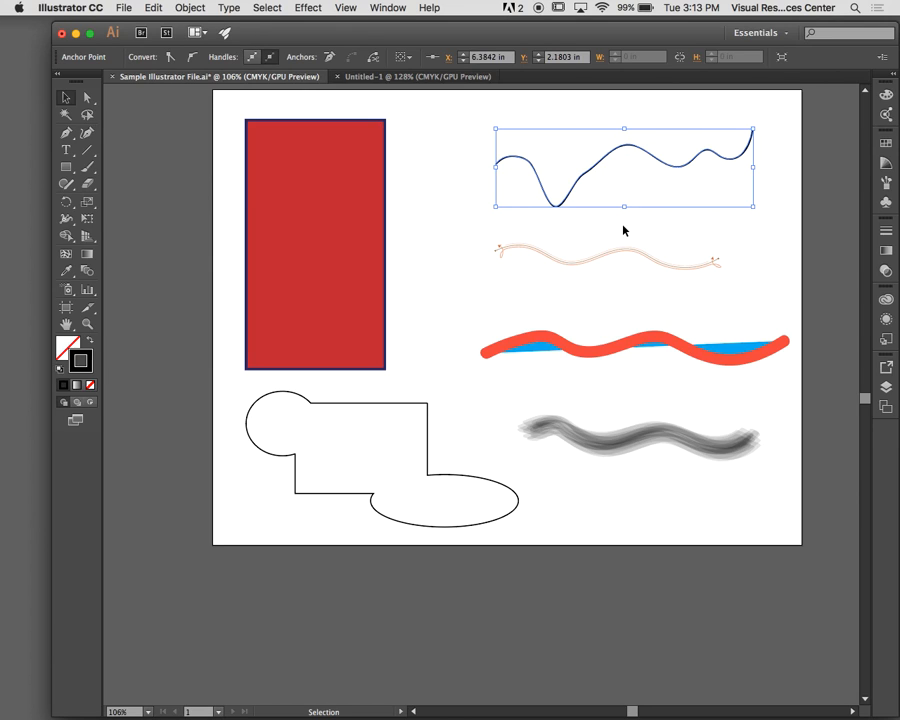
- Switch to the Untitled-1 document and draw two hexagons side by side near the artboard's upper edge with the Polygon tool
{"action": "left_click", "coordinate": [370, 78]}
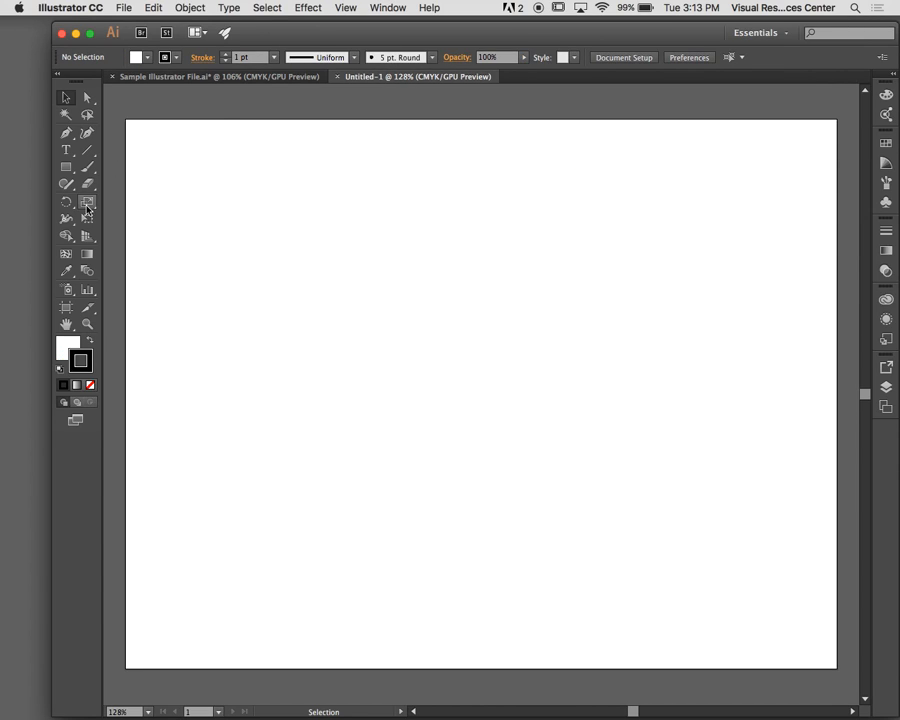
{"action": "left_click", "coordinate": [66, 172]}
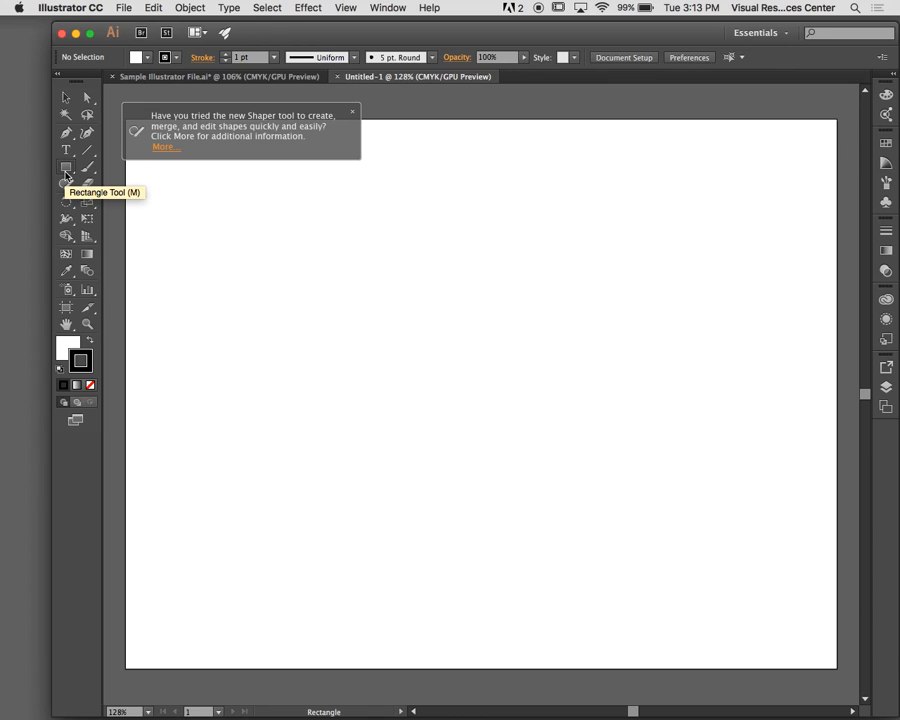
{"action": "left_click", "coordinate": [352, 116]}
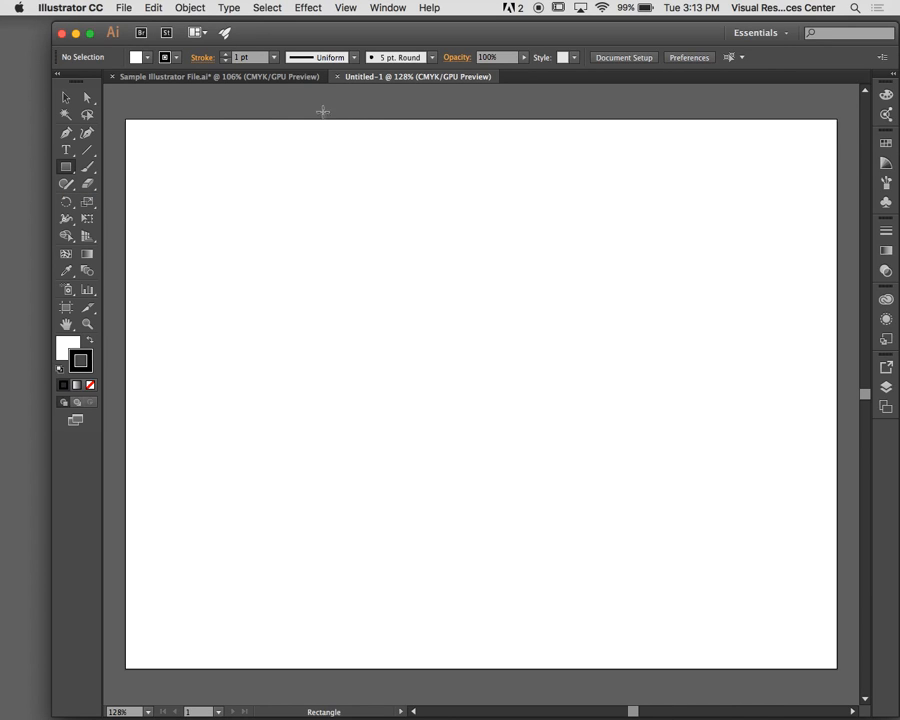
{"action": "left_click", "coordinate": [70, 175]}
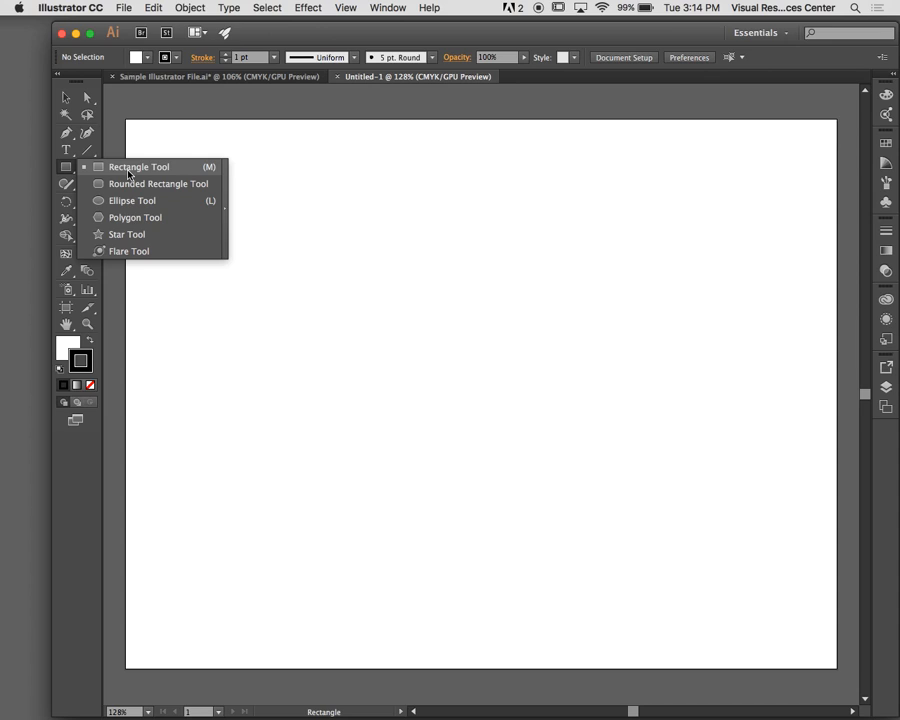
{"action": "left_click", "coordinate": [125, 219]}
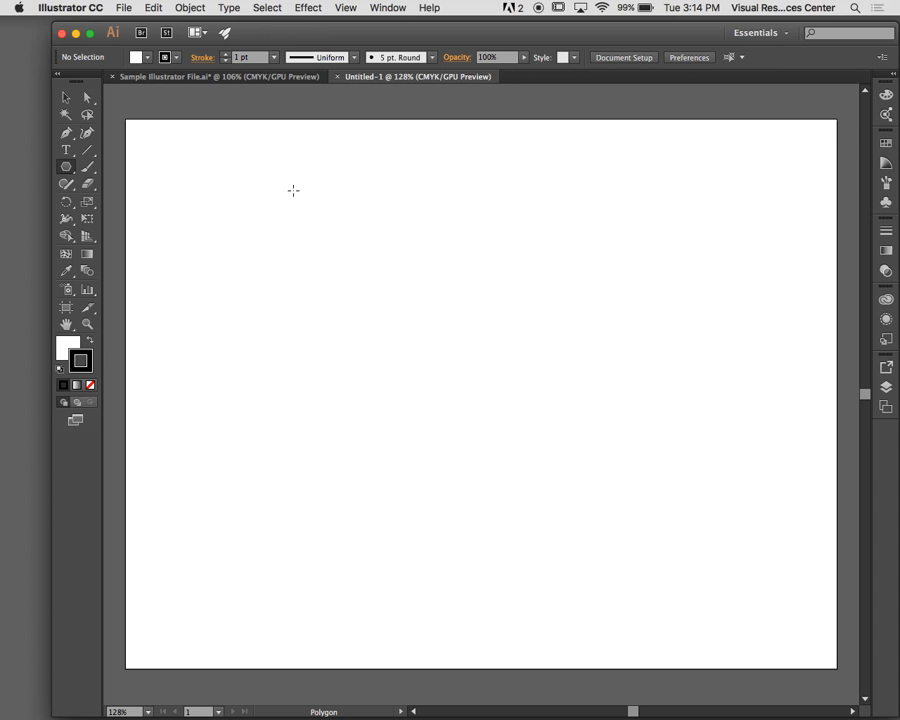
{"action": "left_click_drag", "start_coordinate": [293, 190], "coordinate": [268, 250]}
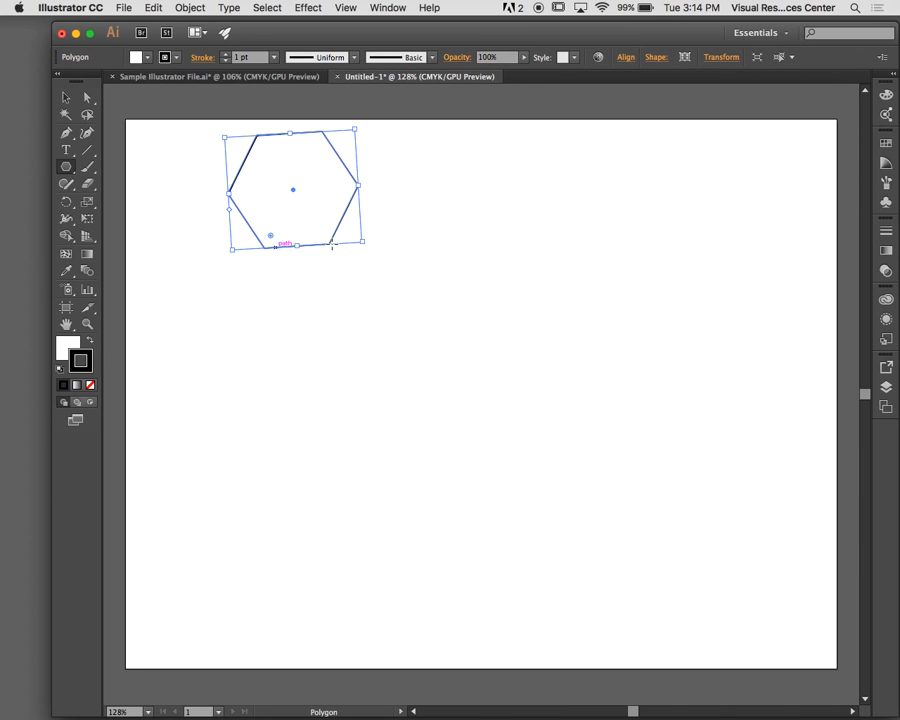
{"action": "left_click_drag", "start_coordinate": [421, 217], "coordinate": [484, 227]}
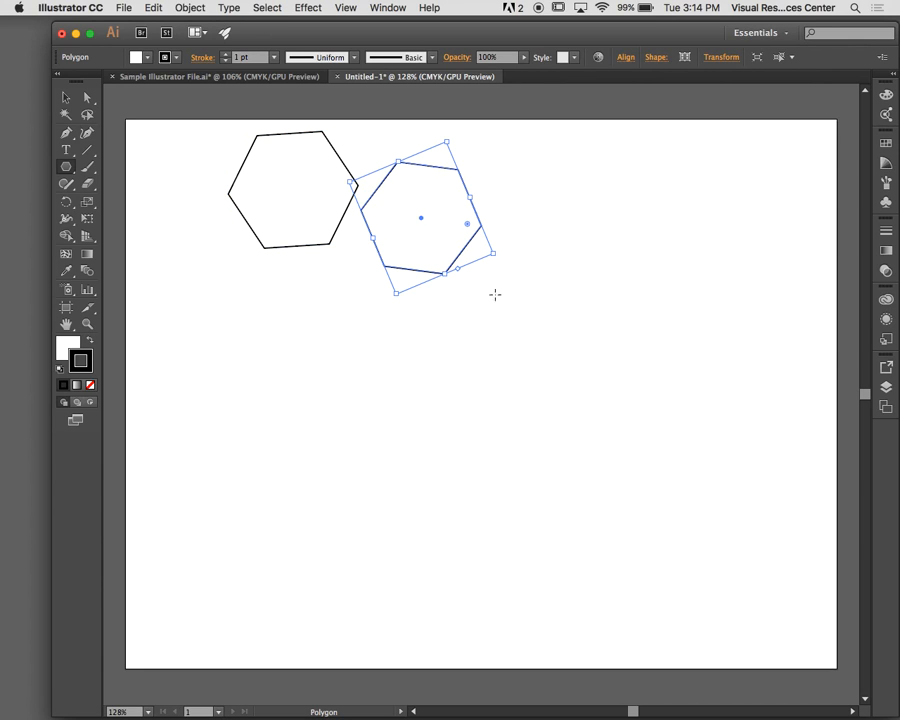
- Create a 4 by 4 in square with the Rectangle tool and move it inside the artboard, beside the second hexagon
{"action": "left_click", "coordinate": [67, 175]}
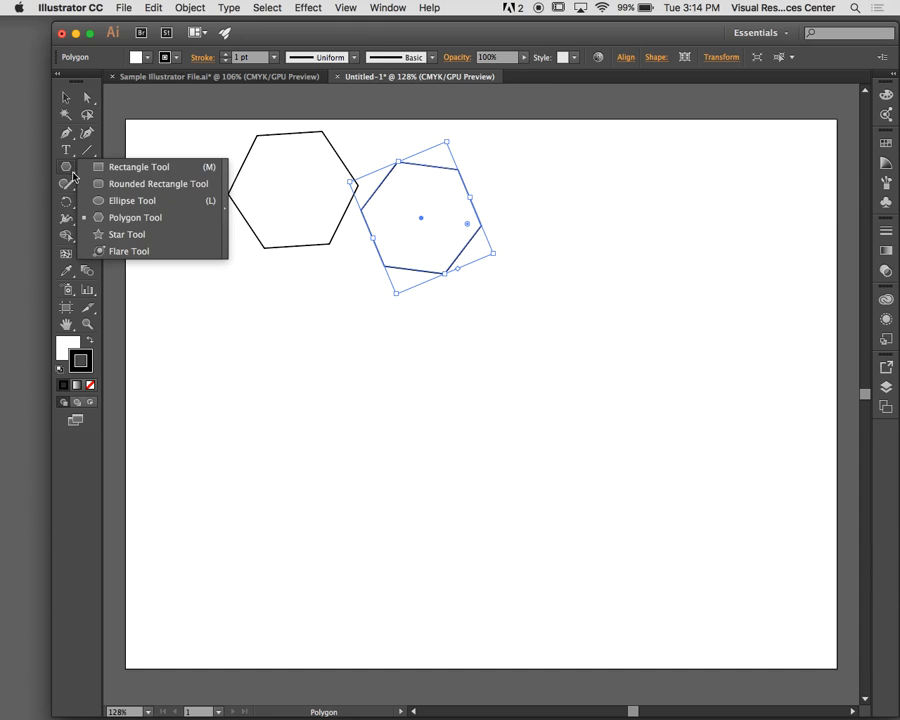
{"action": "left_click", "coordinate": [120, 167]}
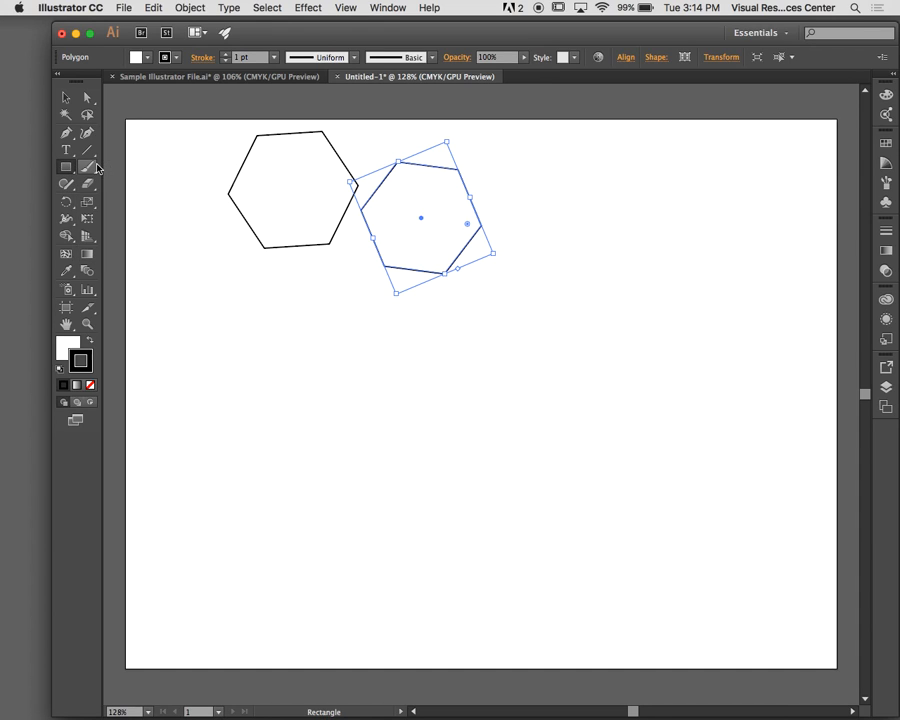
{"action": "left_click", "coordinate": [577, 161]}
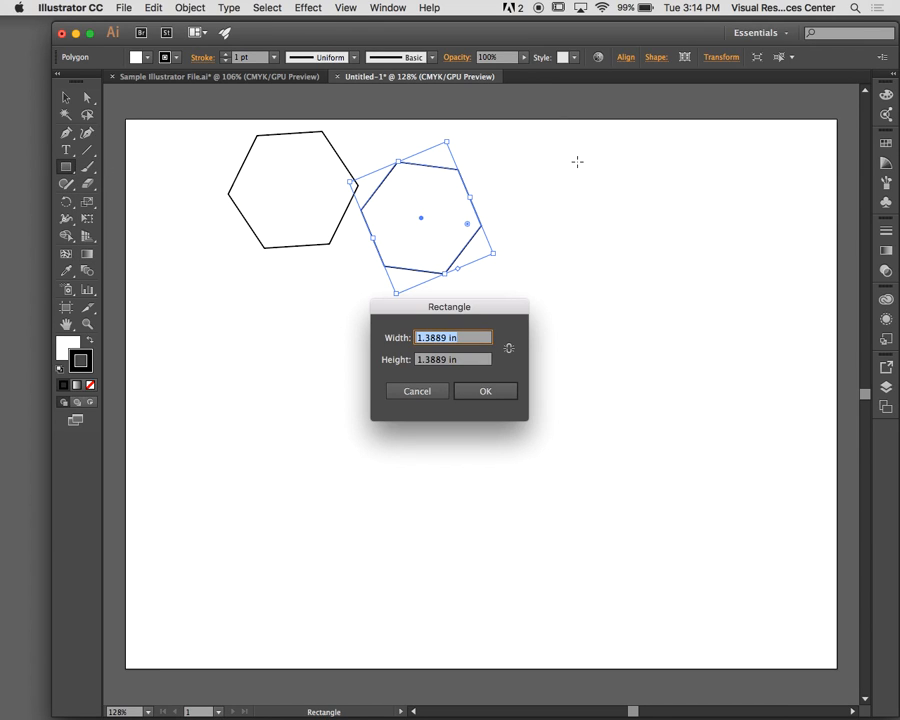
{"action": "type", "text": "4"}
{"action": "key", "text": "Tab"}
{"action": "type", "text": "4"}
{"action": "left_click", "coordinate": [486, 391]}
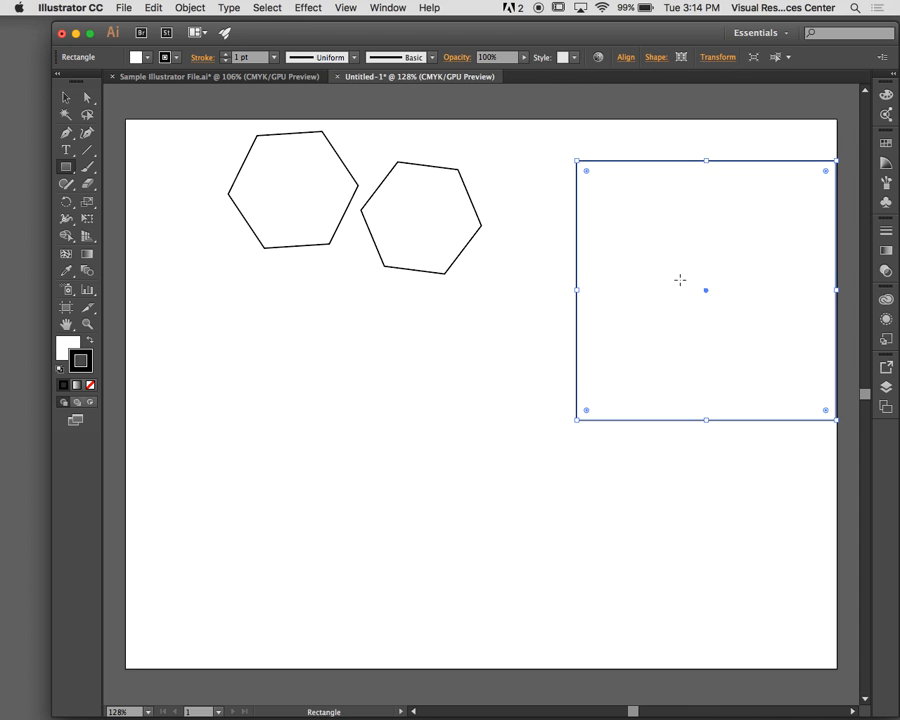
{"action": "key", "text": "v"}
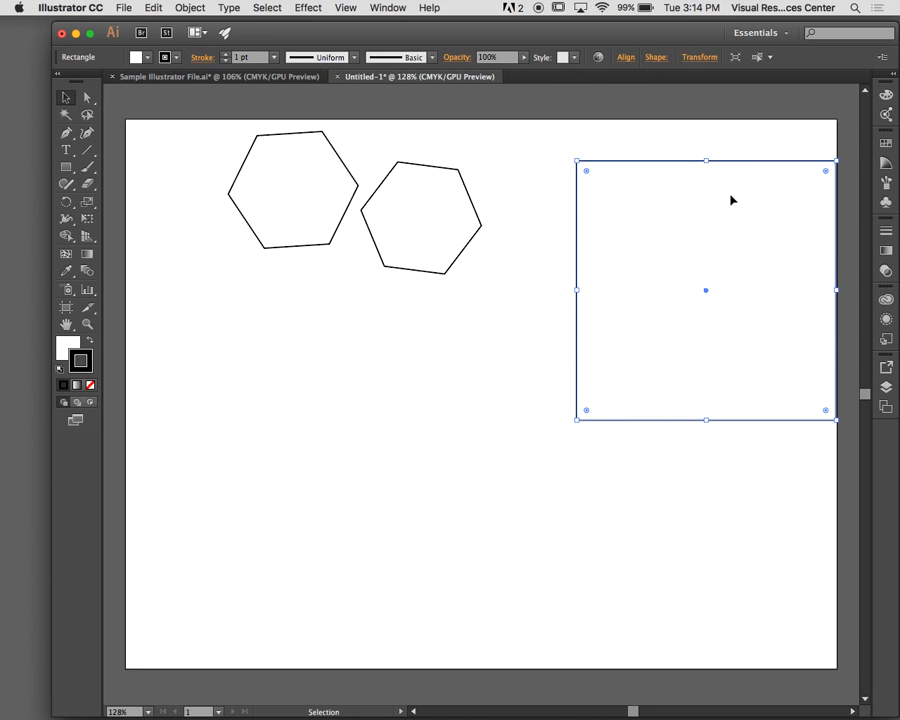
{"action": "left_click_drag", "start_coordinate": [731, 199], "coordinate": [657, 179]}
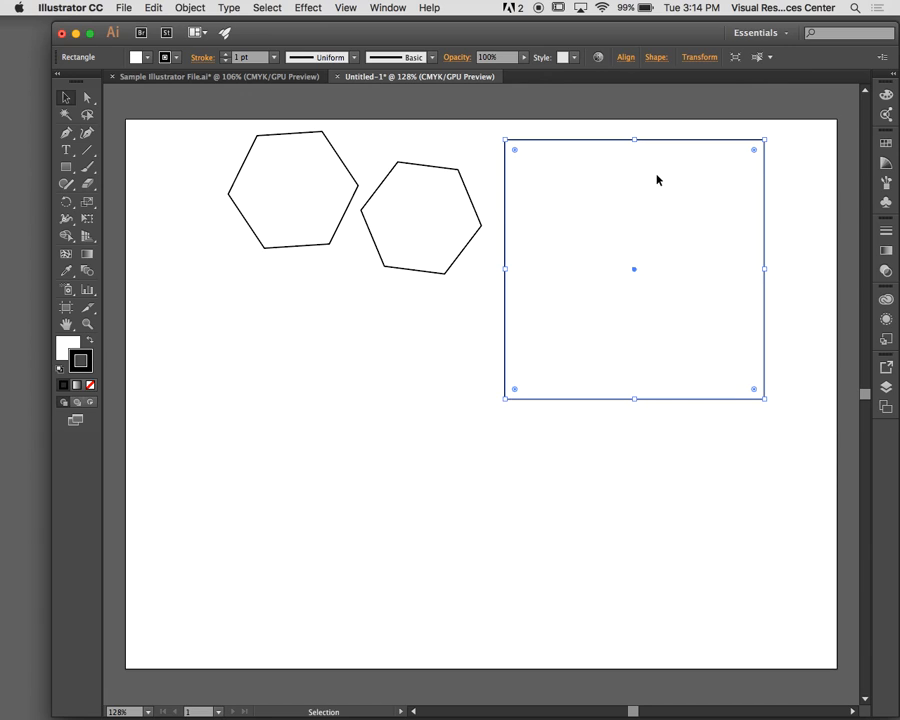
- Set the 4 in square's fill to None and deselect it
{"action": "left_click", "coordinate": [147, 58]}
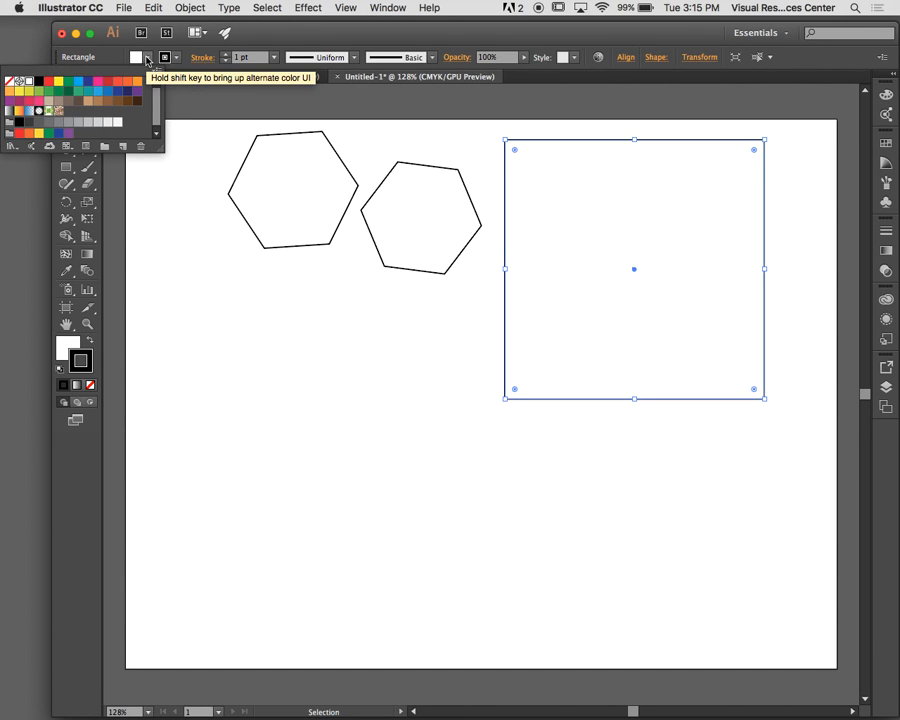
{"action": "left_click", "coordinate": [147, 58]}
{"action": "left_click", "coordinate": [147, 60]}
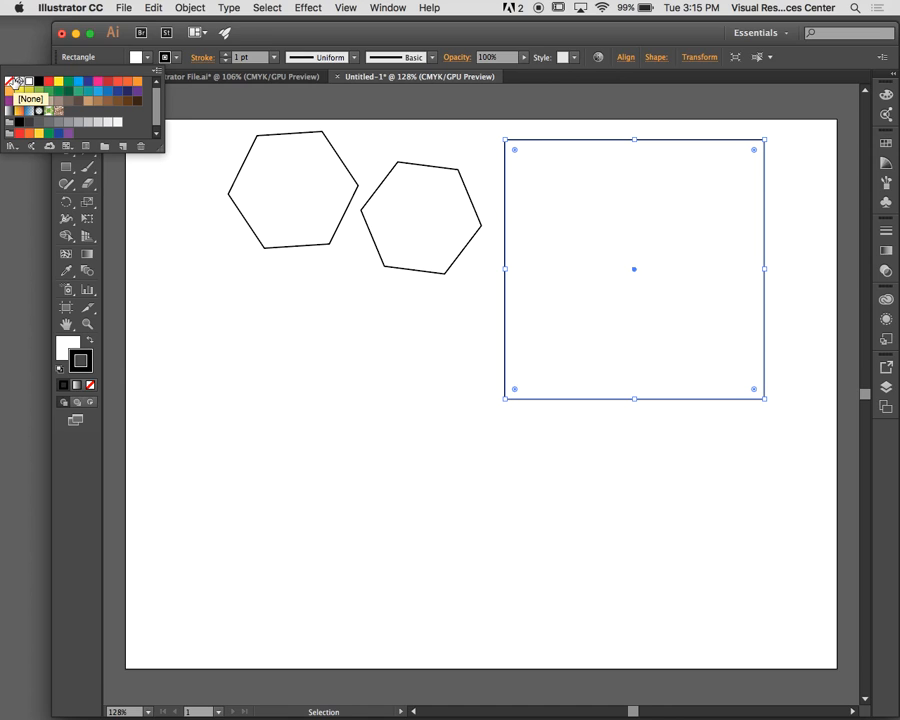
{"action": "left_click", "coordinate": [159, 73]}
{"action": "left_click", "coordinate": [64, 342]}
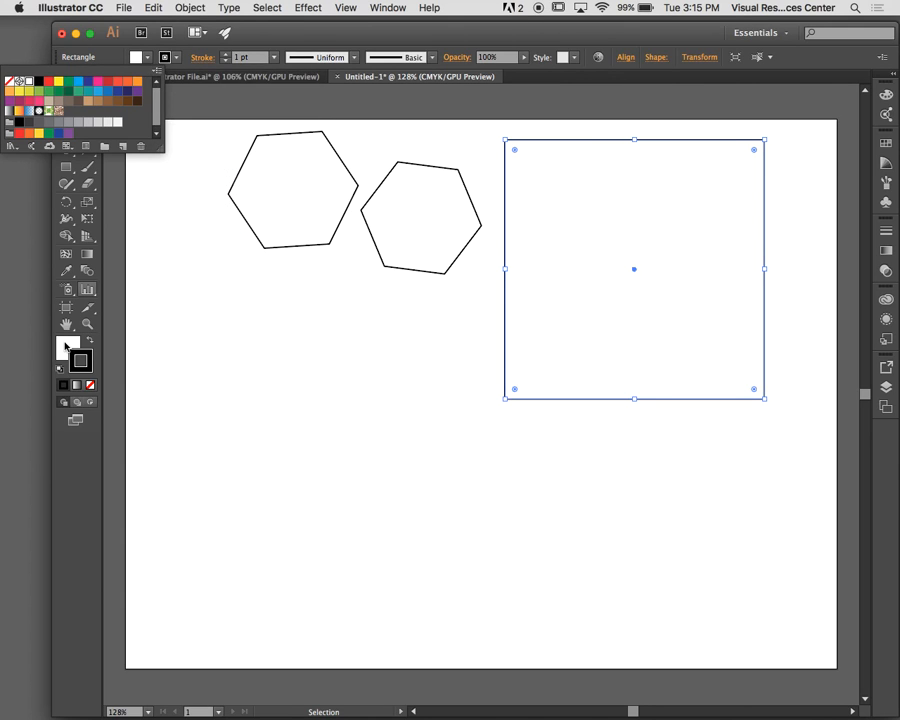
{"action": "left_click", "coordinate": [64, 342]}
{"action": "left_click", "coordinate": [66, 345]}
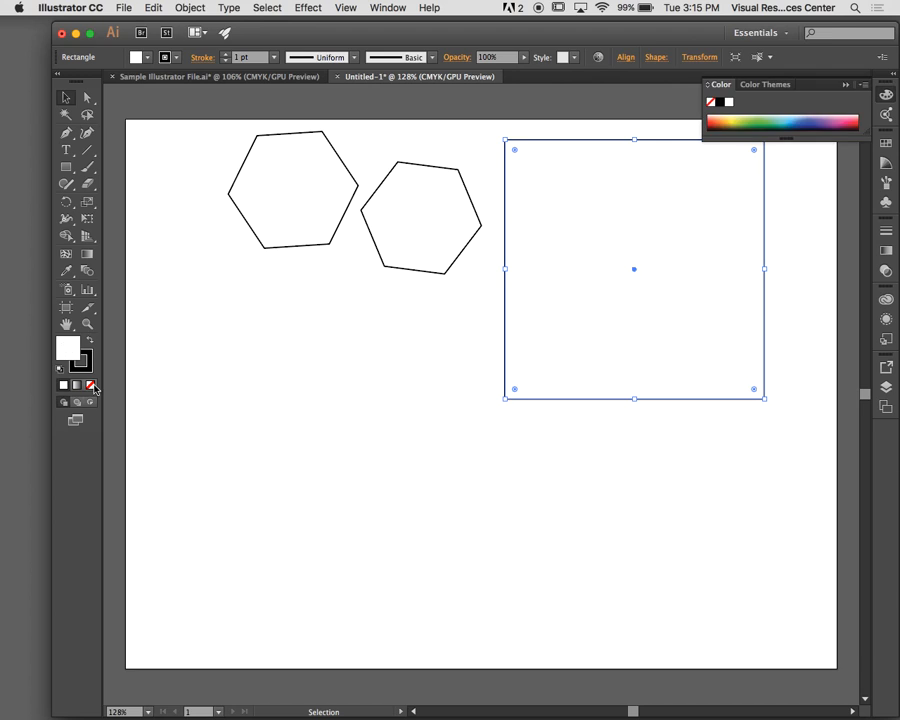
{"action": "left_click", "coordinate": [90, 386]}
{"action": "left_click", "coordinate": [510, 441]}
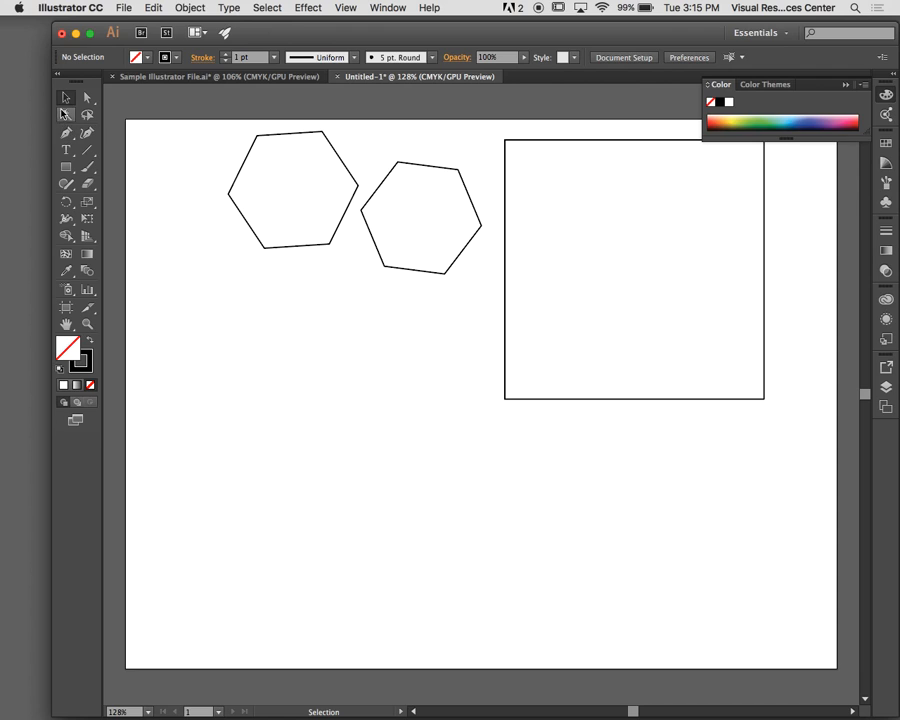
- Draw a small square below the second hexagon and fill it with the bright pink swatch
{"action": "left_click", "coordinate": [66, 167]}
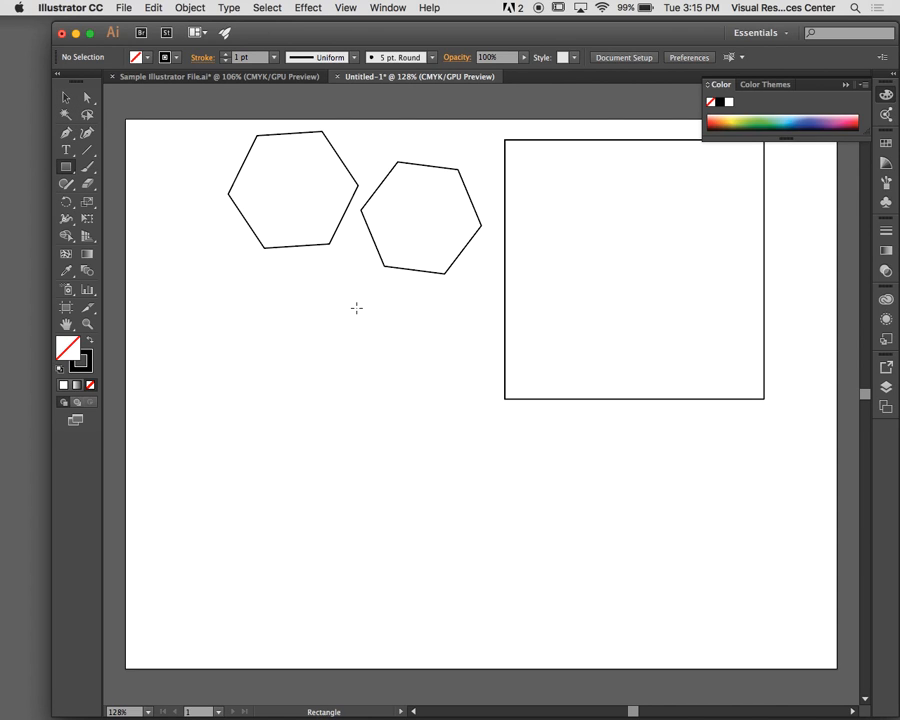
{"action": "left_click_drag", "start_coordinate": [356, 308], "coordinate": [446, 370]}
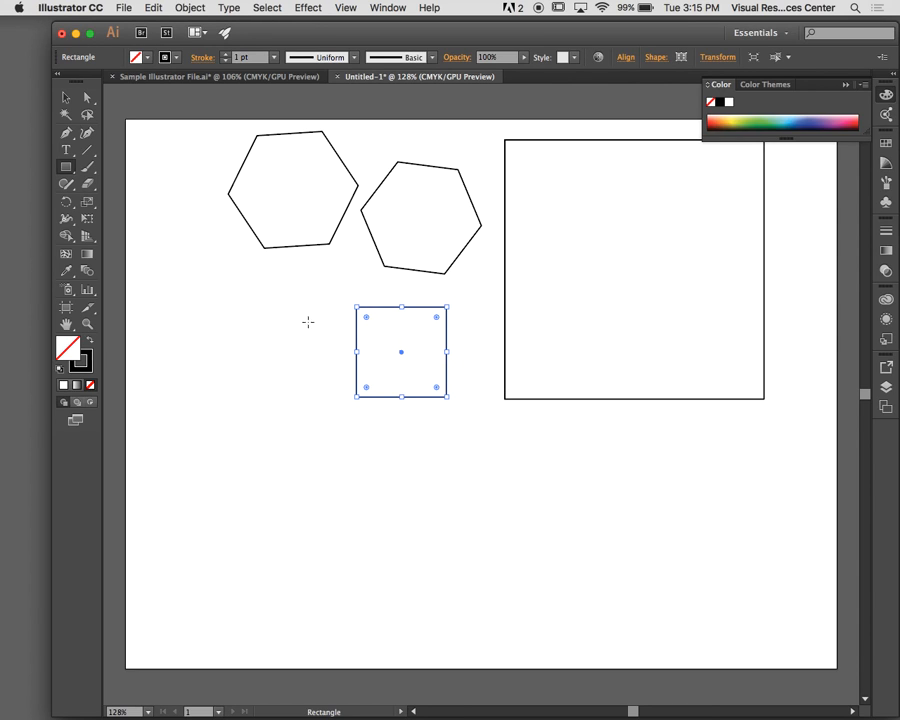
{"action": "left_click", "coordinate": [146, 58]}
{"action": "left_click", "coordinate": [97, 80]}
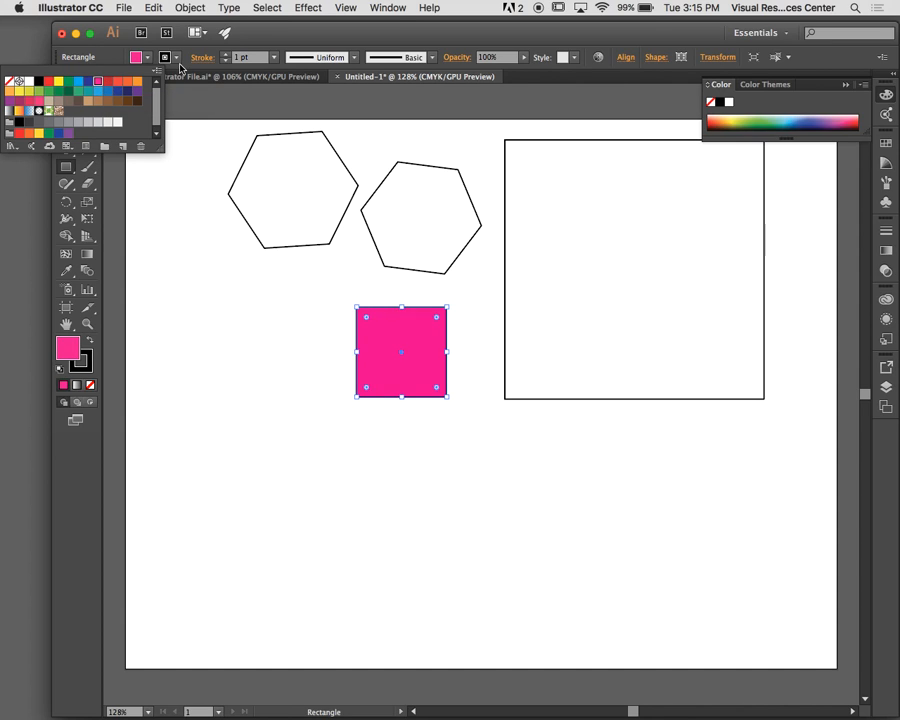
- Set the small pink square's stroke to None and deselect it
{"action": "left_click", "coordinate": [177, 58]}
{"action": "left_click", "coordinate": [177, 58]}
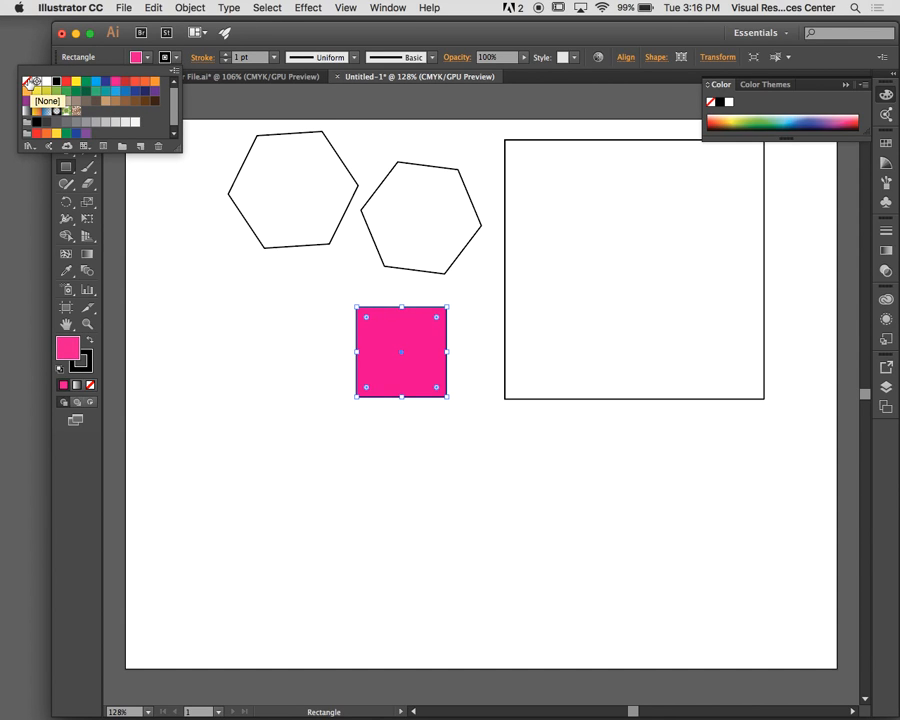
{"action": "left_click", "coordinate": [28, 80]}
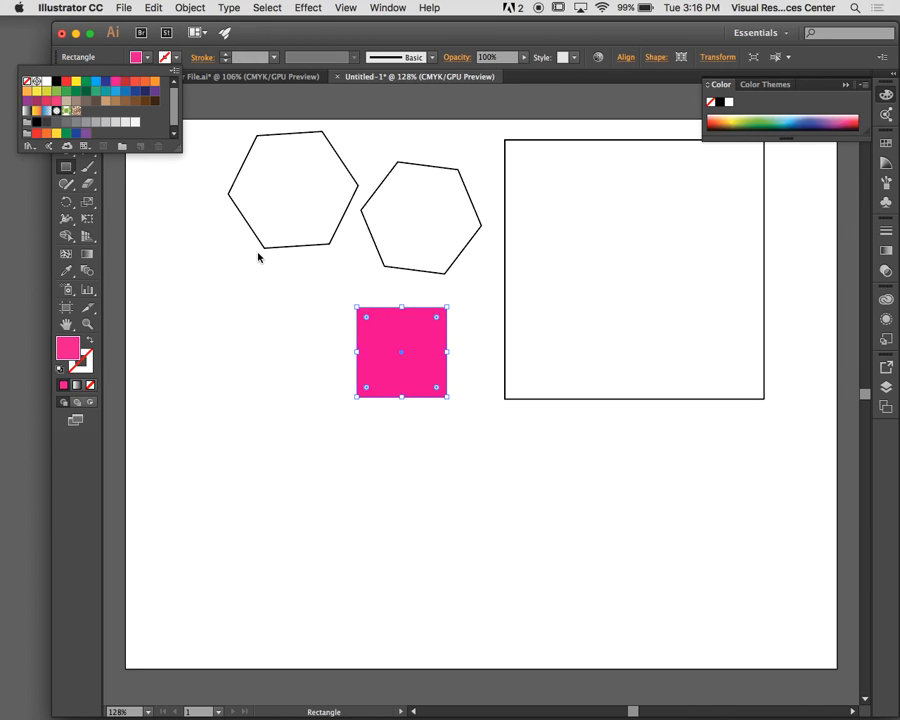
{"action": "left_click", "coordinate": [334, 316]}
{"action": "left_click", "coordinate": [87, 97]}
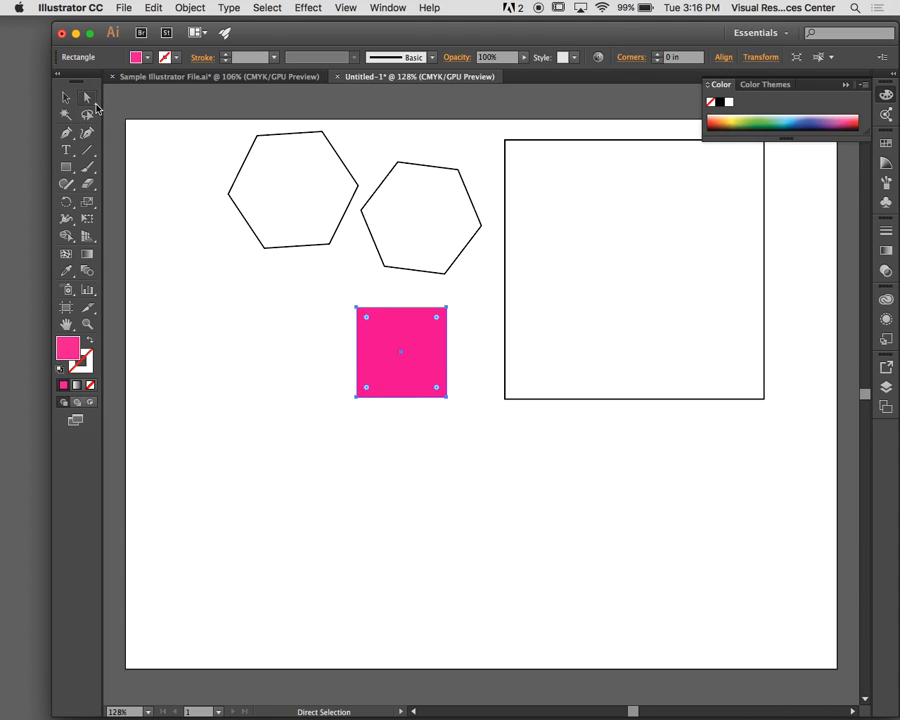
{"action": "left_click", "coordinate": [257, 281]}
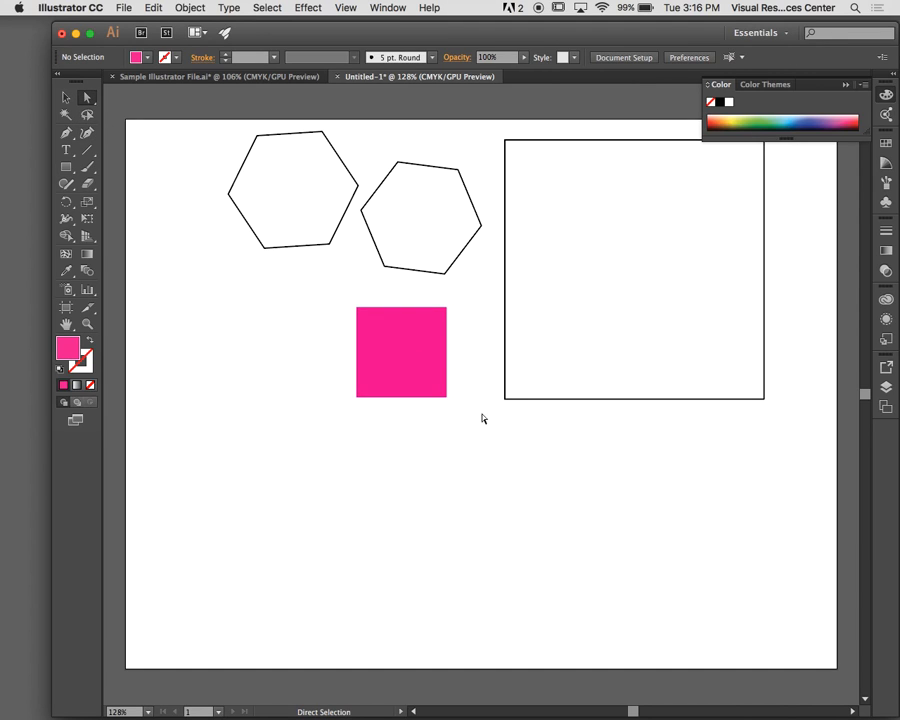
- Zoom in on the pink square to 200% and zoom back out to 150%
{"action": "left_click", "coordinate": [88, 326]}
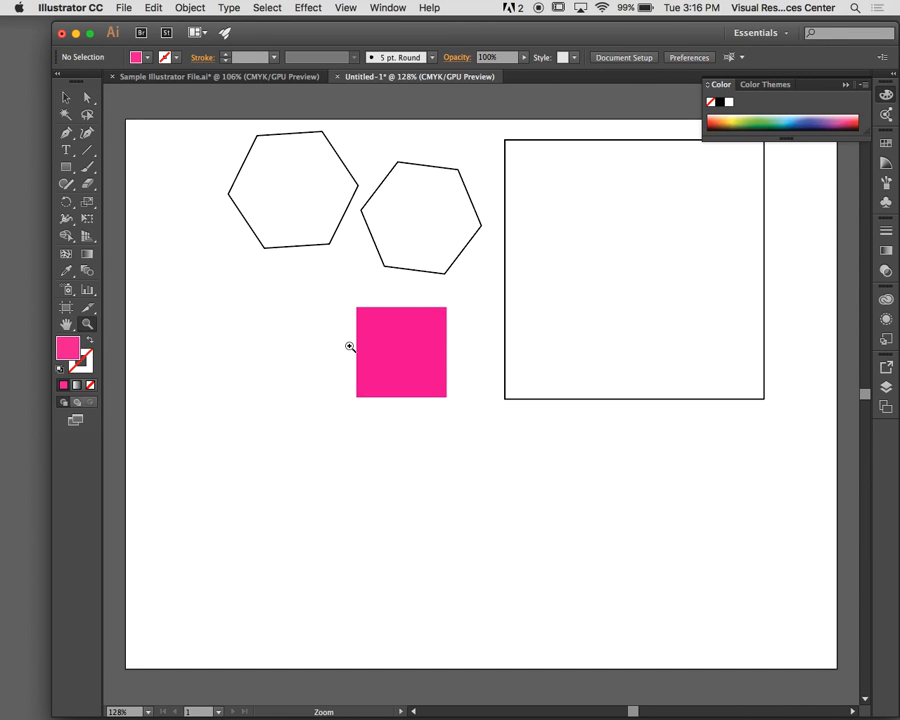
{"action": "left_click", "coordinate": [350, 344]}
{"action": "left_click", "coordinate": [588, 391]}
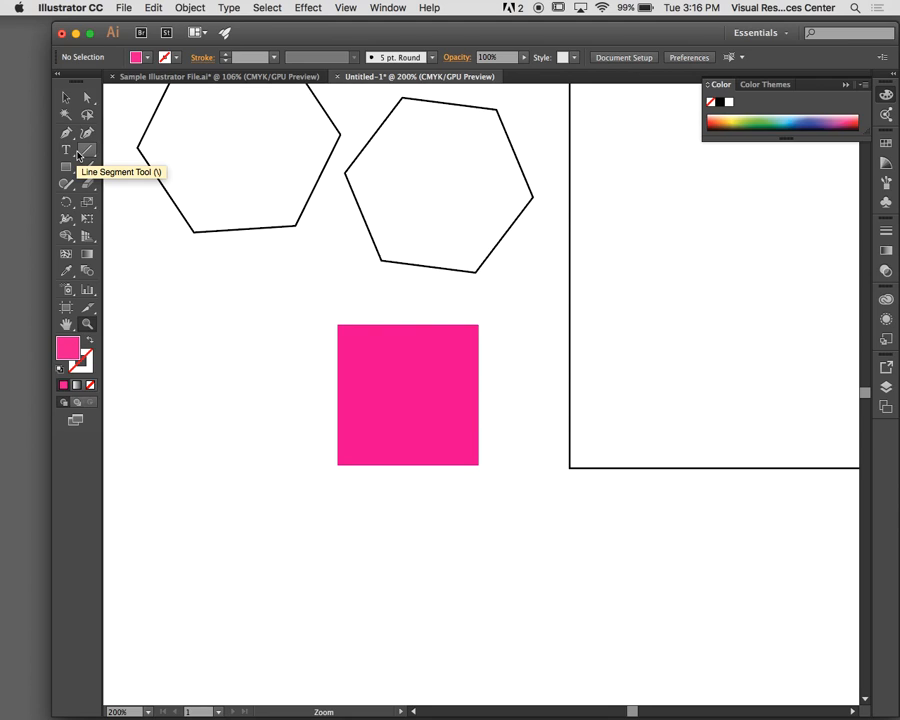
{"action": "left_click", "coordinate": [70, 327]}
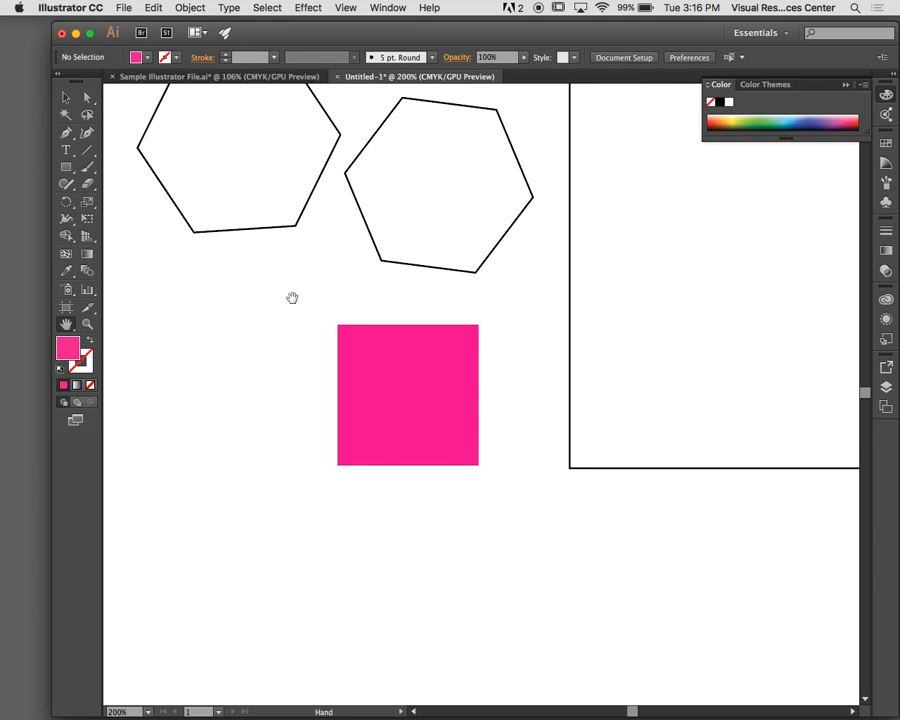
{"action": "left_click", "coordinate": [87, 323]}
{"action": "right_click", "coordinate": [213, 330]}
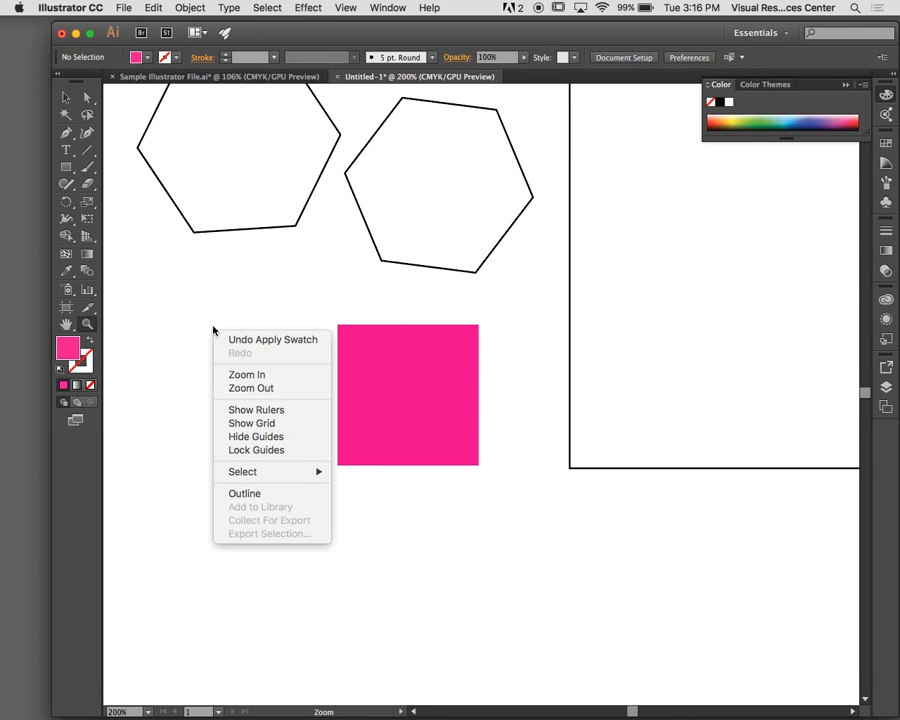
{"action": "left_click", "coordinate": [251, 388]}
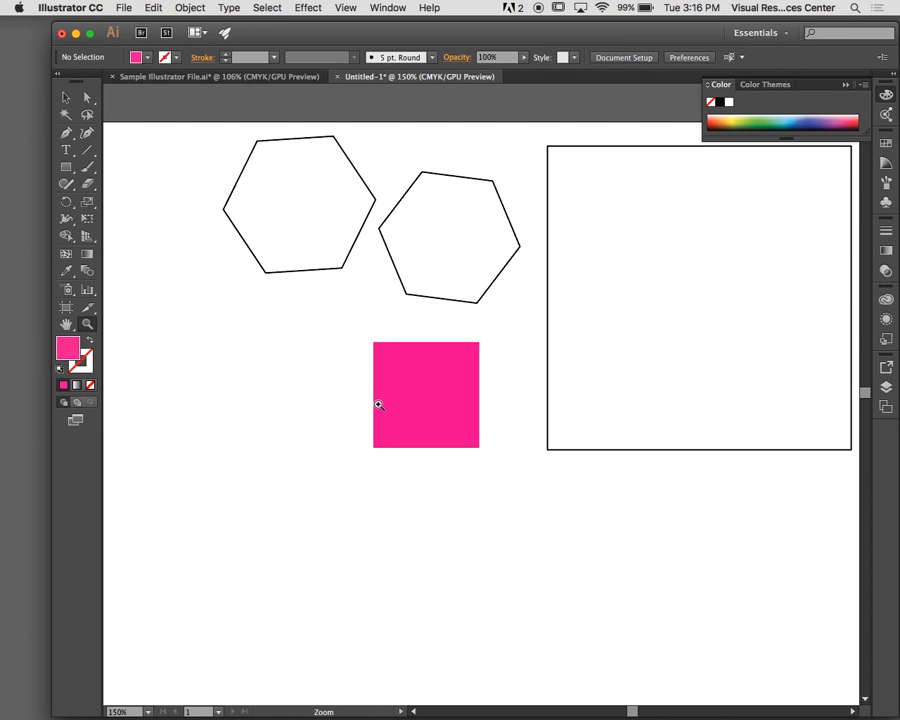
- Draw a diagonal line segment without a stroke in the empty area beside the pink square and deselect it
{"action": "left_click", "coordinate": [87, 151]}
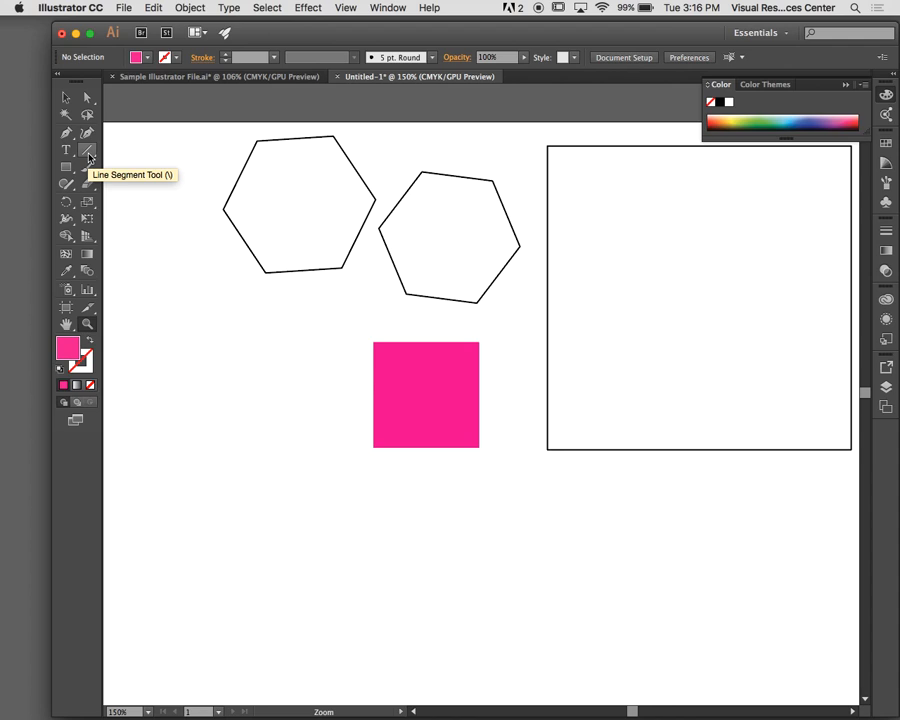
{"action": "left_click", "coordinate": [88, 156]}
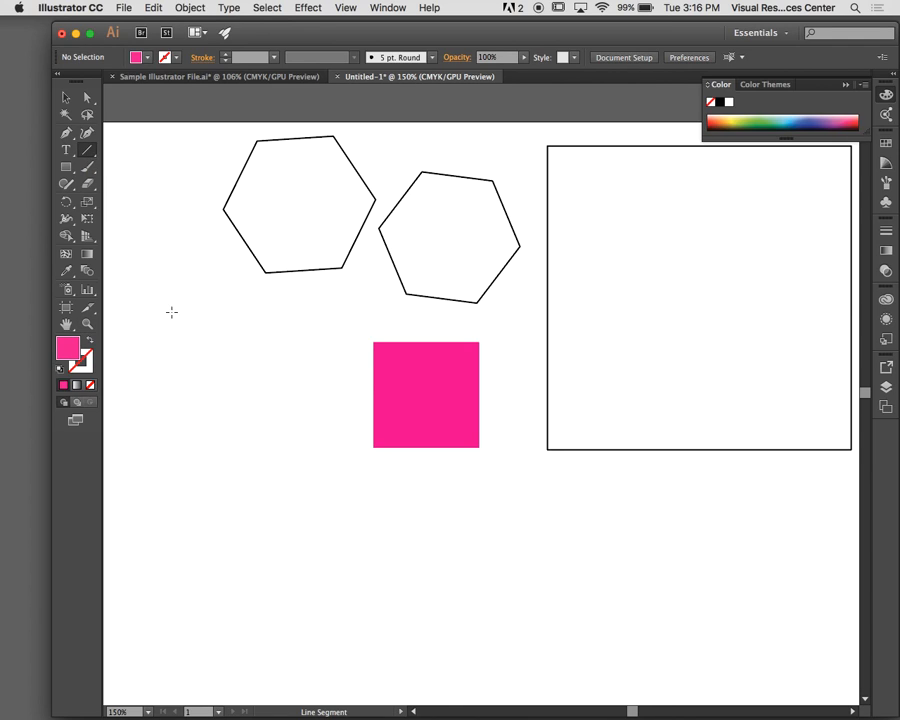
{"action": "left_click_drag", "start_coordinate": [158, 349], "coordinate": [281, 435]}
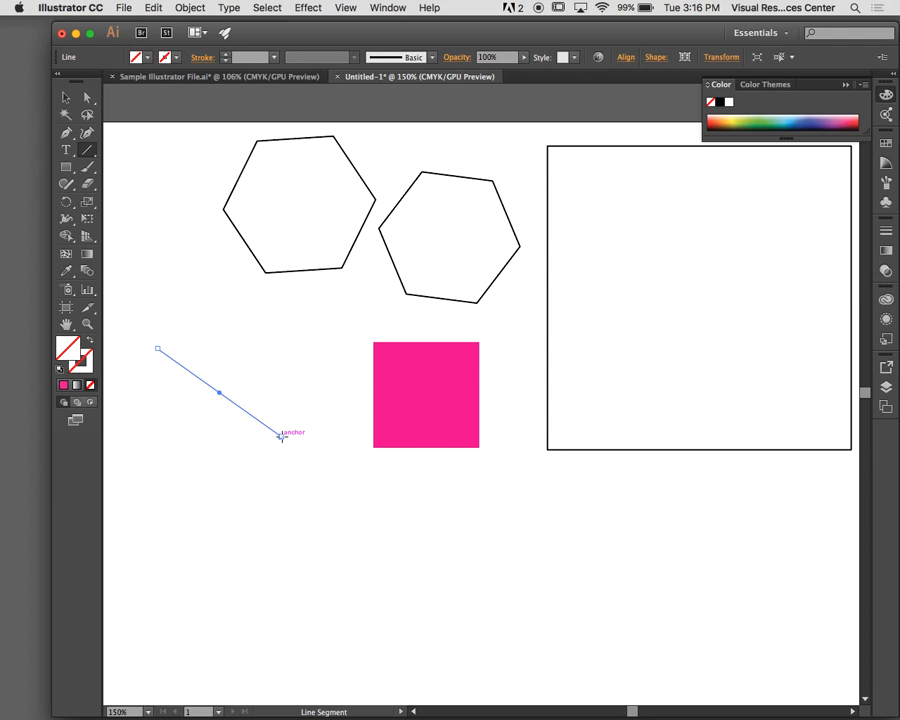
{"action": "left_click", "coordinate": [66, 97]}
{"action": "left_click", "coordinate": [218, 352]}
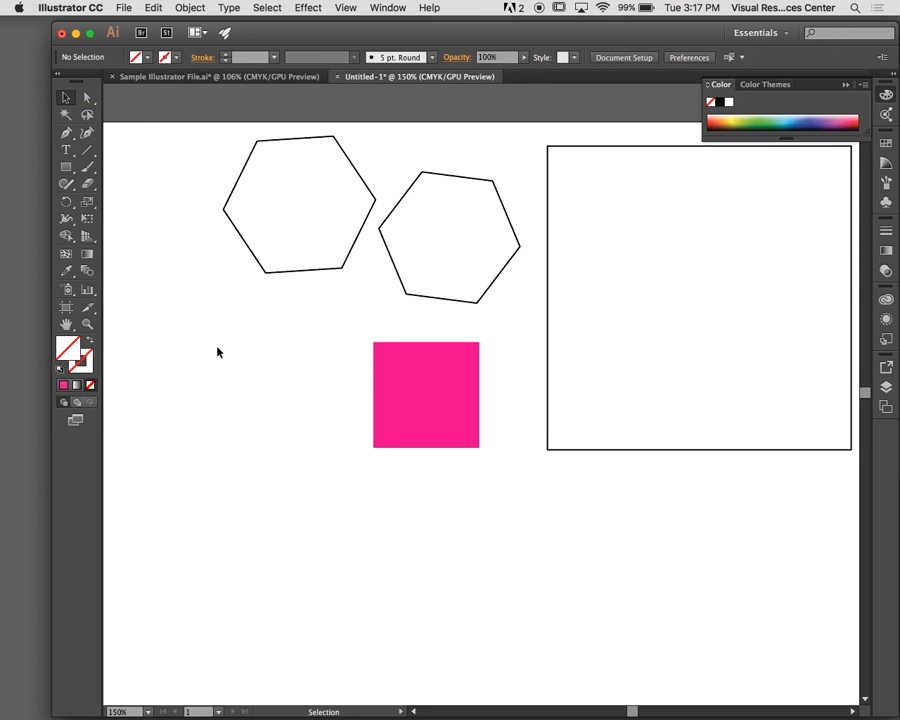
- Select the diagonal line beside the pink square and give it a red stroke
{"action": "left_click_drag", "start_coordinate": [218, 352], "coordinate": [190, 431]}
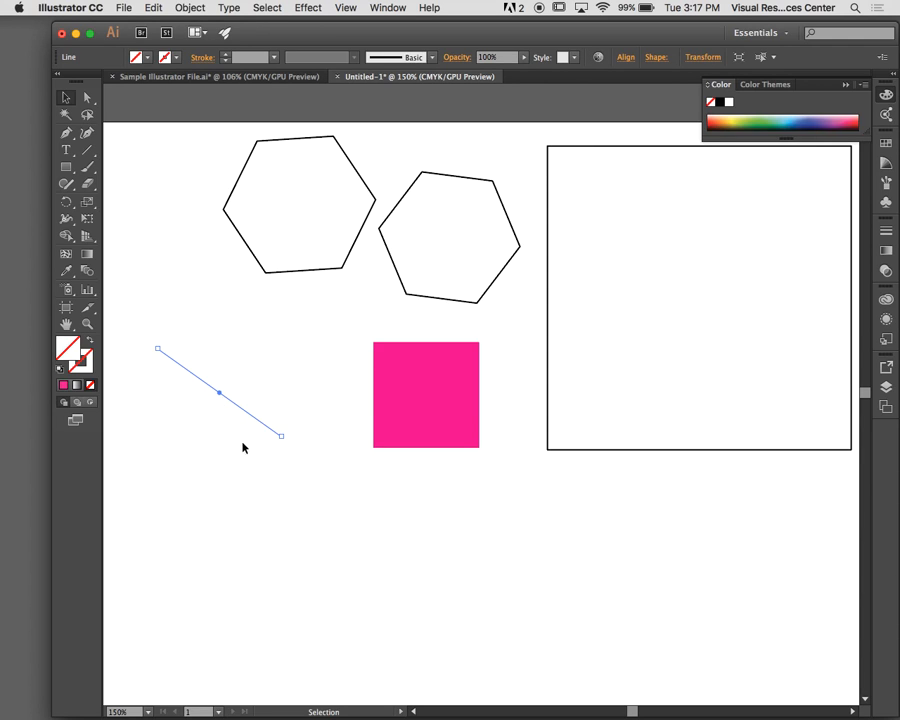
{"action": "left_click", "coordinate": [177, 58]}
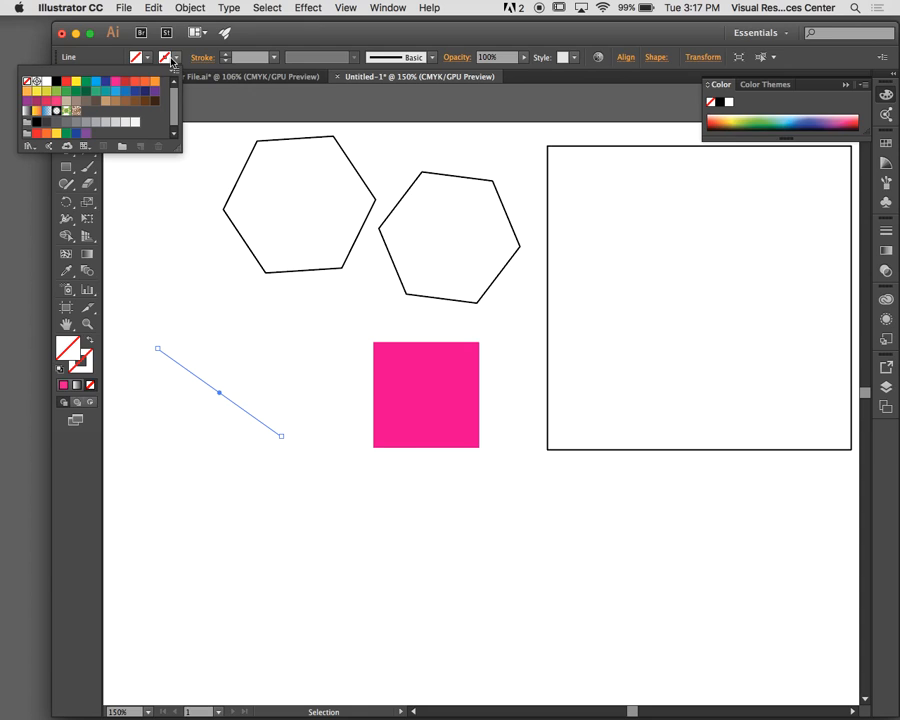
{"action": "left_click", "coordinate": [124, 82]}
{"action": "left_click", "coordinate": [152, 264]}
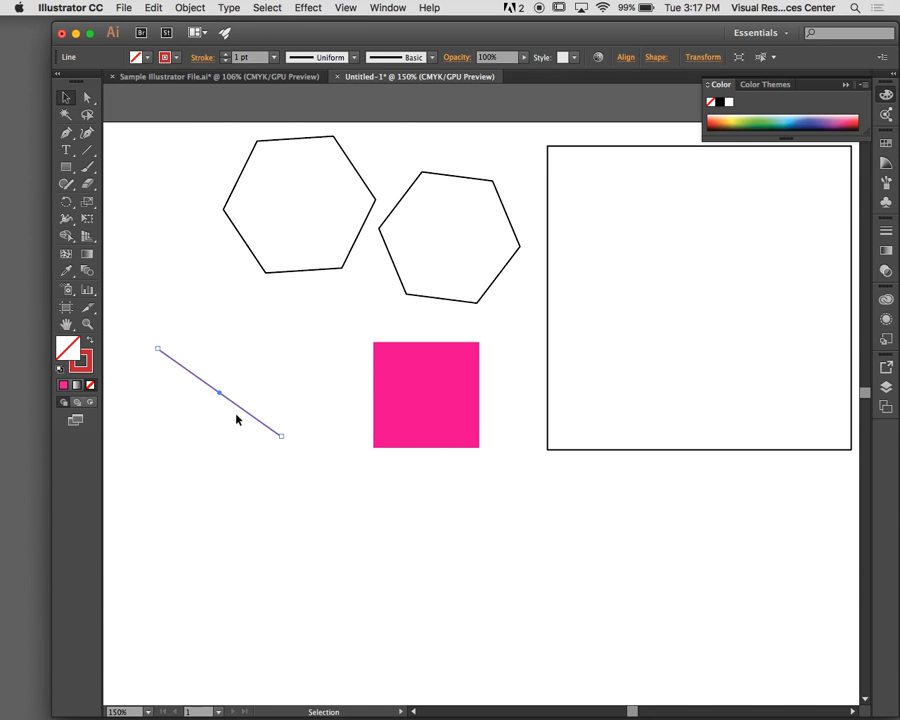
- Draw a shorter diagonal line segment with the Line Segment tool in the empty area below the red line
{"action": "left_click", "coordinate": [87, 149]}
{"action": "left_click_drag", "start_coordinate": [188, 557], "coordinate": [351, 496]}
{"action": "left_click_drag", "start_coordinate": [355, 509], "coordinate": [265, 612]}
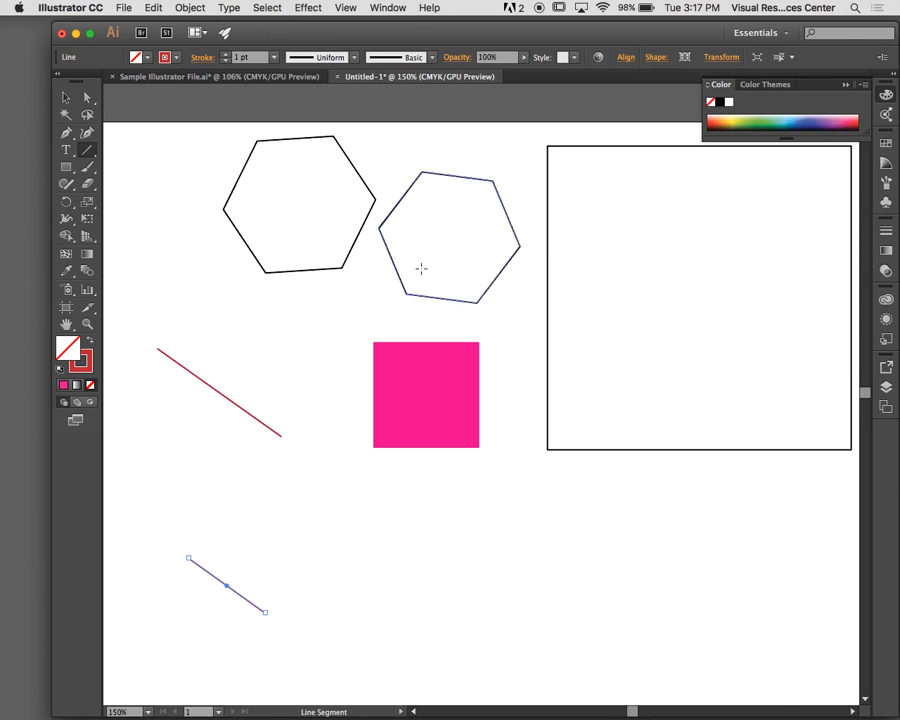
{"action": "left_click", "coordinate": [86, 326]}
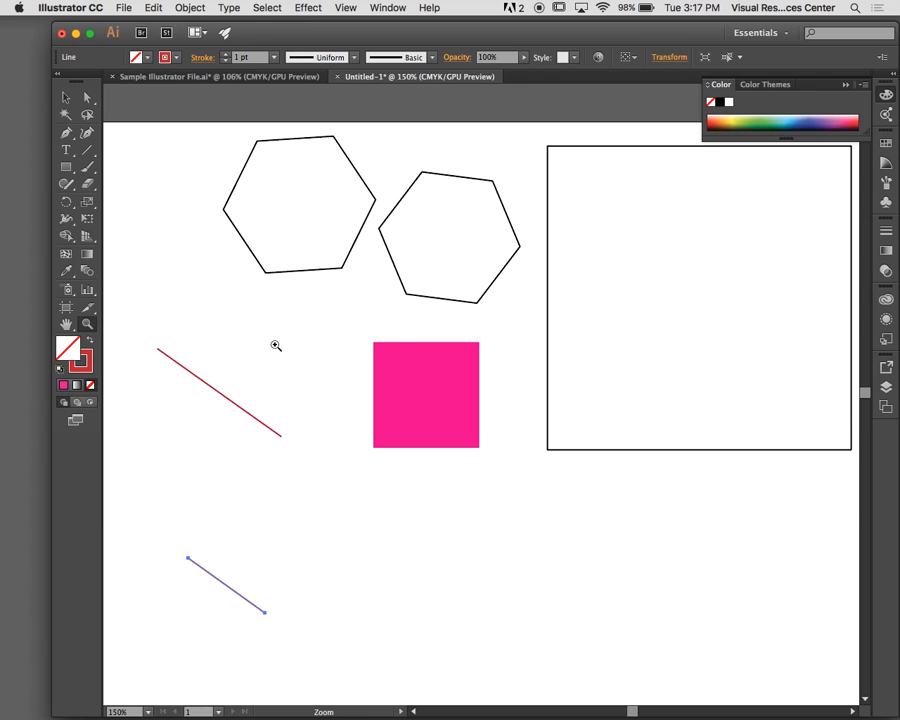
{"action": "right_click", "coordinate": [277, 347]}
{"action": "left_click", "coordinate": [88, 321]}
{"action": "right_click", "coordinate": [467, 504]}
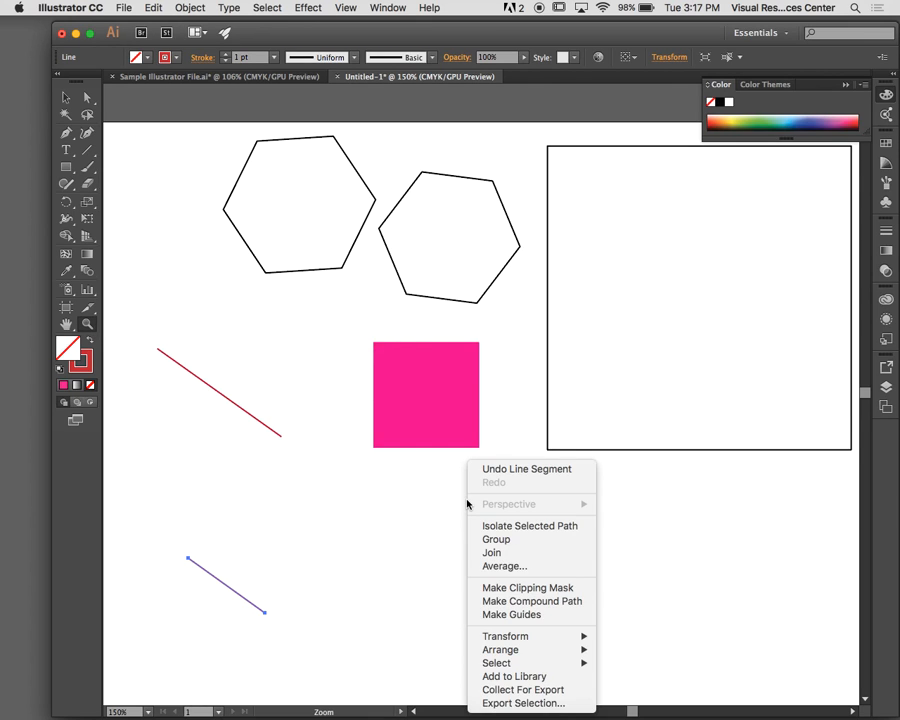
{"action": "left_click", "coordinate": [463, 489]}
{"action": "right_click", "coordinate": [679, 549]}
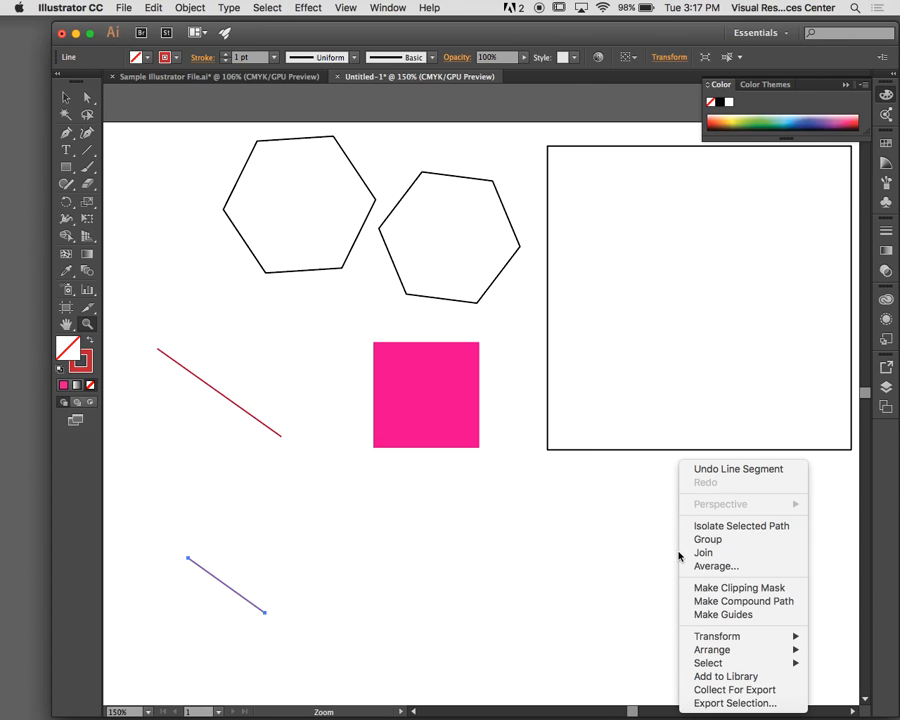
{"action": "left_click", "coordinate": [624, 535]}
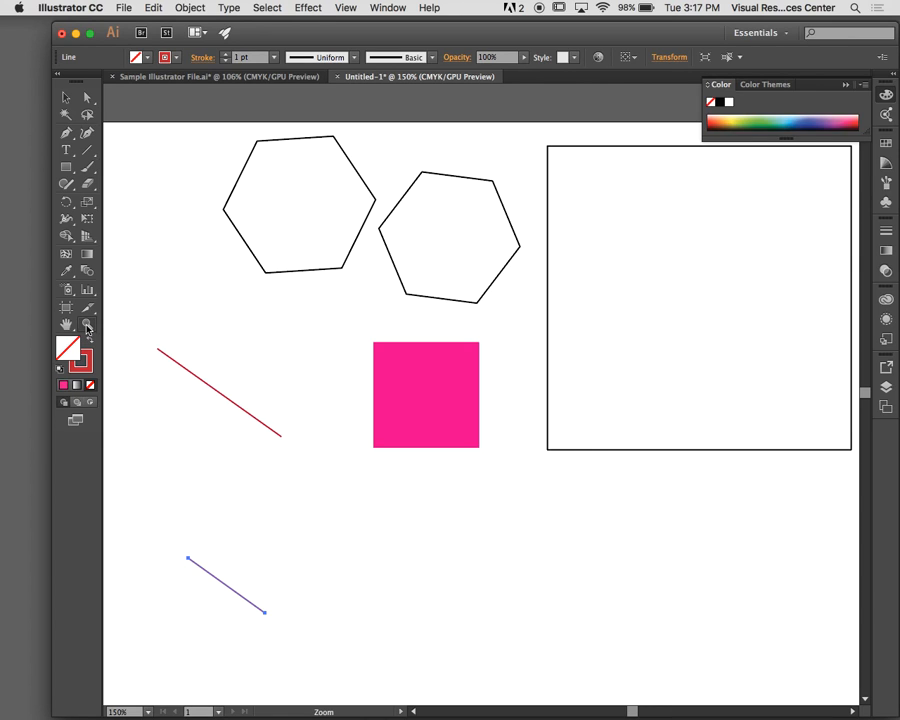
{"action": "right_click", "coordinate": [372, 520]}
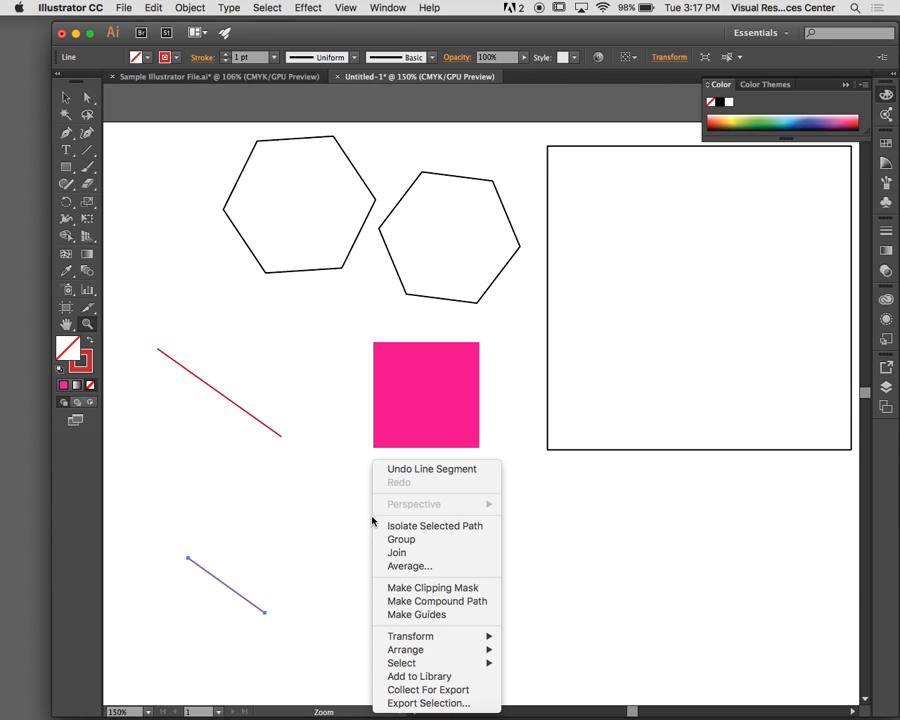
{"action": "left_click", "coordinate": [332, 525]}
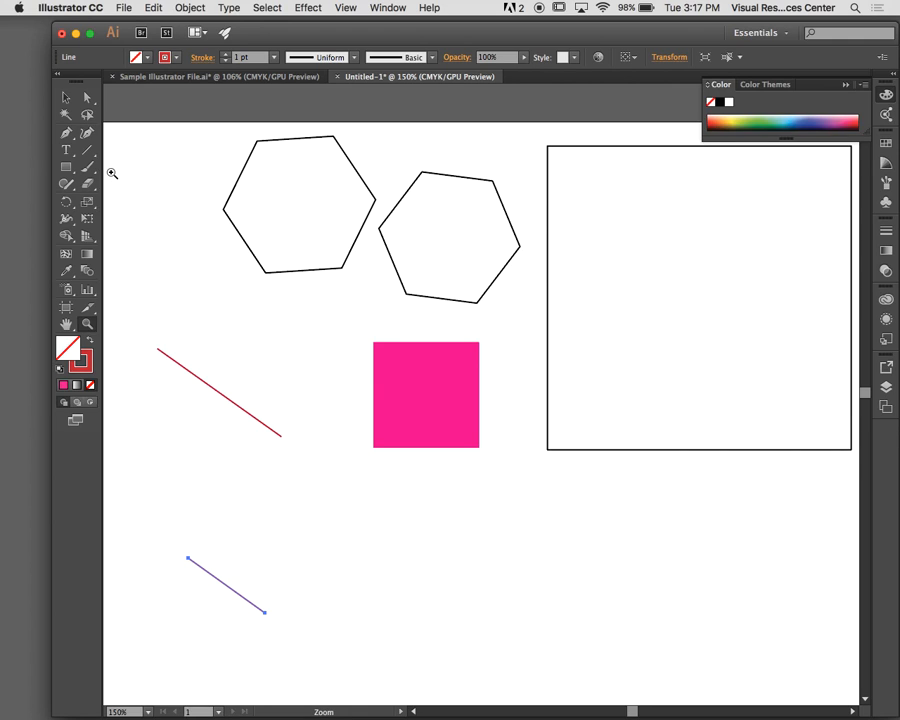
- Draw an open path of three straight segments with the Pen tool just below the pink square
{"action": "left_click", "coordinate": [66, 133]}
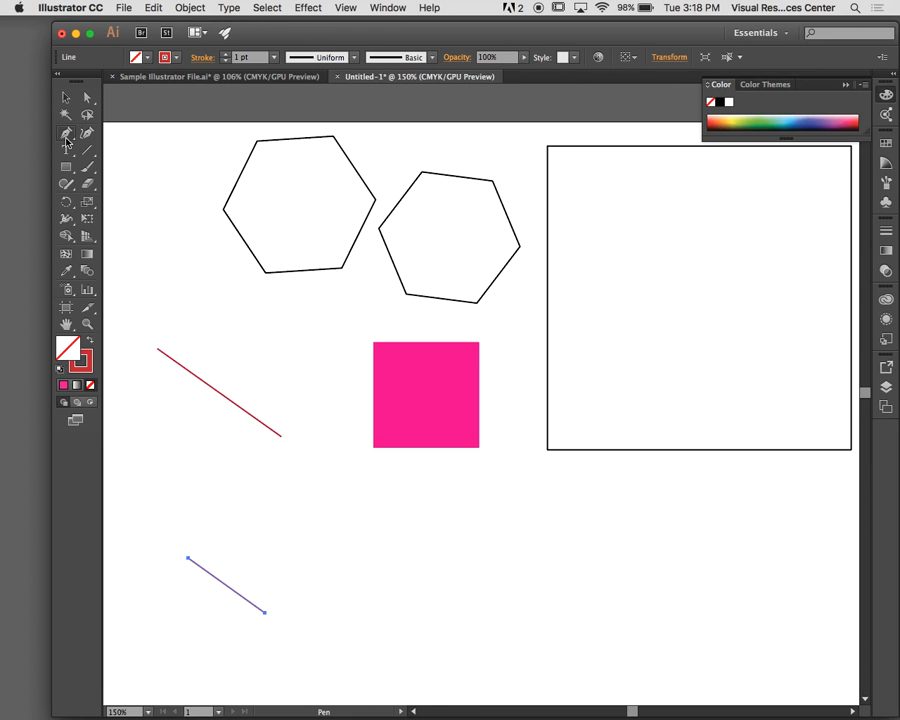
{"action": "left_click", "coordinate": [350, 526]}
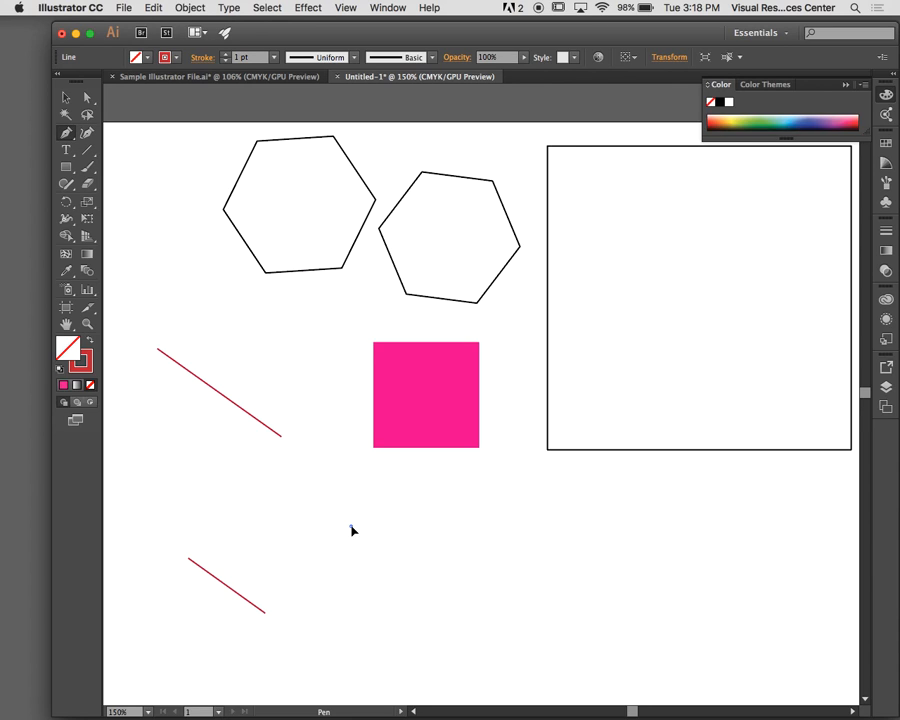
{"action": "left_click", "coordinate": [466, 494]}
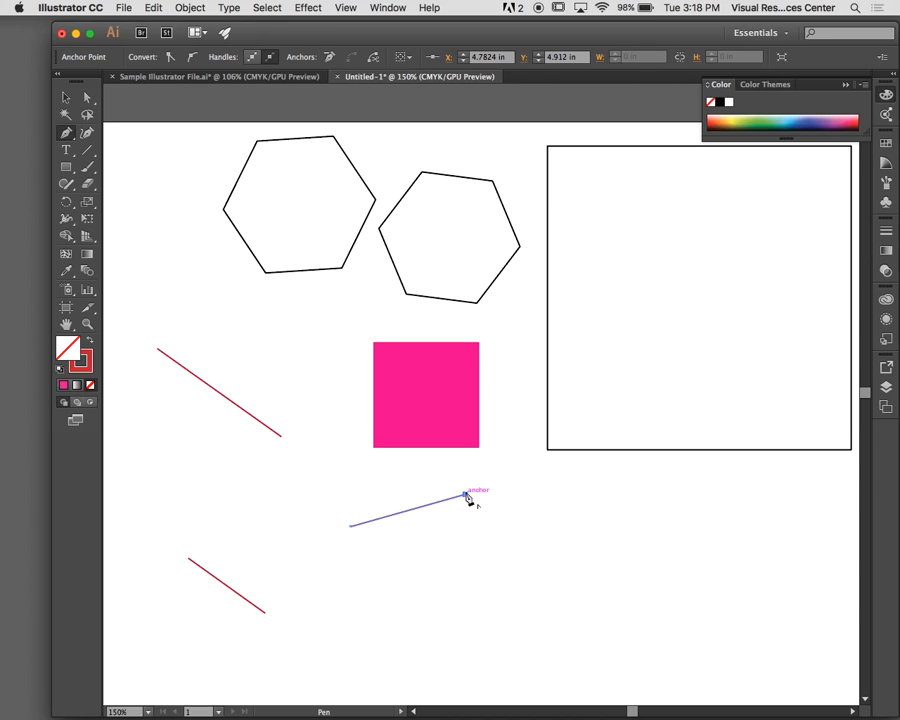
{"action": "left_click", "coordinate": [564, 502]}
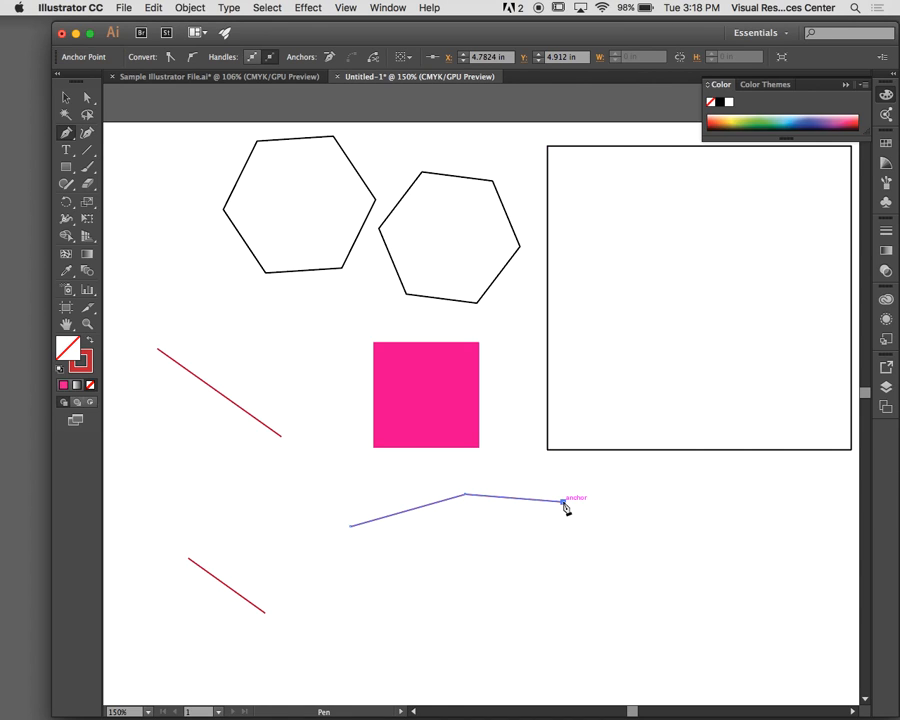
{"action": "left_click", "coordinate": [664, 494]}
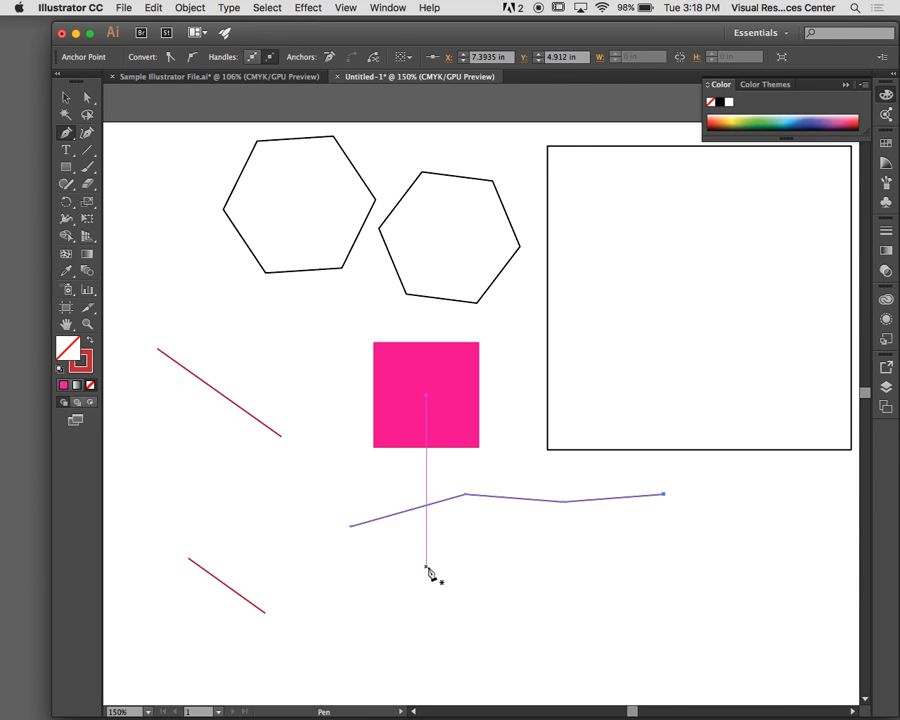
- Draw a wavy open path with curved segments using the Pen tool below the straight-segment path, and end it
{"action": "left_click", "coordinate": [364, 593]}
{"action": "left_click", "coordinate": [455, 559]}
{"action": "left_click_drag", "start_coordinate": [456, 561], "coordinate": [501, 577]}
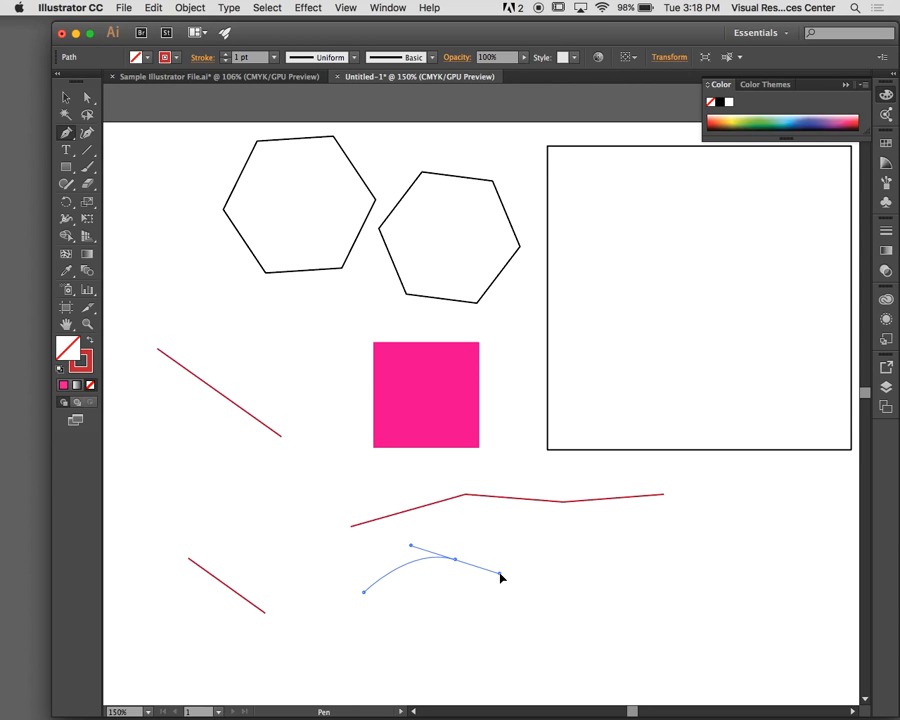
{"action": "left_click_drag", "start_coordinate": [501, 577], "coordinate": [752, 580]}
{"action": "key", "text": "Escape"}
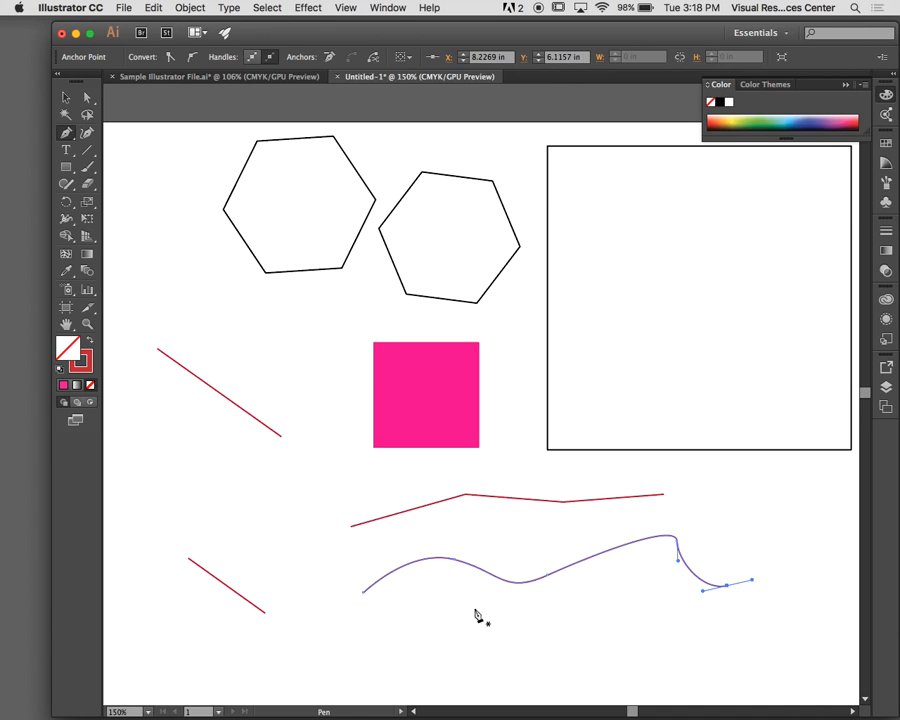
- Directly select the first crest of the wavy path and lengthen its direction handle slightly
{"action": "left_click", "coordinate": [86, 99]}
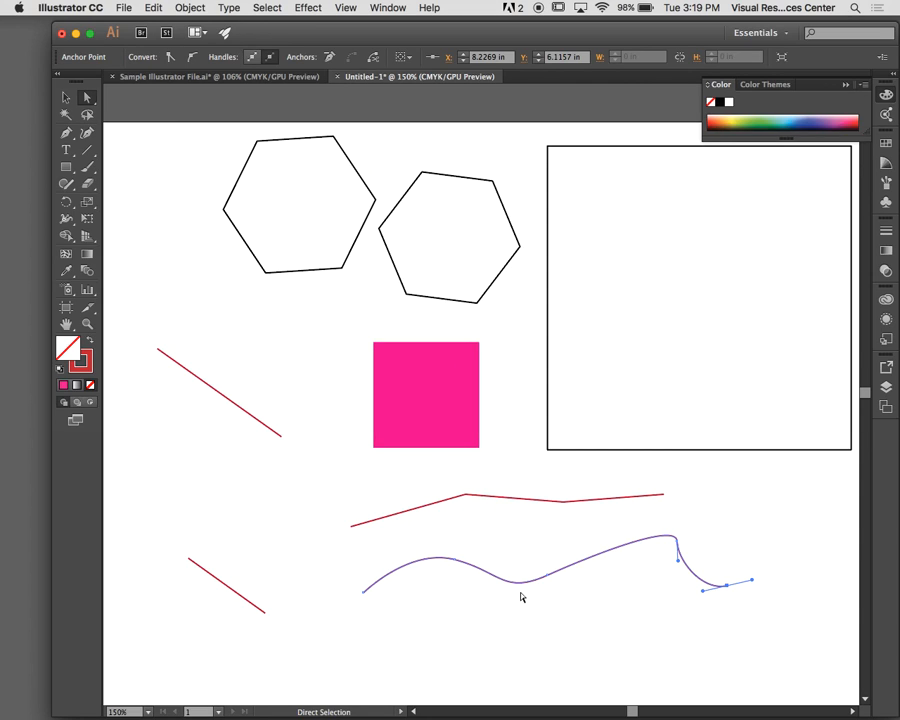
{"action": "left_click", "coordinate": [450, 563]}
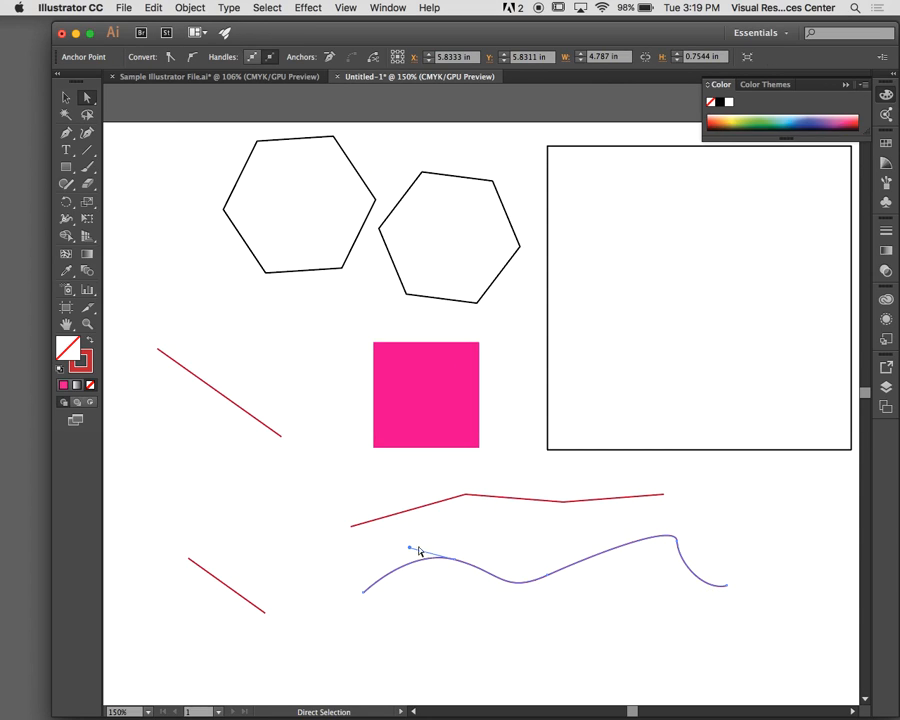
{"action": "mouse_move", "coordinate": [408, 550]}
{"action": "left_mouse_down"}
{"action": "mouse_move", "coordinate": [382, 566]}
{"action": "mouse_move", "coordinate": [307, 562]}
{"action": "mouse_move", "coordinate": [404, 548]}
{"action": "mouse_move", "coordinate": [423, 559]}
{"action": "mouse_move", "coordinate": [404, 563]}
{"action": "mouse_move", "coordinate": [399, 549]}
{"action": "left_mouse_up"}
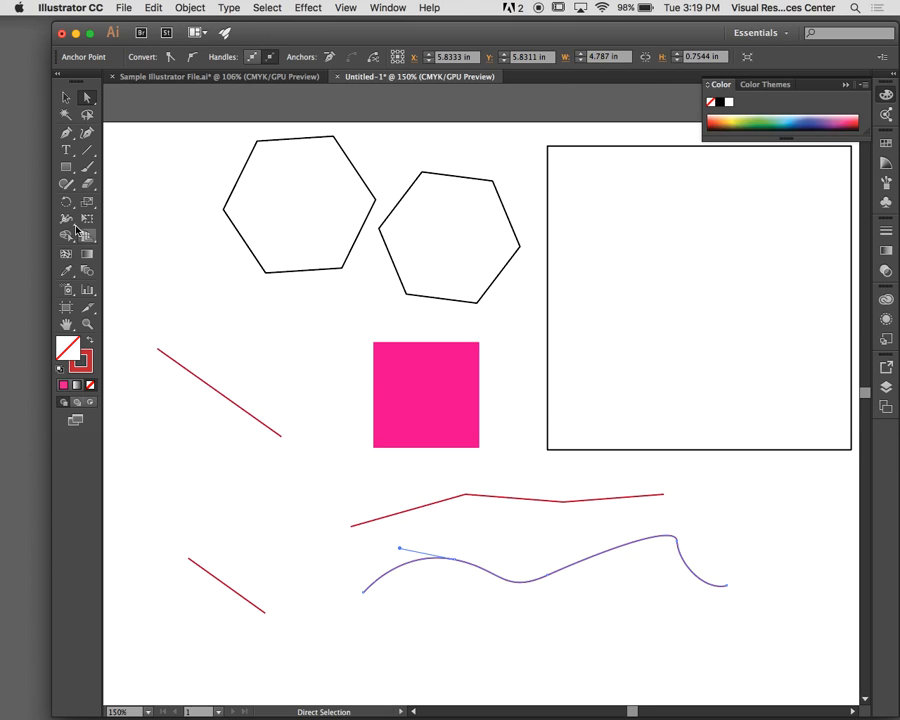
- Draw a long S-shaped path with the Curvature tool from below the wavy path up into the large square, and end it
{"action": "left_click", "coordinate": [89, 137]}
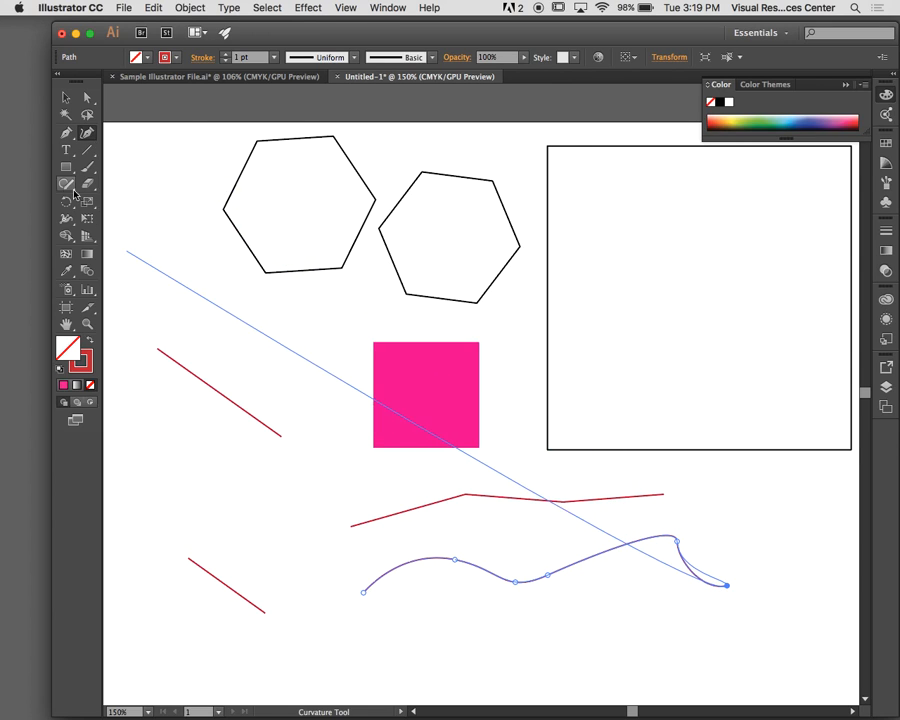
{"action": "key", "text": "Escape"}
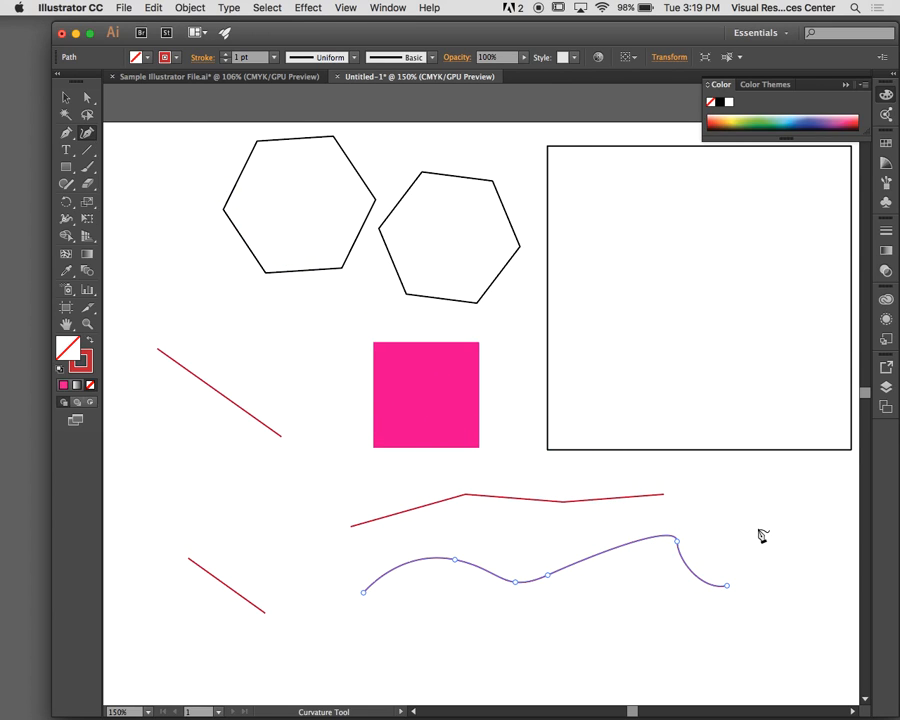
{"action": "left_click", "coordinate": [448, 650]}
{"action": "left_click_drag", "start_coordinate": [553, 619], "coordinate": [594, 624]}
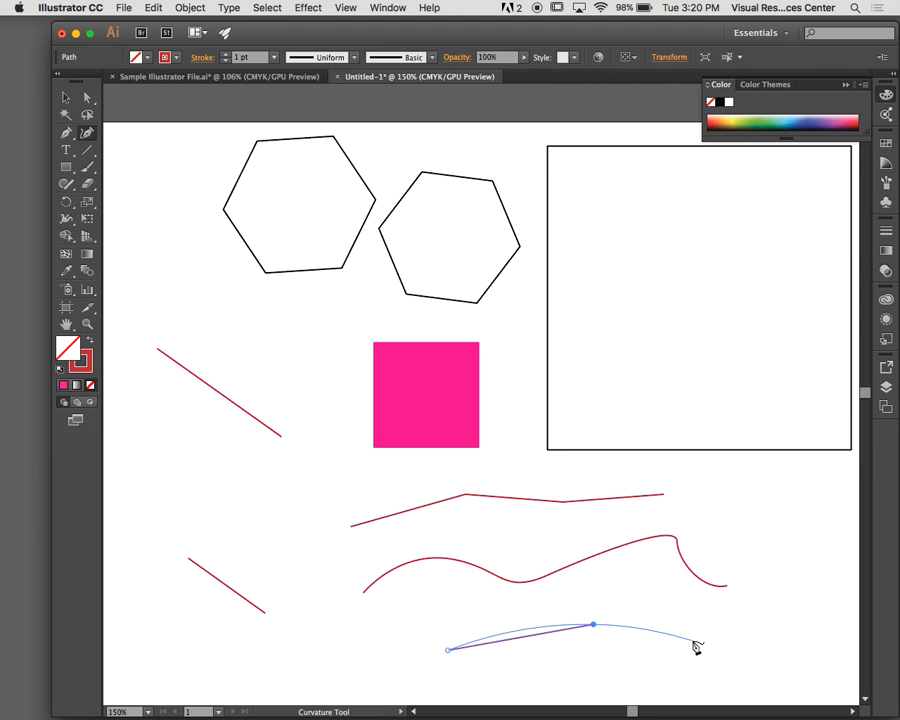
{"action": "left_click", "coordinate": [709, 654]}
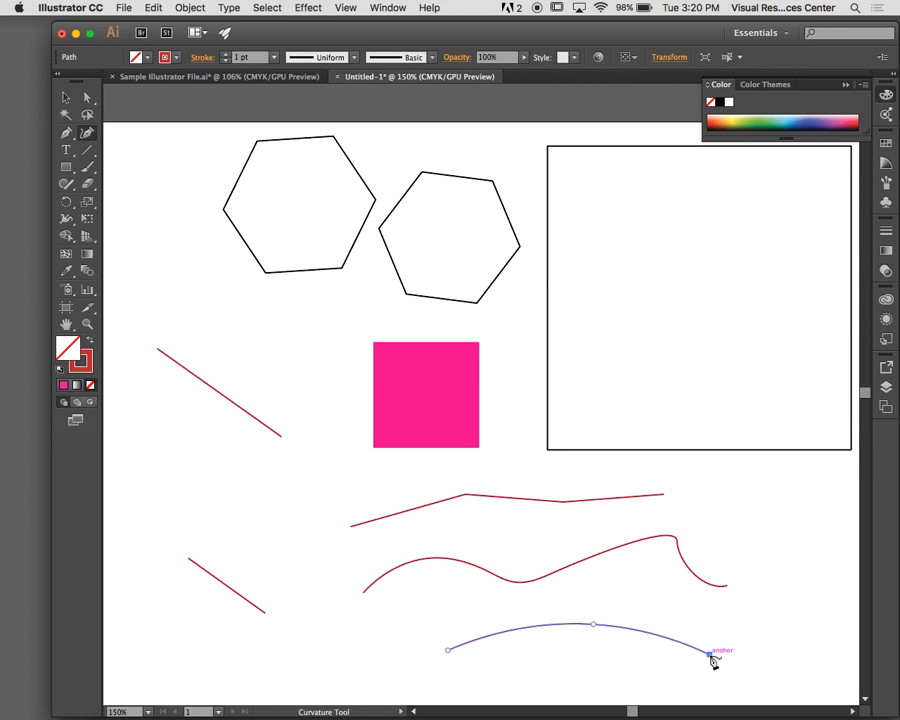
{"action": "left_click", "coordinate": [787, 638]}
{"action": "left_click", "coordinate": [785, 557]}
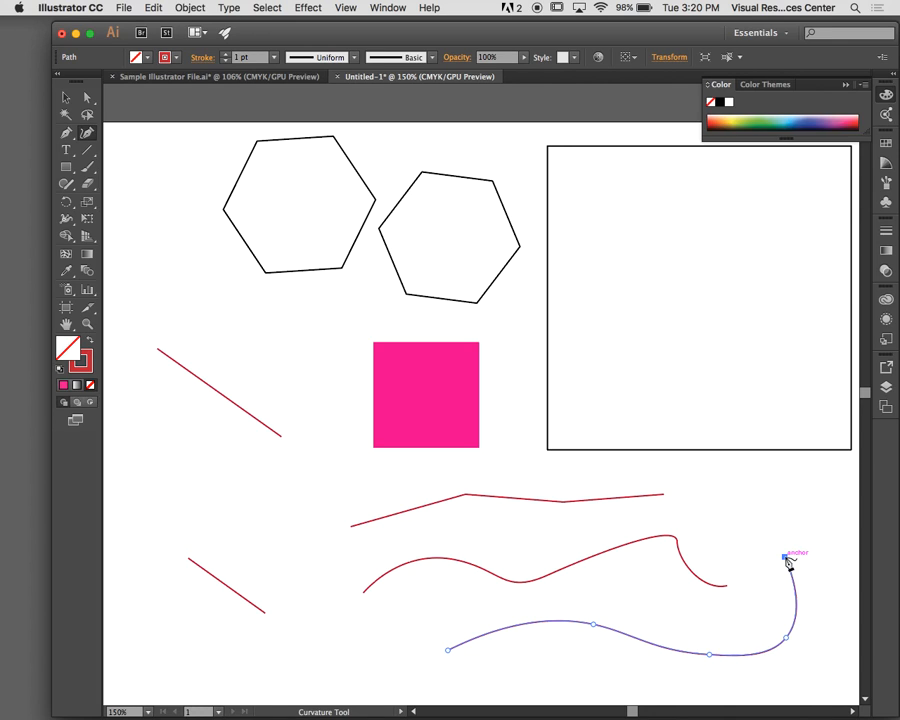
{"action": "left_click", "coordinate": [697, 426]}
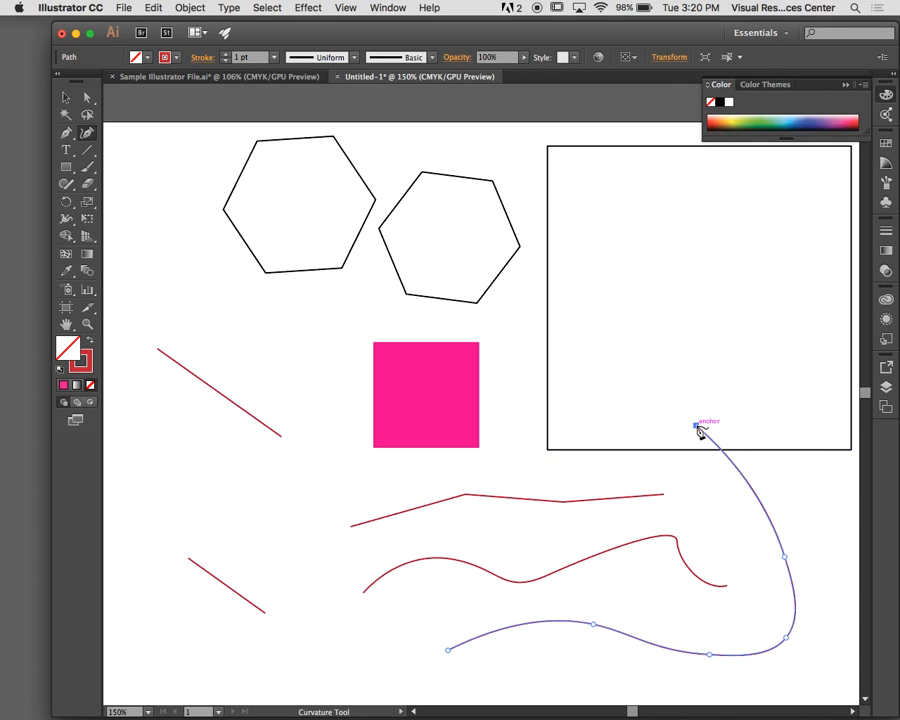
{"action": "left_click", "coordinate": [659, 252]}
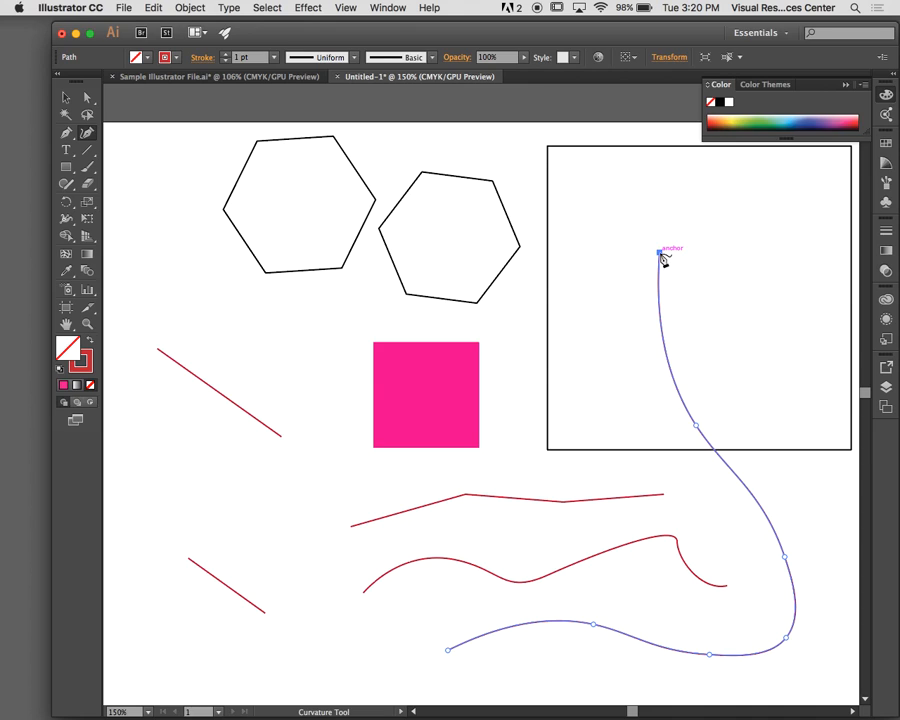
{"action": "left_click", "coordinate": [719, 219]}
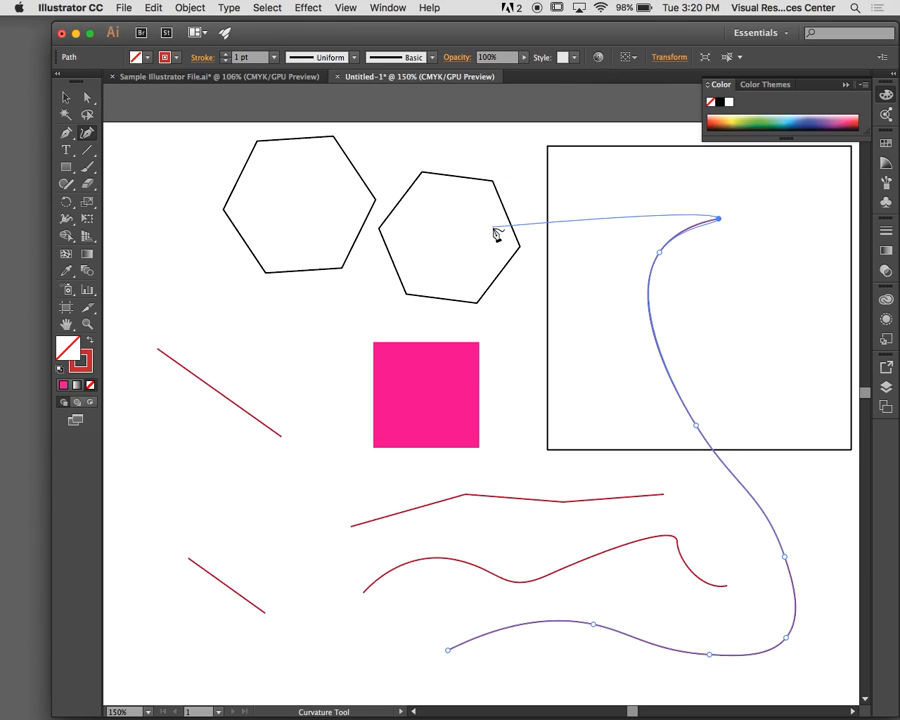
{"action": "key", "text": "Escape"}
- Narrow the S-shaped path from its left side, extend the direction handle of its upper anchor to reshape the bend, and deselect it
{"action": "left_click", "coordinate": [66, 100]}
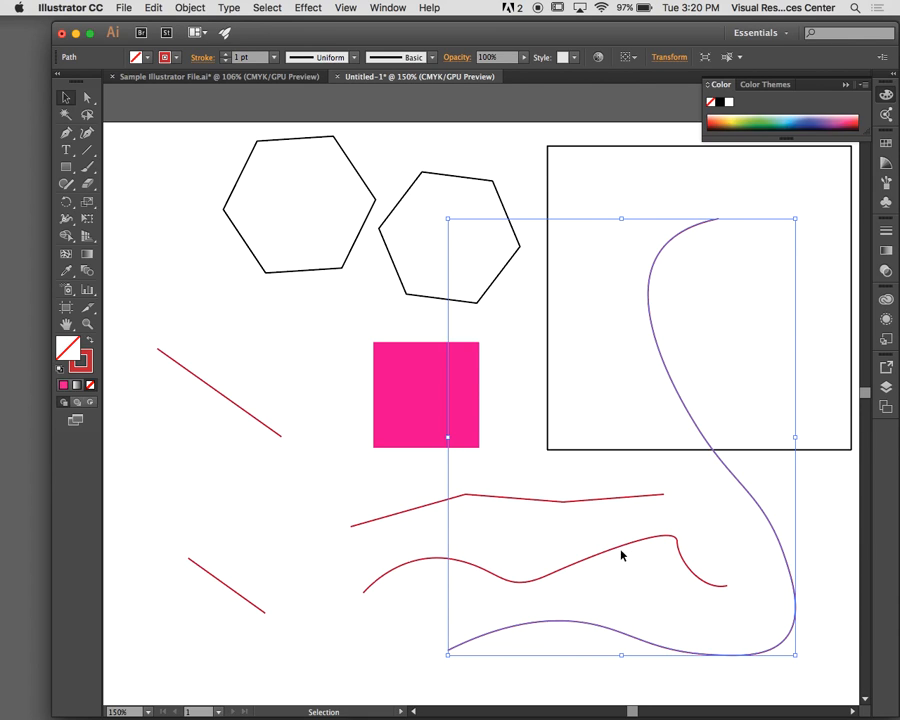
{"action": "left_click_drag", "start_coordinate": [450, 436], "coordinate": [586, 435]}
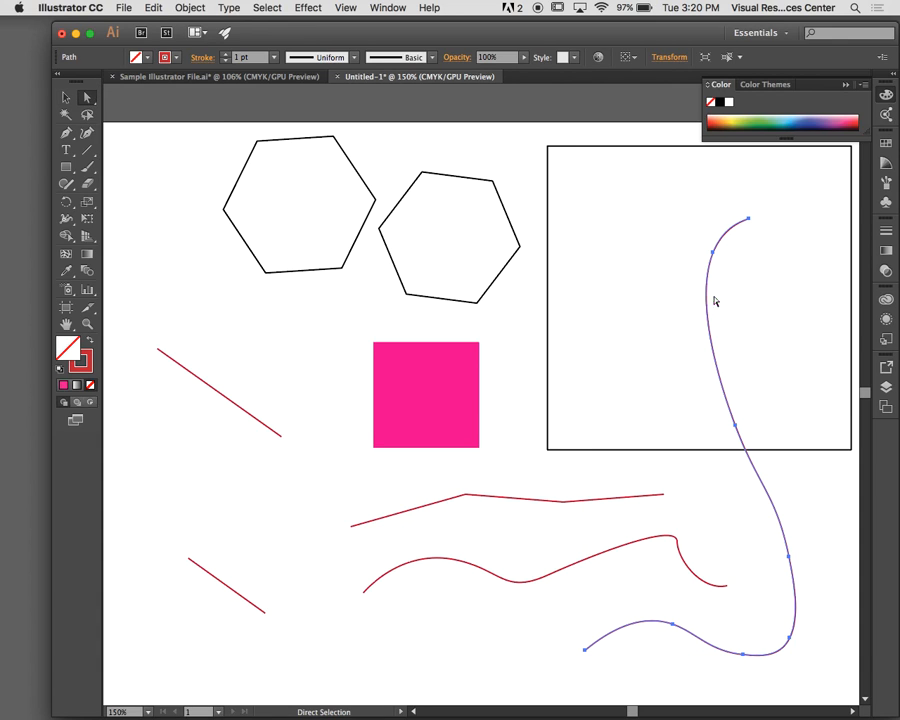
{"action": "left_click", "coordinate": [713, 253]}
{"action": "left_click_drag", "start_coordinate": [691, 305], "coordinate": [649, 390]}
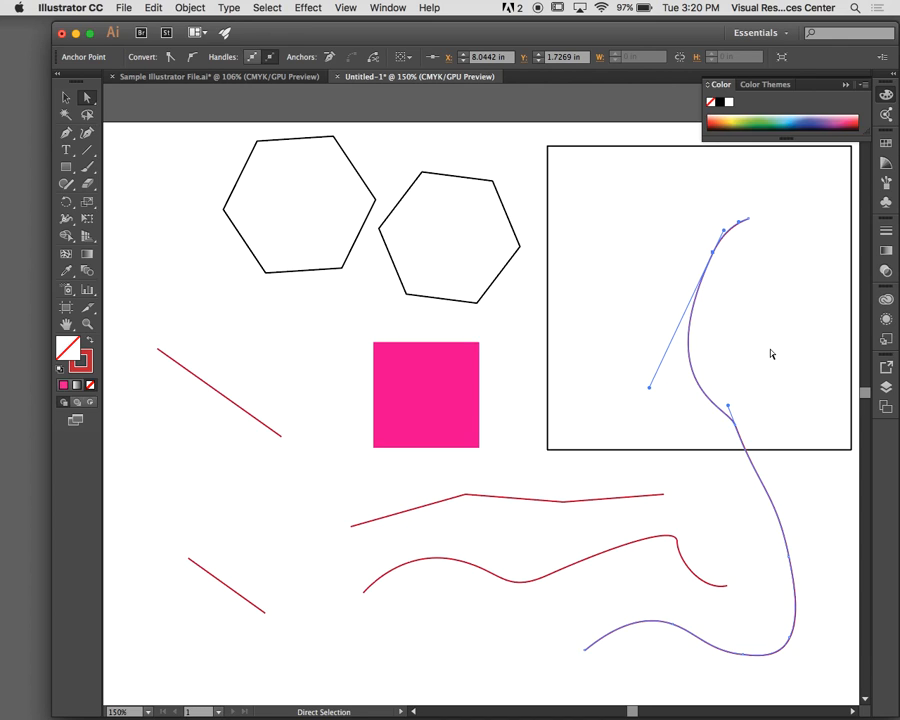
{"action": "left_click", "coordinate": [771, 355]}
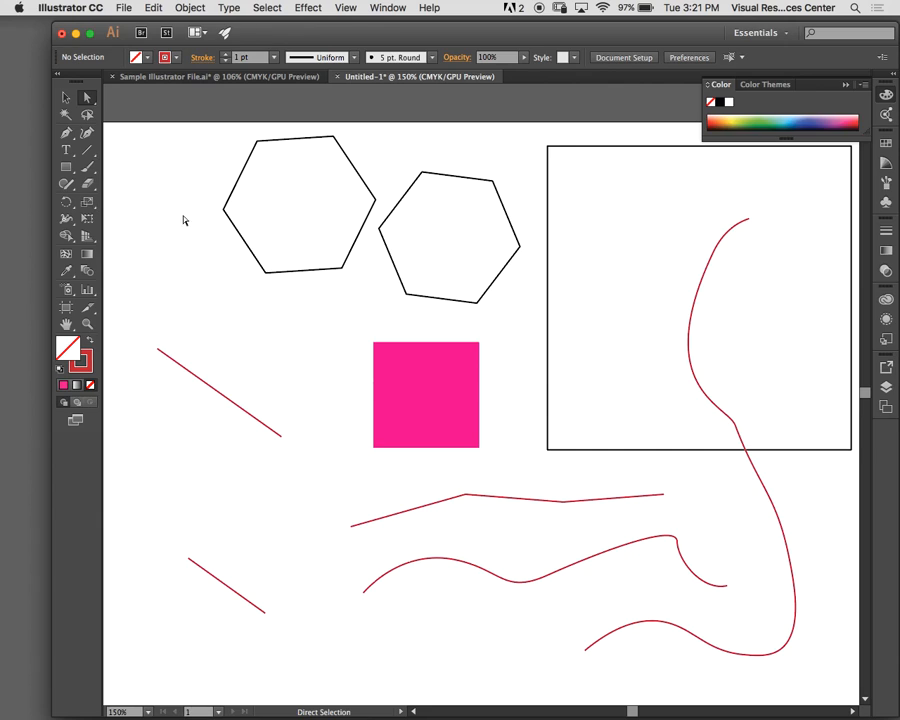
- Paint two wavy strokes with the Paintbrush and the 5 pt. Oval brush, one below the left hexagon and one down inside the large square
{"action": "left_click", "coordinate": [90, 169]}
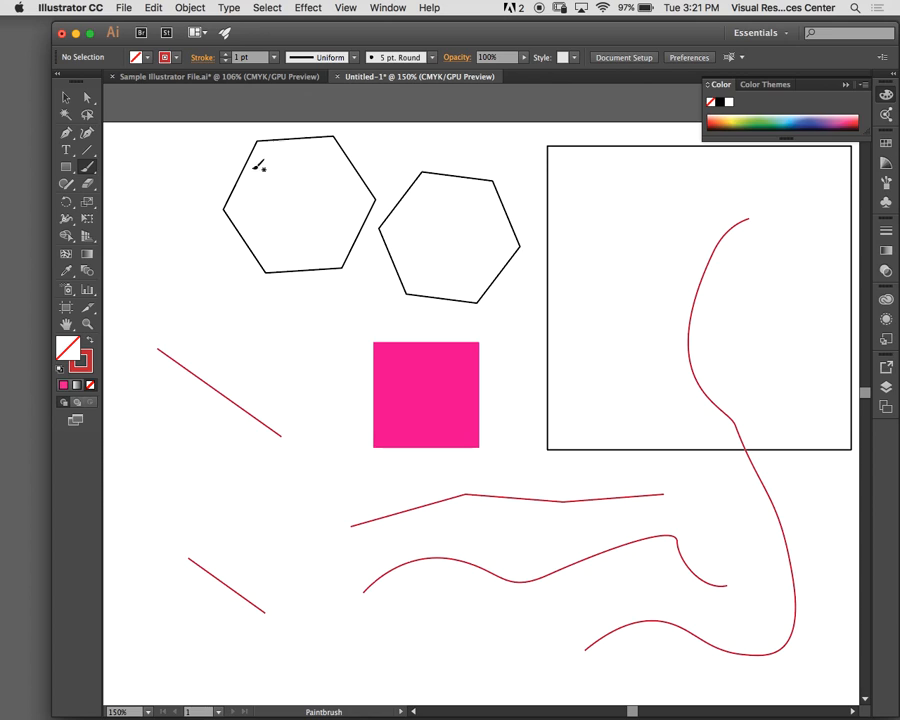
{"action": "left_click", "coordinate": [277, 57]}
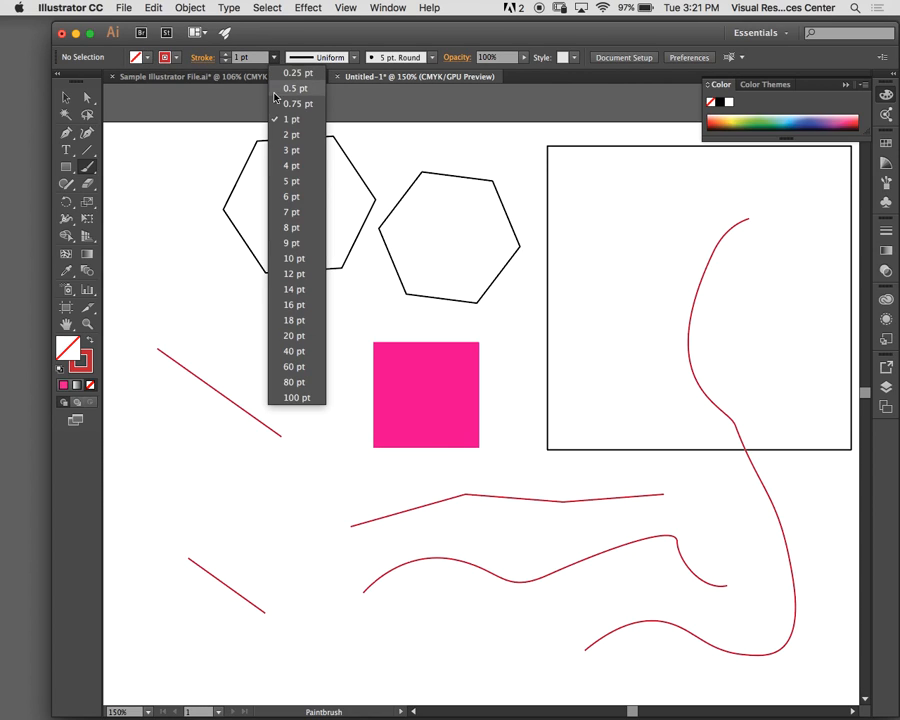
{"action": "left_click", "coordinate": [290, 162]}
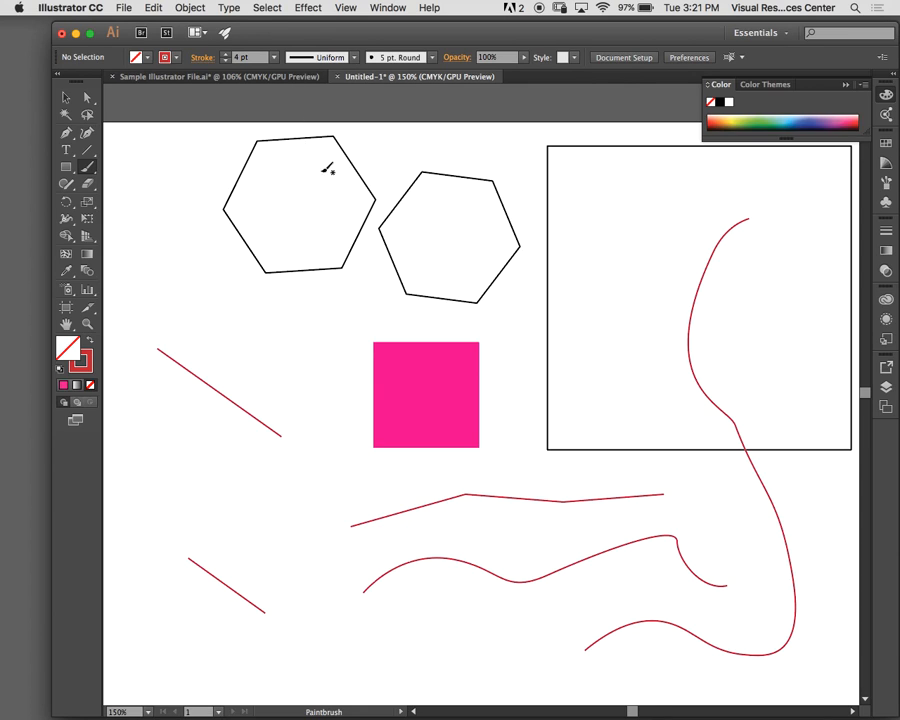
{"action": "left_click", "coordinate": [436, 59]}
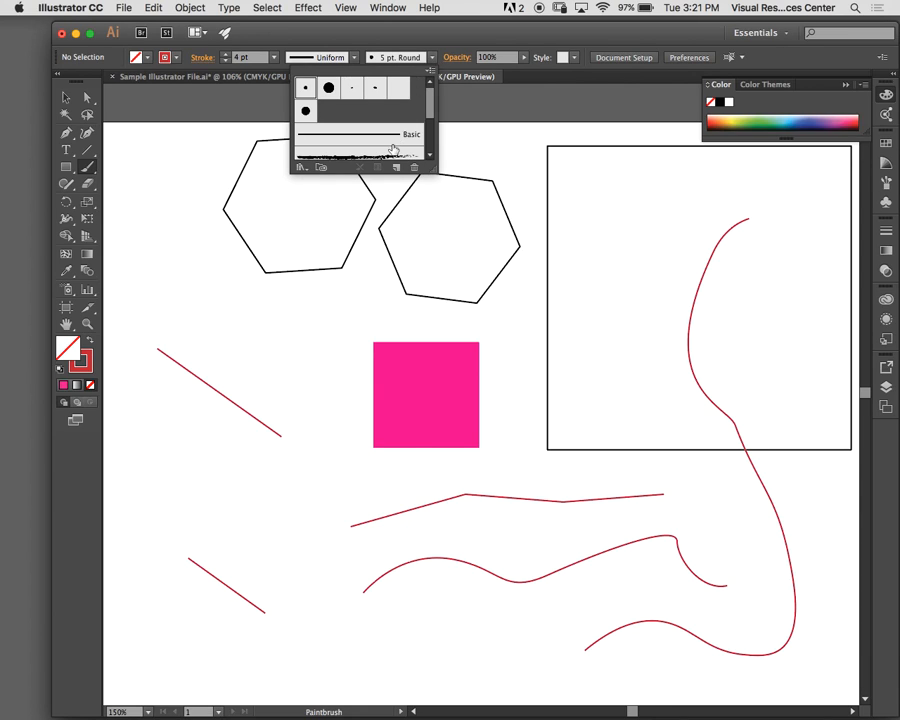
{"action": "left_click", "coordinate": [375, 87]}
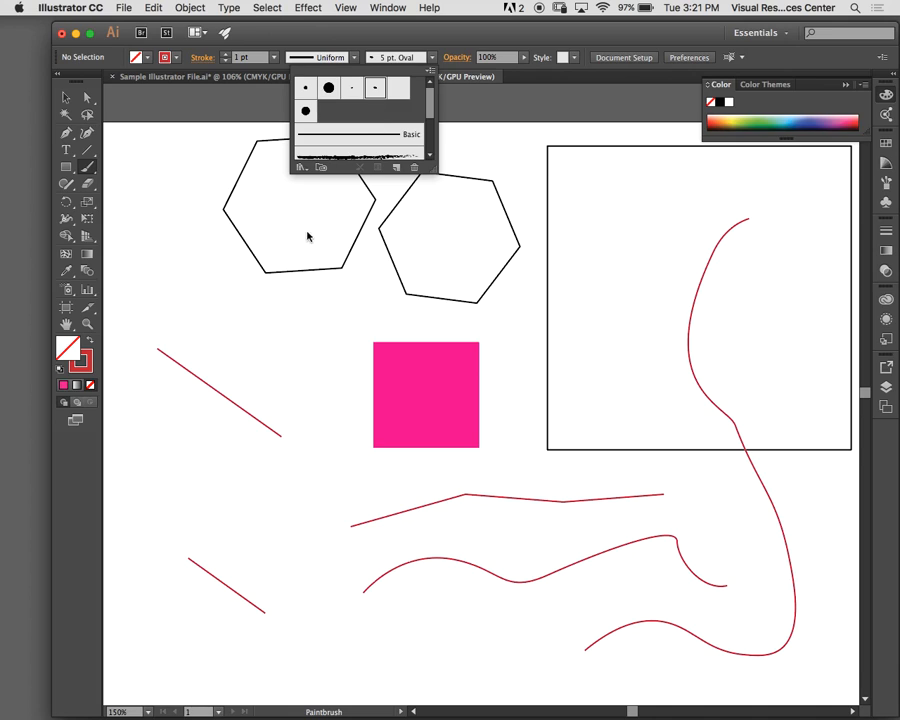
{"action": "mouse_move", "coordinate": [166, 312]}
{"action": "left_mouse_down"}
{"action": "mouse_move", "coordinate": [200, 322]}
{"action": "mouse_move", "coordinate": [226, 316]}
{"action": "mouse_move", "coordinate": [259, 336]}
{"action": "mouse_move", "coordinate": [323, 302]}
{"action": "mouse_move", "coordinate": [380, 313]}
{"action": "left_mouse_up"}
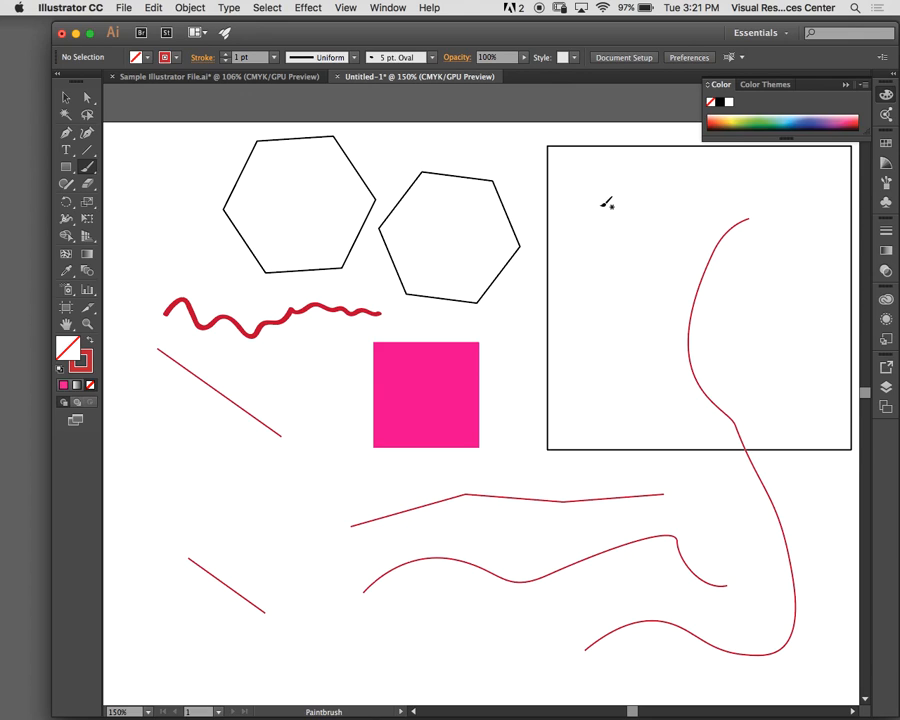
{"action": "mouse_move", "coordinate": [581, 218]}
{"action": "left_mouse_down"}
{"action": "mouse_move", "coordinate": [601, 241]}
{"action": "mouse_move", "coordinate": [600, 322]}
{"action": "mouse_move", "coordinate": [622, 358]}
{"action": "left_mouse_up"}
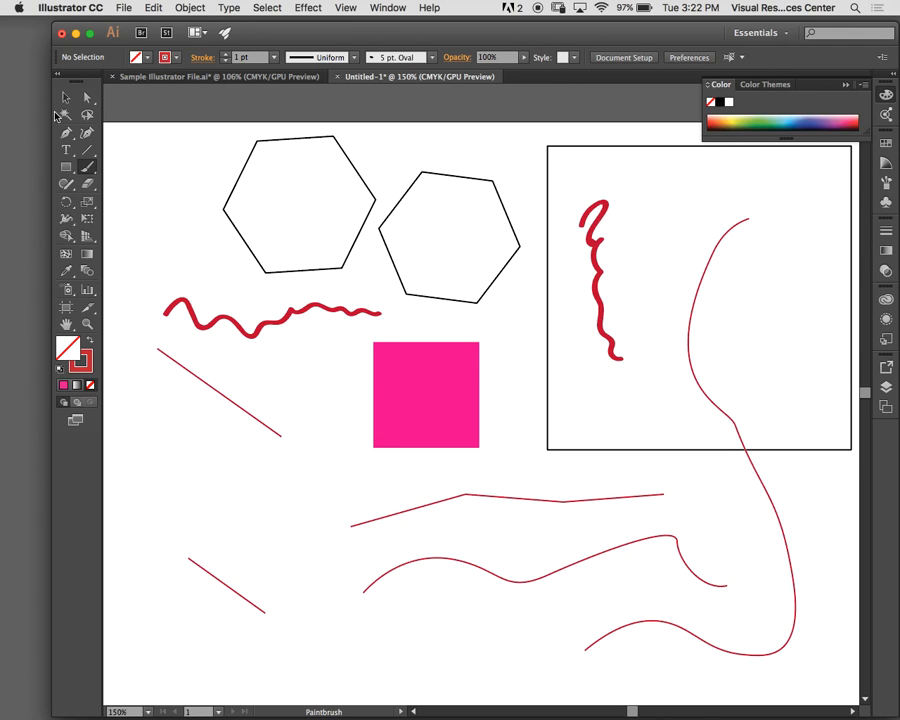
- Select the vertical brush stroke inside the large square and make its stroke colour the active attribute
{"action": "key", "text": "a"}
{"action": "left_click", "coordinate": [596, 283]}
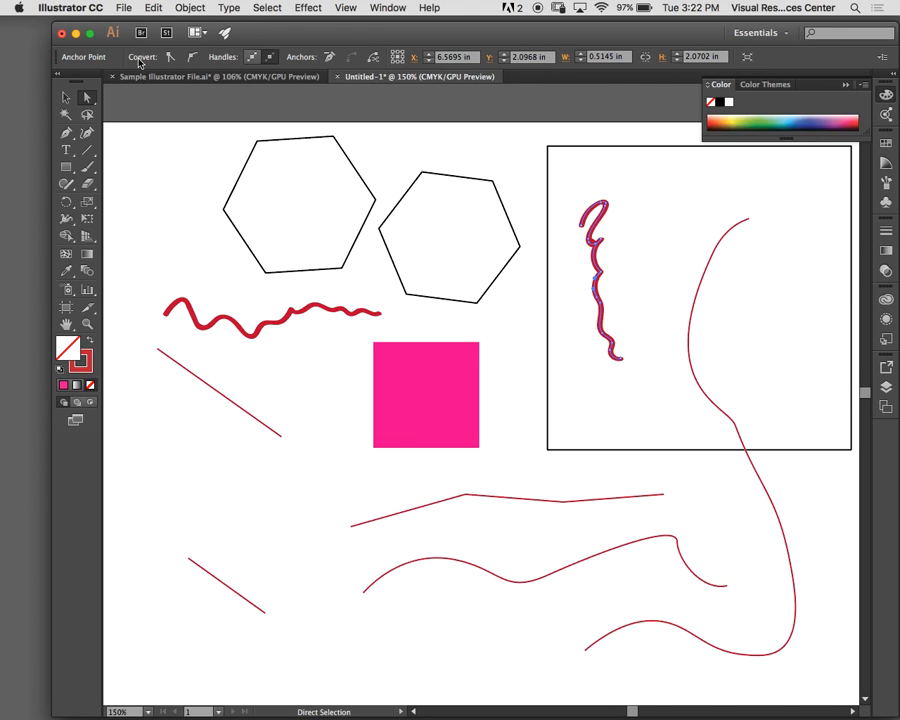
{"action": "left_click", "coordinate": [89, 359]}
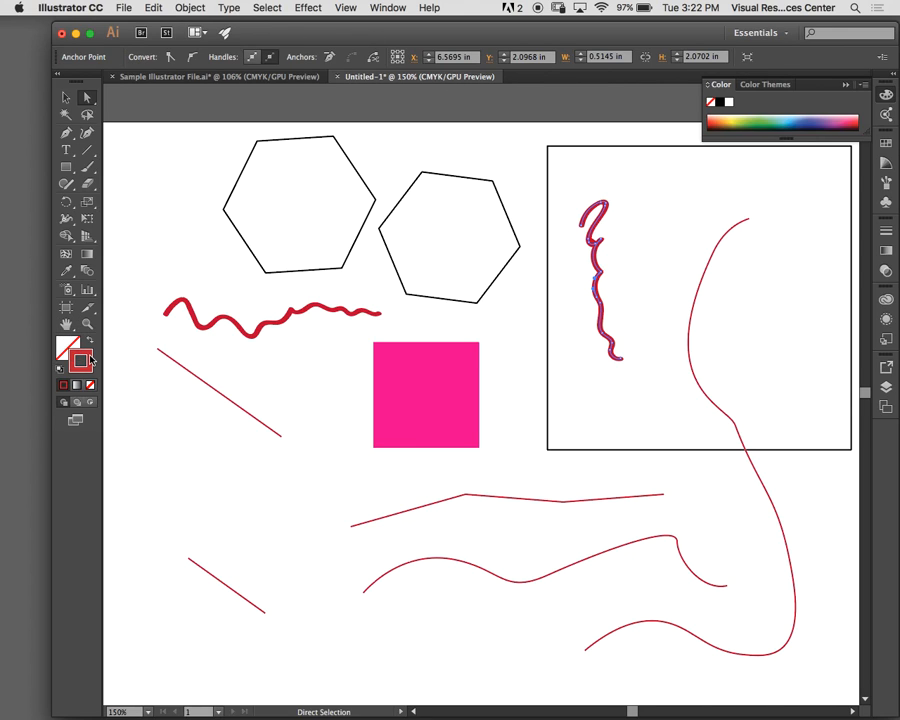
{"action": "left_click", "coordinate": [66, 97]}
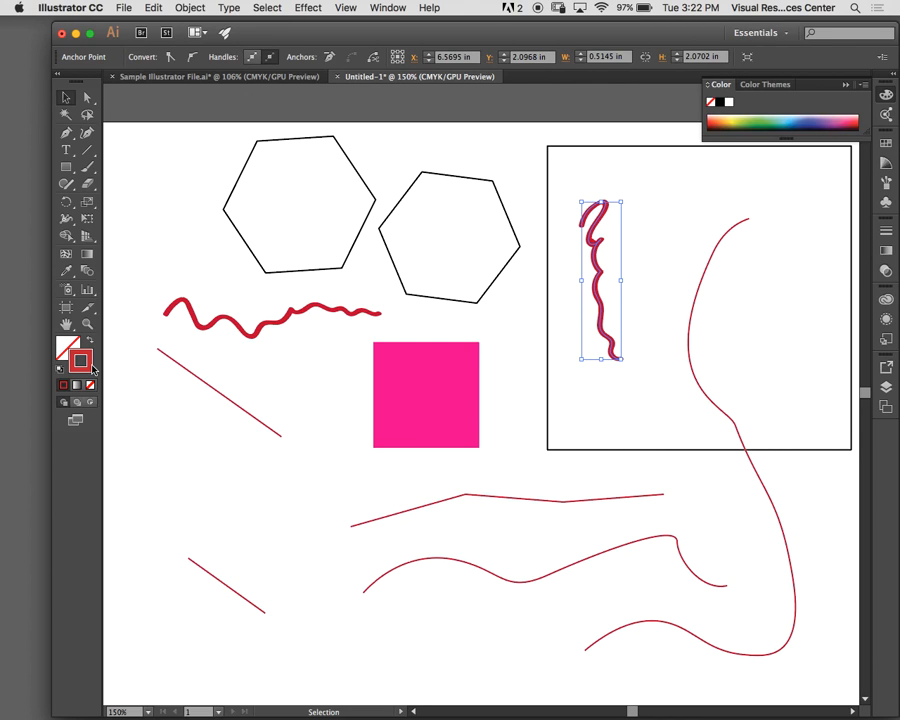
{"action": "left_click", "coordinate": [88, 168]}
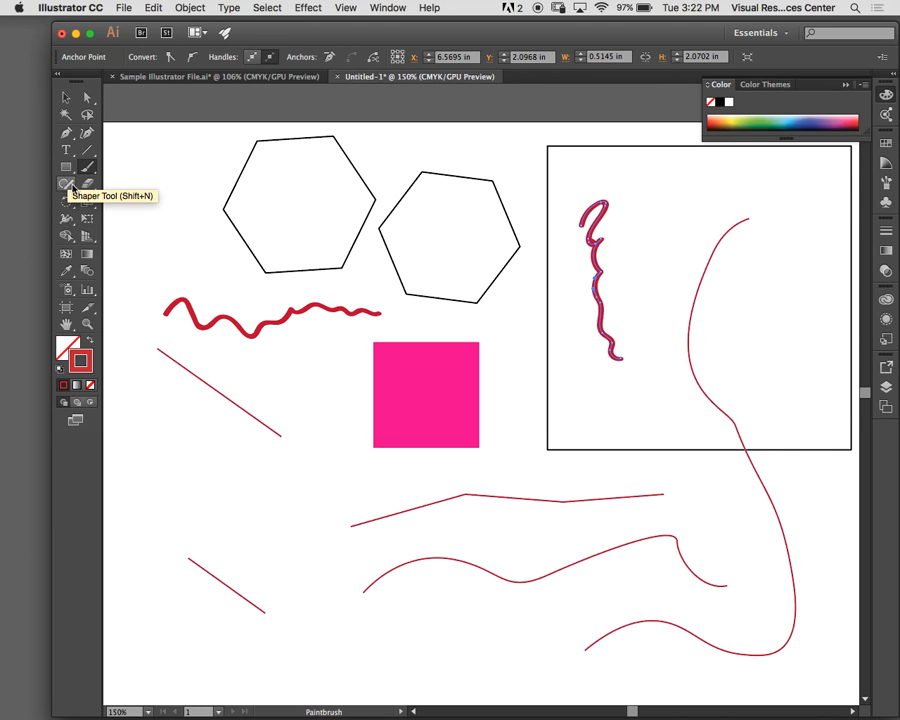
- Draw a wavy freehand path across the left hexagon with the Pencil tool, and undo a second jagged path above the right hexagon
{"action": "left_click", "coordinate": [66, 184]}
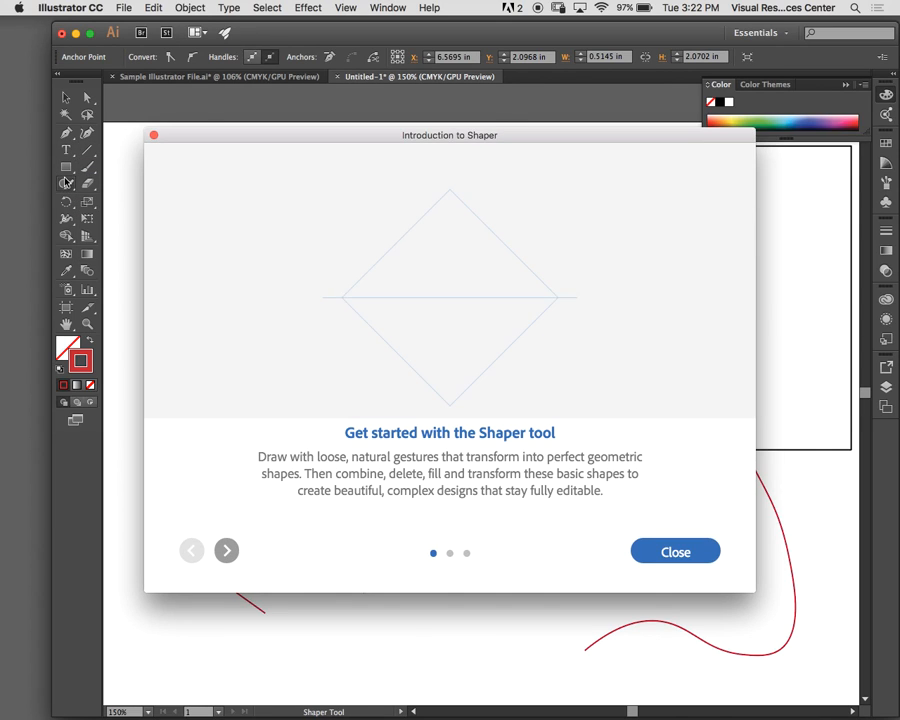
{"action": "left_click", "coordinate": [153, 136]}
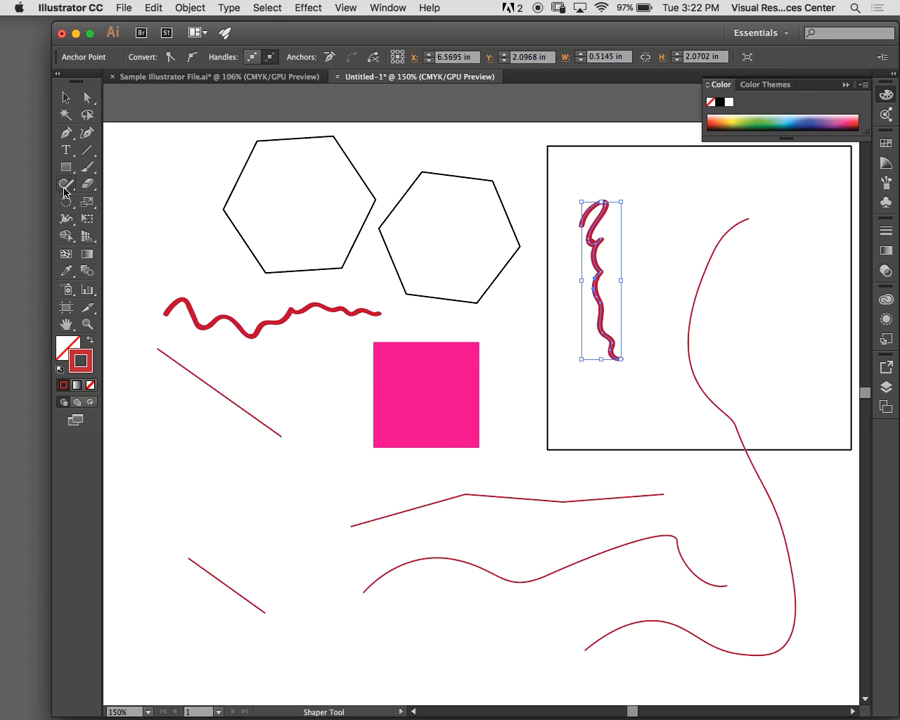
{"action": "left_click", "coordinate": [68, 185]}
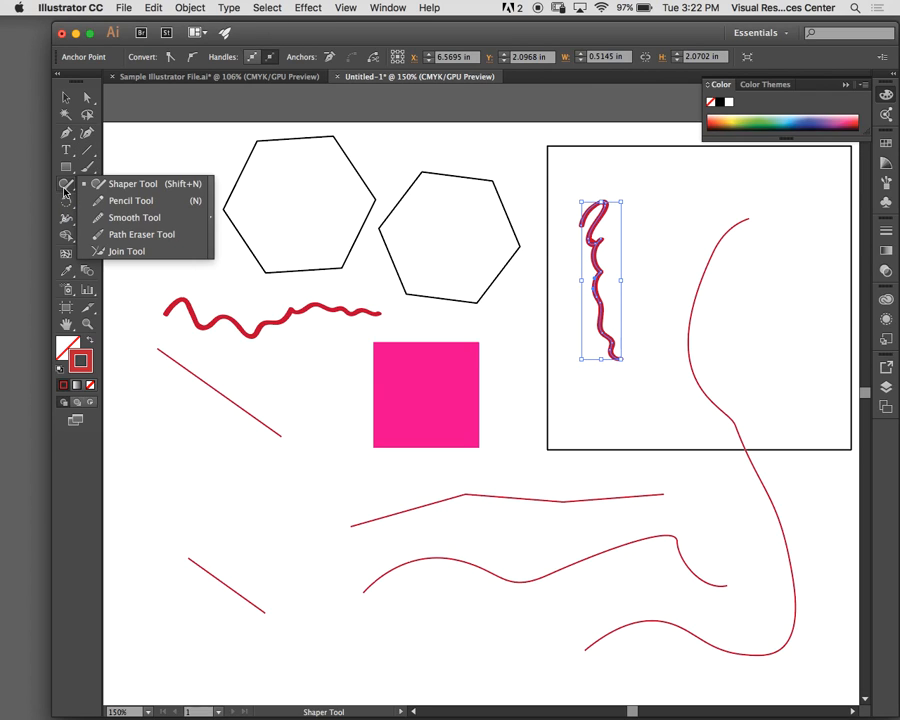
{"action": "left_click", "coordinate": [118, 200]}
{"action": "mouse_move", "coordinate": [114, 190]}
{"action": "left_mouse_down"}
{"action": "mouse_move", "coordinate": [219, 200]}
{"action": "mouse_move", "coordinate": [261, 231]}
{"action": "mouse_move", "coordinate": [327, 206]}
{"action": "left_mouse_up"}
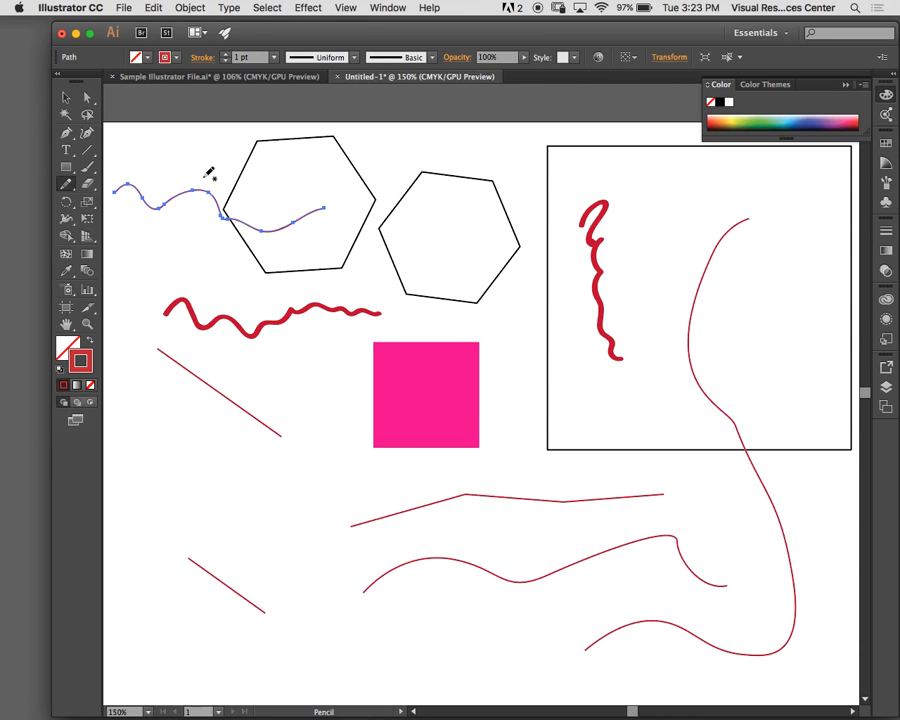
{"action": "mouse_move", "coordinate": [409, 163]}
{"action": "left_mouse_down"}
{"action": "mouse_move", "coordinate": [459, 163]}
{"action": "mouse_move", "coordinate": [483, 148]}
{"action": "mouse_move", "coordinate": [511, 153]}
{"action": "mouse_move", "coordinate": [562, 138]}
{"action": "mouse_move", "coordinate": [593, 152]}
{"action": "mouse_move", "coordinate": [614, 178]}
{"action": "left_mouse_up"}
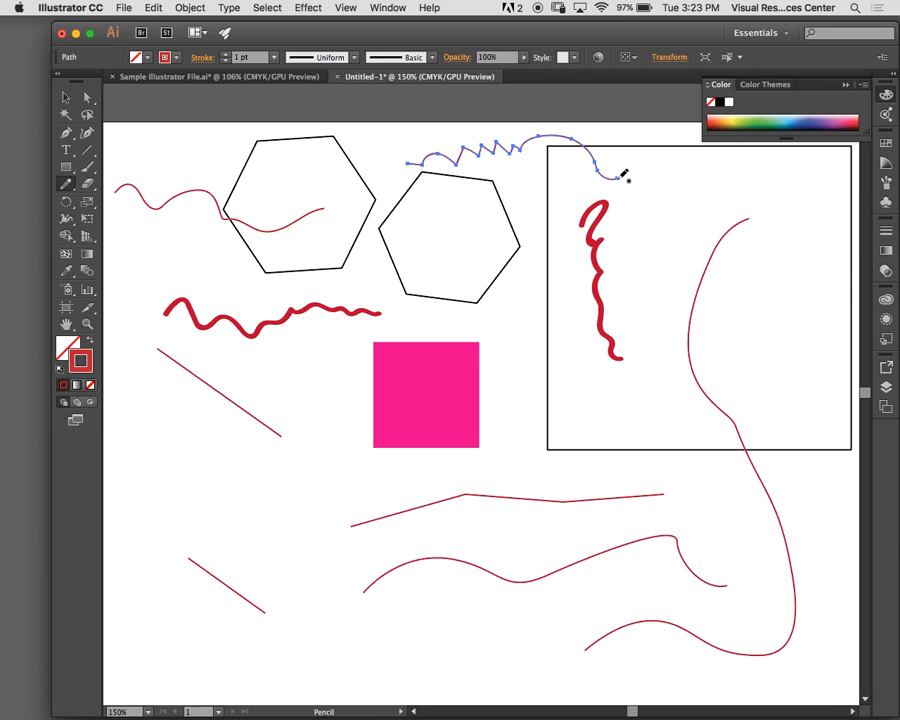
{"action": "key", "text": "cmd+z"}
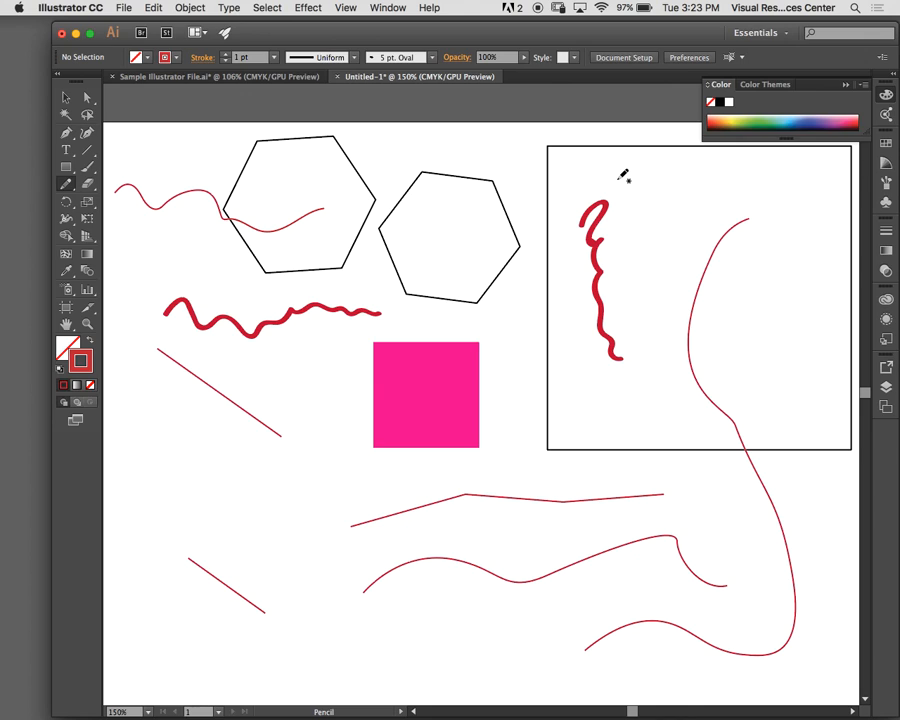
- Delete the left hexagon that the wavy pencil path crosses
{"action": "key", "text": "v"}
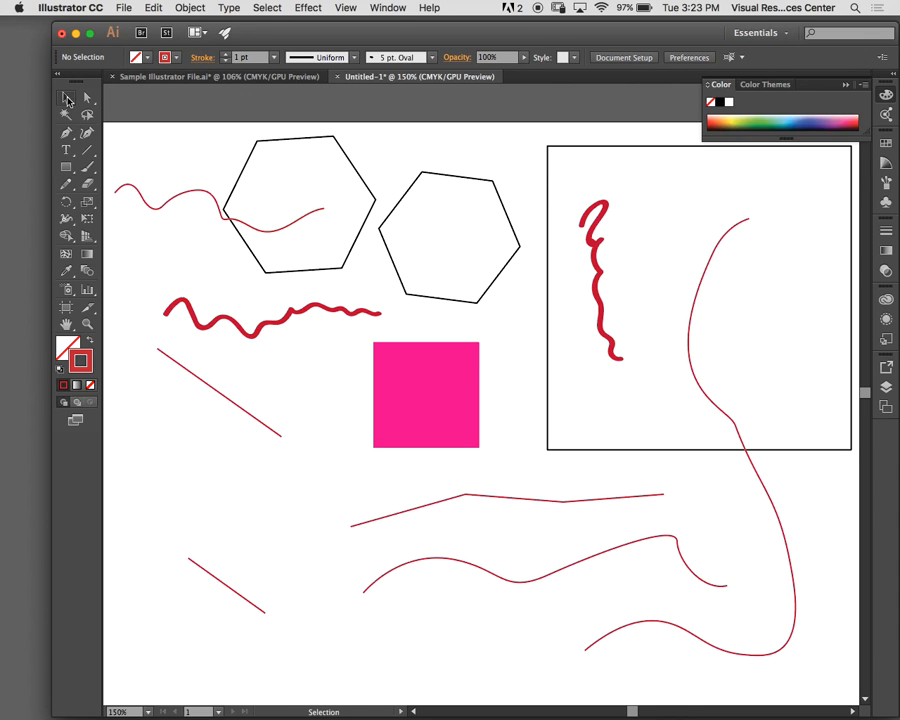
{"action": "left_click", "coordinate": [282, 141]}
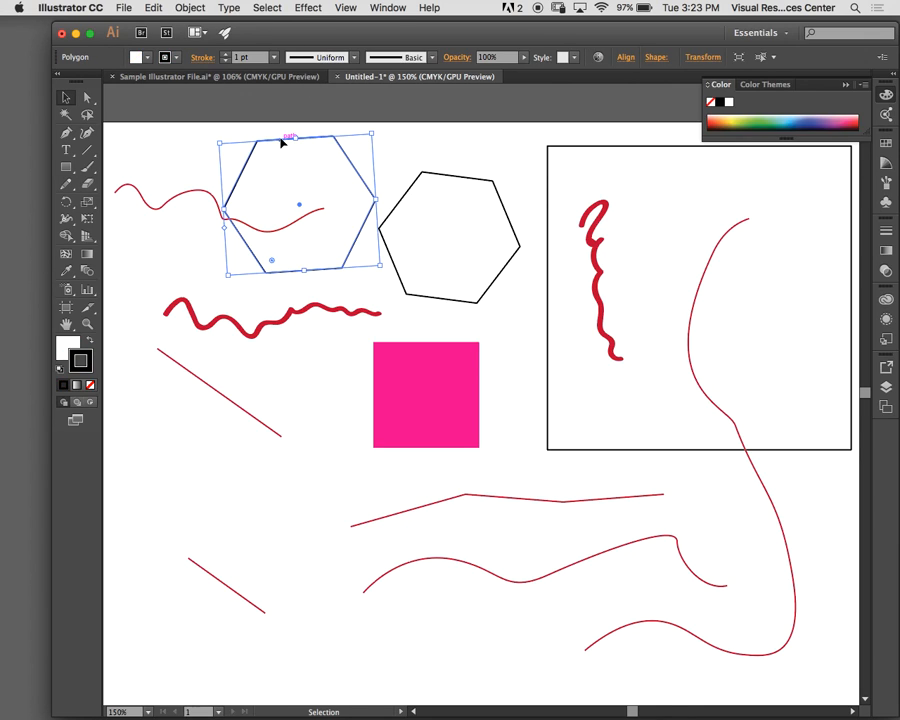
{"action": "key", "text": "Delete"}
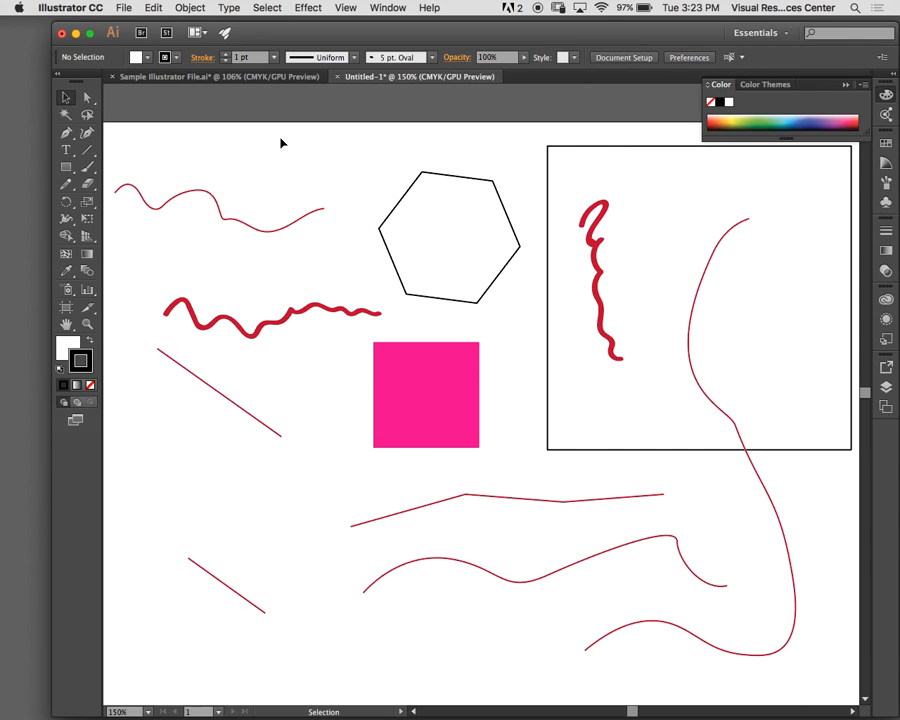
- Shorten the wavy pencil path by directly selecting and deleting the segments at its left end, including the leftover fragment
{"action": "key", "text": "a"}
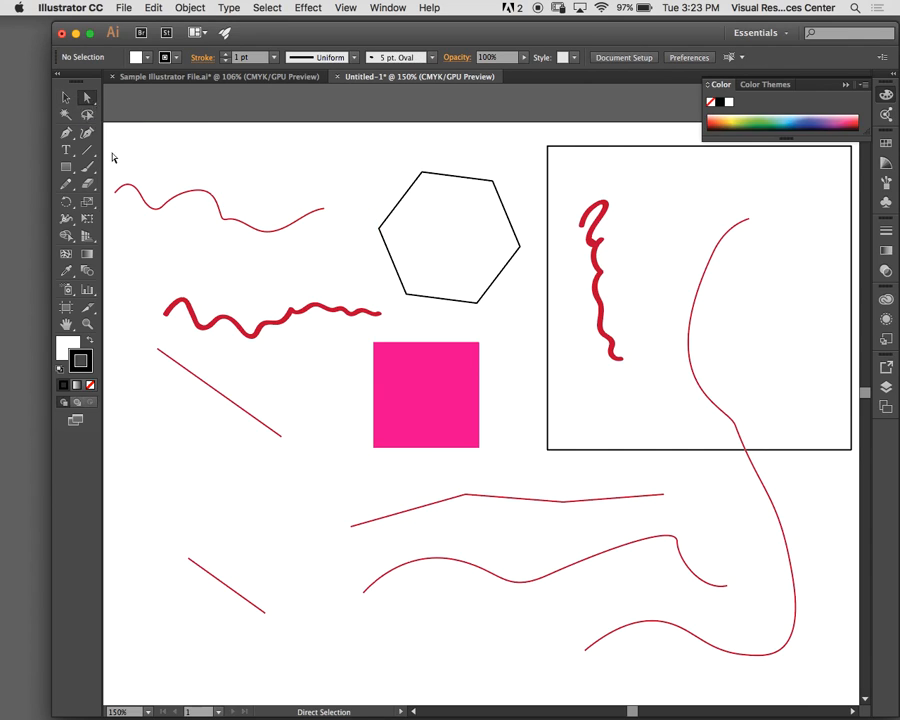
{"action": "left_click", "coordinate": [128, 189]}
{"action": "key", "text": "Delete"}
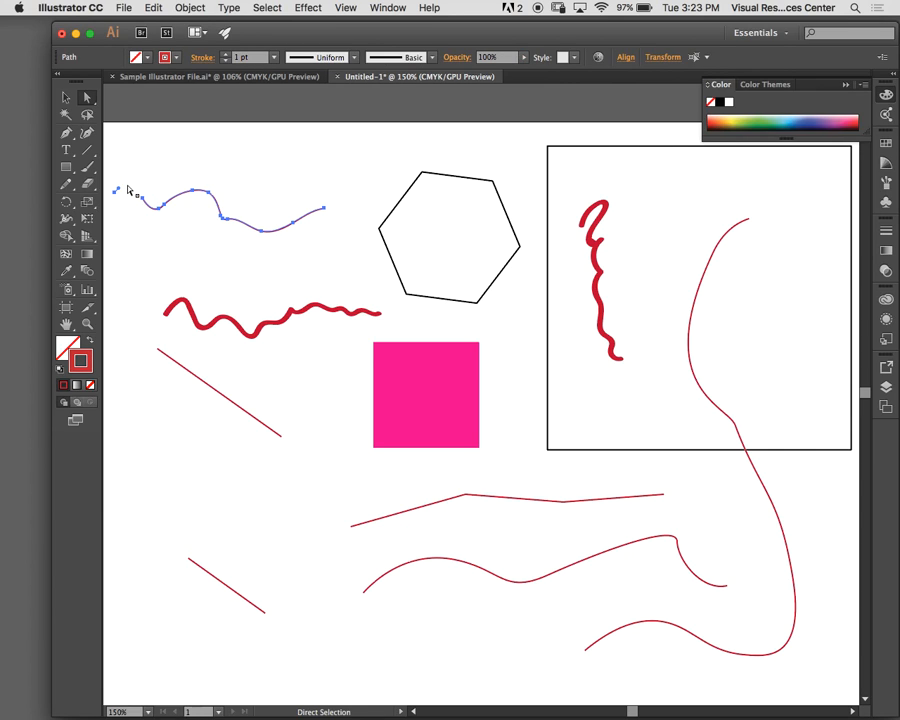
{"action": "left_click", "coordinate": [152, 196]}
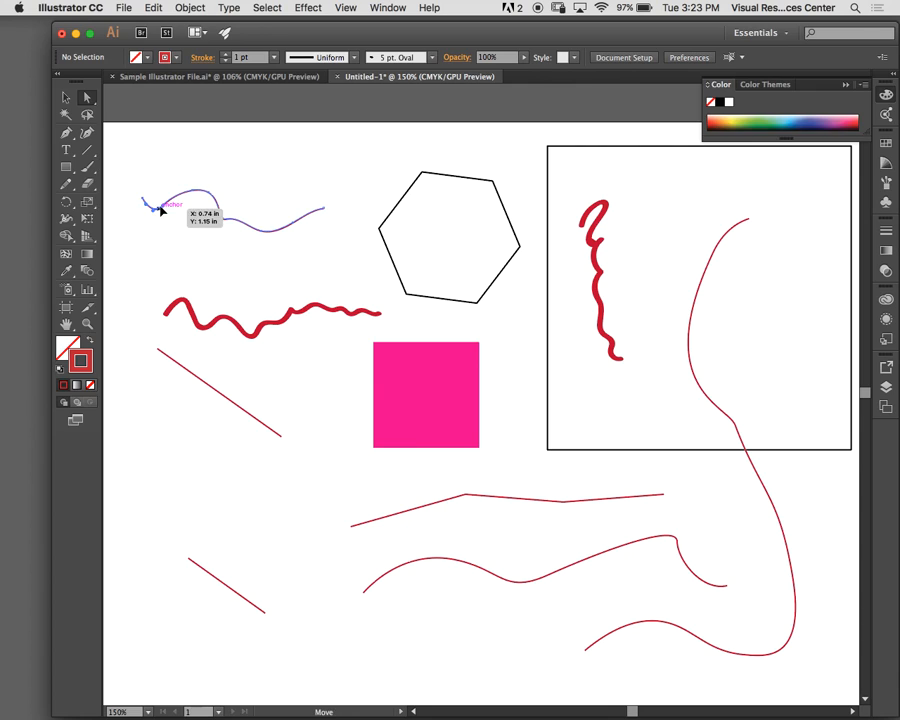
{"action": "left_click", "coordinate": [146, 203]}
{"action": "key", "text": "Delete"}
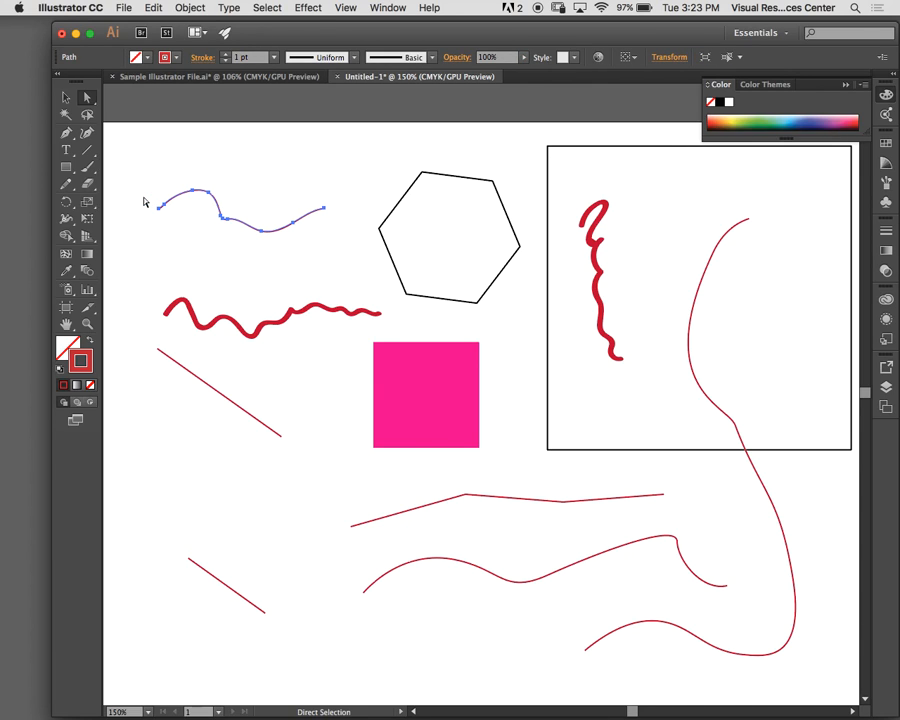
- Delete the upper-right corner anchor of the remaining hexagon and erase a small notch at its upper-left corner with the Eraser tool
{"action": "left_click", "coordinate": [491, 183]}
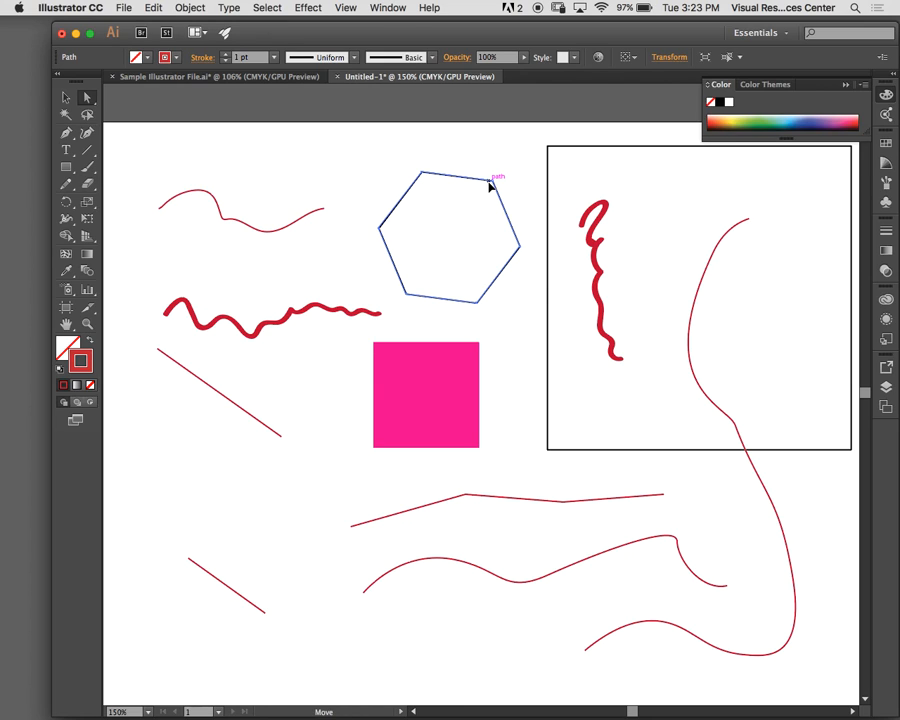
{"action": "key", "text": "Delete"}
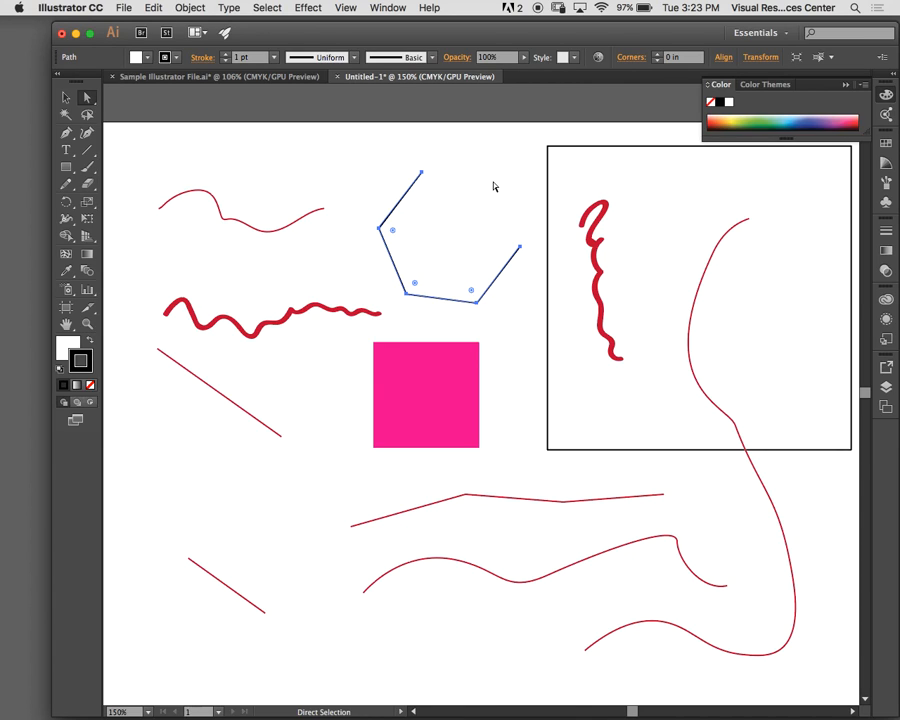
{"action": "left_click", "coordinate": [87, 186]}
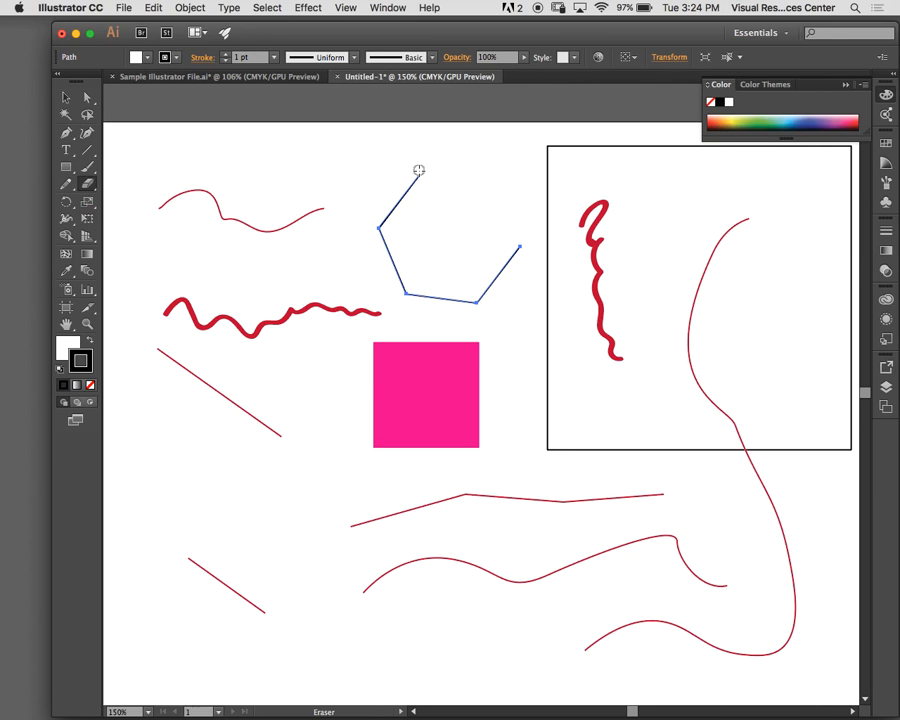
{"action": "left_click_drag", "start_coordinate": [416, 172], "coordinate": [419, 190]}
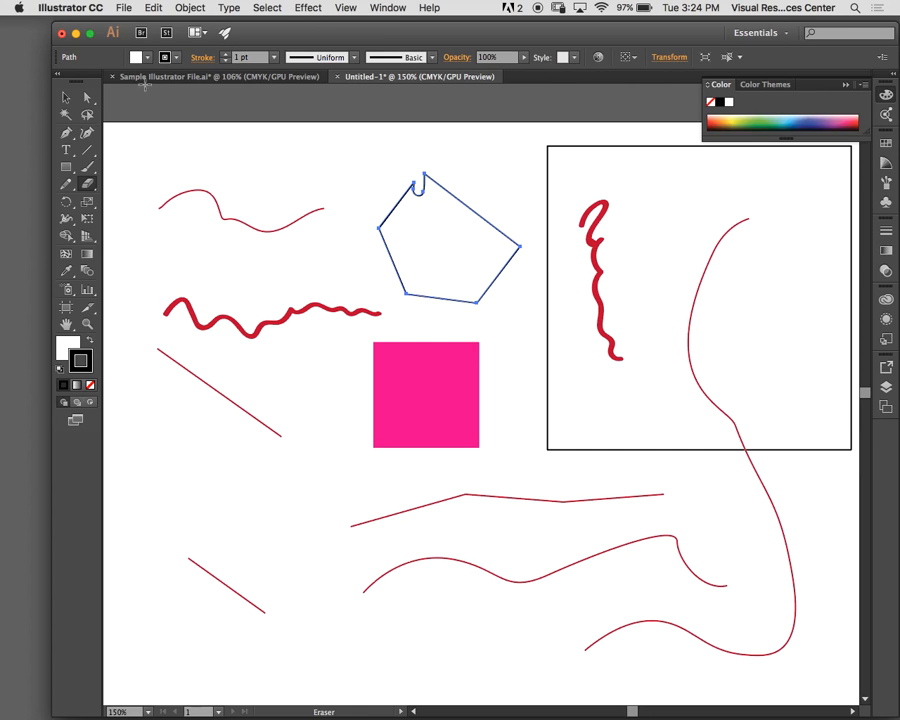
{"action": "left_click_drag", "start_coordinate": [87, 183], "coordinate": [114, 183]}
- Select the horizontal wavy brush stroke and erase a gap in its left part with the Eraser tool, splitting it in two
{"action": "left_click", "coordinate": [69, 99]}
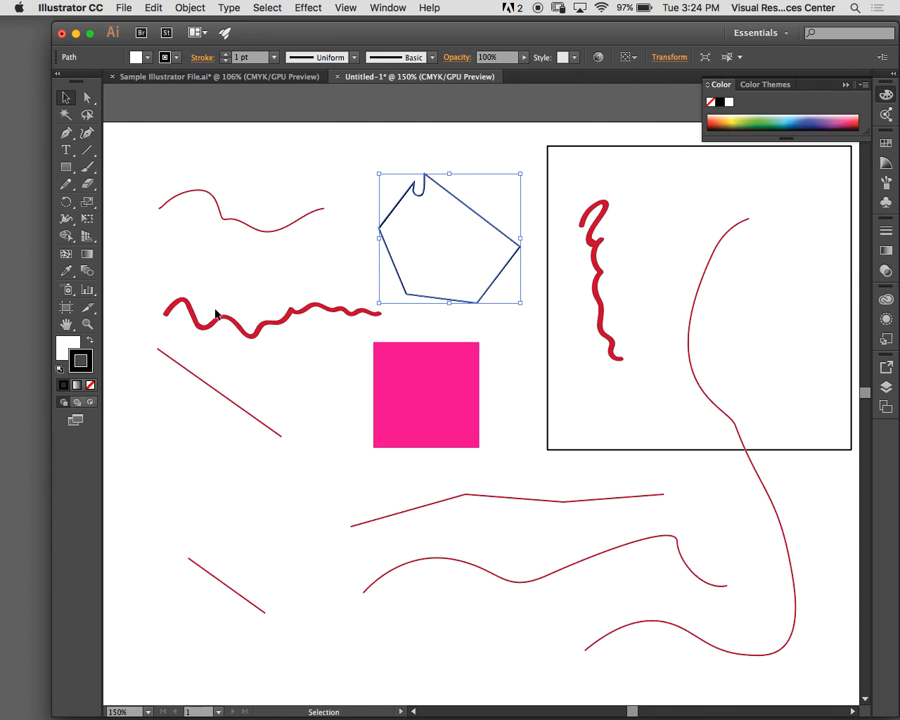
{"action": "left_click", "coordinate": [225, 329]}
{"action": "left_click", "coordinate": [241, 318]}
{"action": "left_click", "coordinate": [87, 183]}
{"action": "mouse_move", "coordinate": [239, 314]}
{"action": "left_mouse_down"}
{"action": "mouse_move", "coordinate": [236, 332]}
{"action": "mouse_move", "coordinate": [225, 310]}
{"action": "left_mouse_up"}
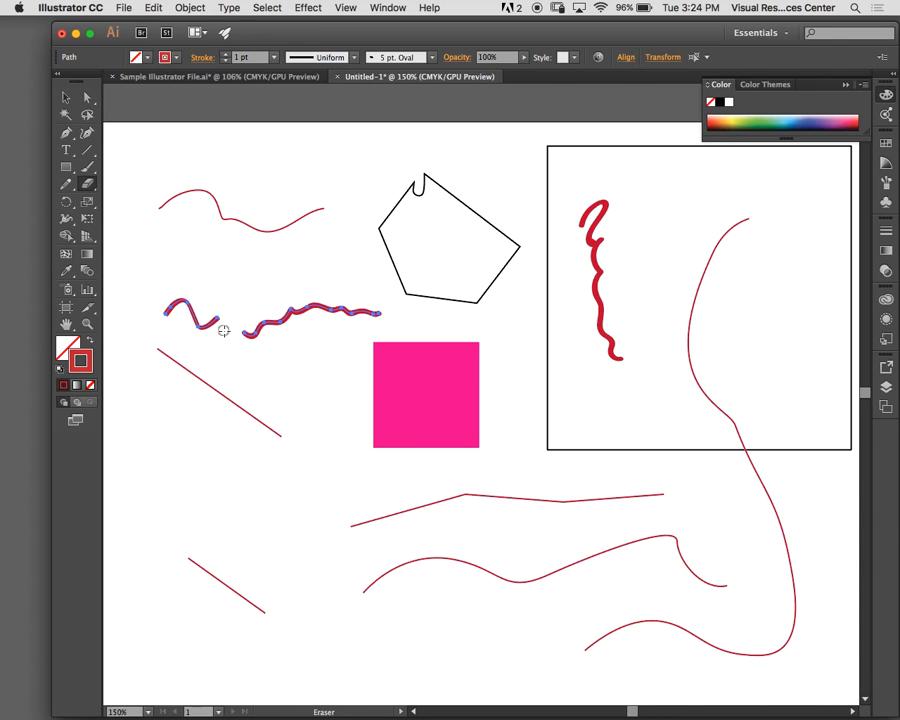
{"action": "left_click", "coordinate": [88, 182]}
- Create a new one-artboard Letter document in landscape, 11 x 8.5 in, with CMYK colour mode
{"action": "scroll", "coordinate": [276, 304], "scroll_direction": "down", "scroll_amount": 5}
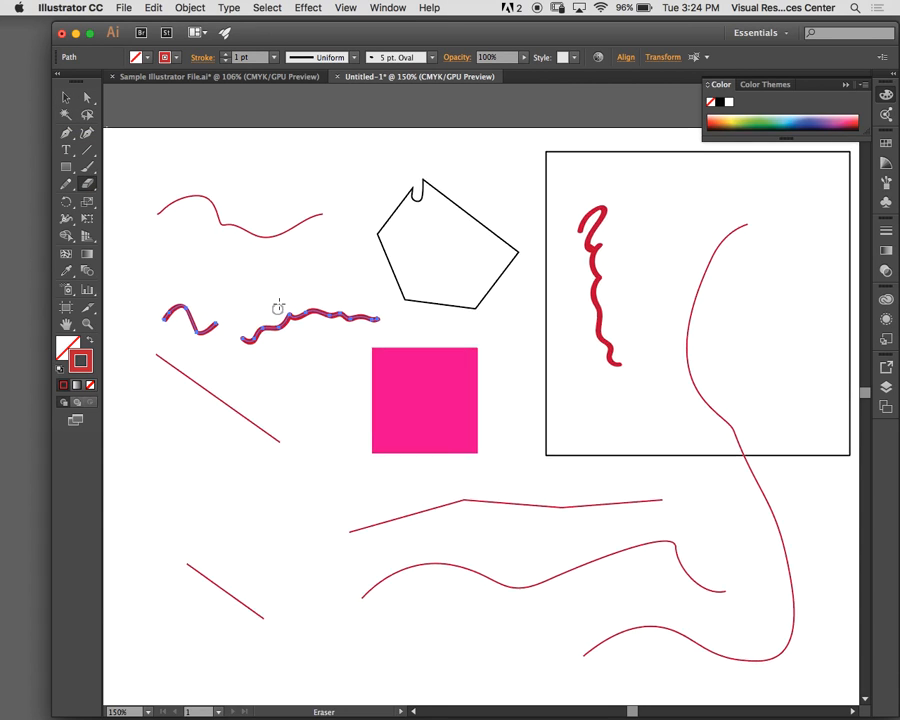
{"action": "scroll", "coordinate": [279, 304], "scroll_direction": "right", "scroll_amount": 8}
{"action": "scroll", "coordinate": [279, 304], "scroll_direction": "up", "scroll_amount": 2}
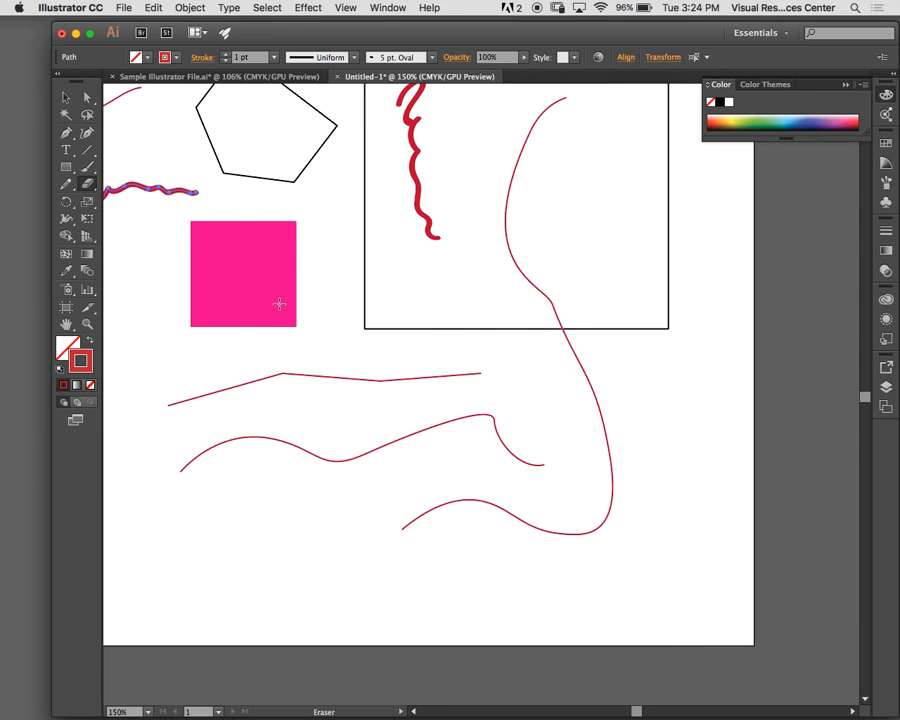
{"action": "left_click", "coordinate": [124, 7]}
{"action": "left_click", "coordinate": [129, 27]}
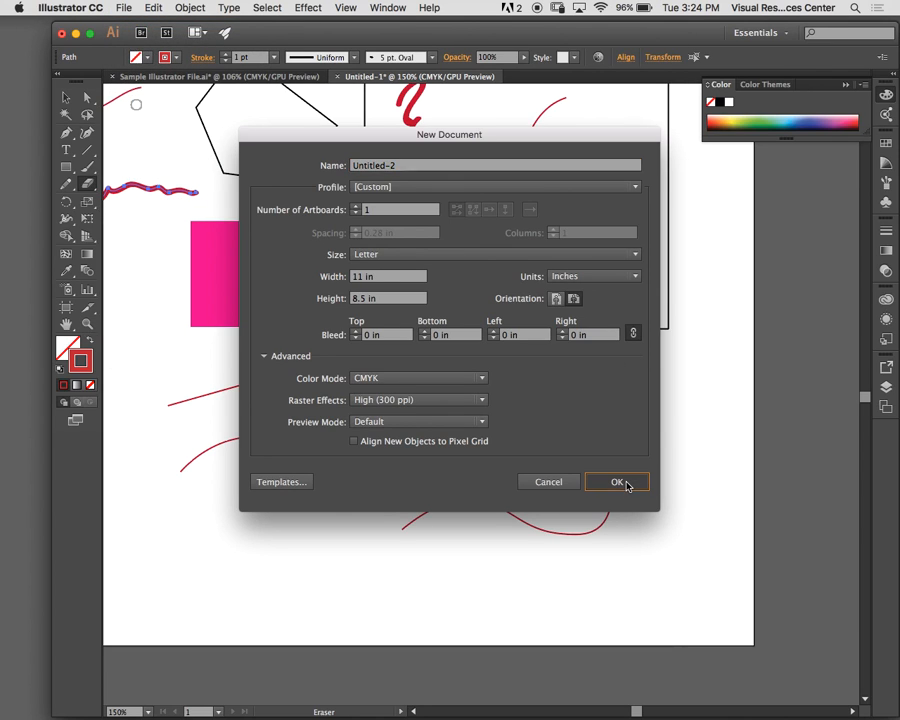
{"action": "left_click", "coordinate": [617, 482]}
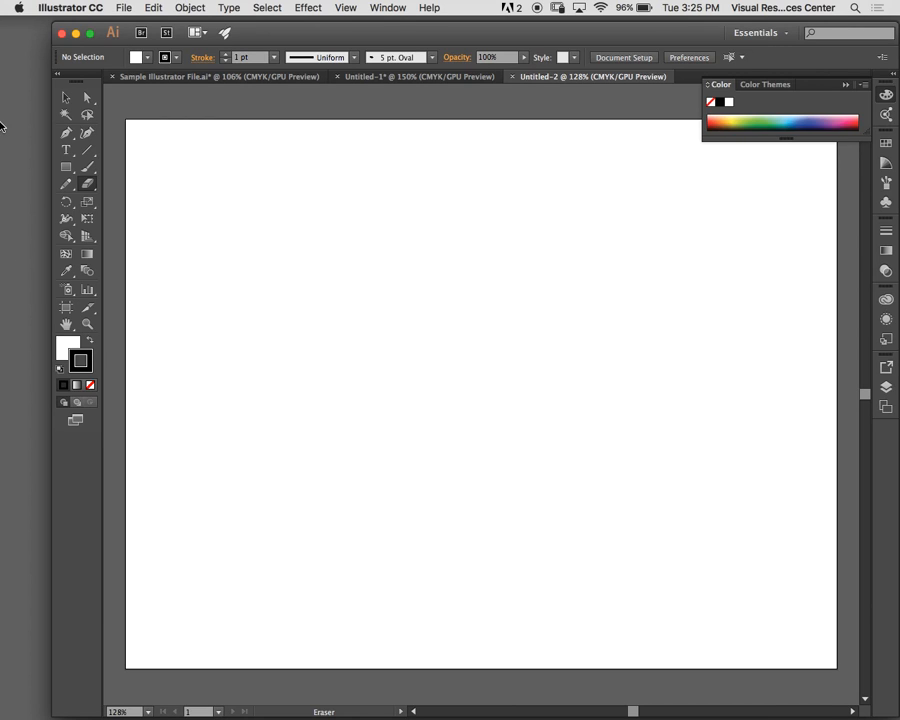
- Add a line of point text reading "You can start typing" in the upper-left area of the artboard
{"action": "left_click", "coordinate": [66, 149]}
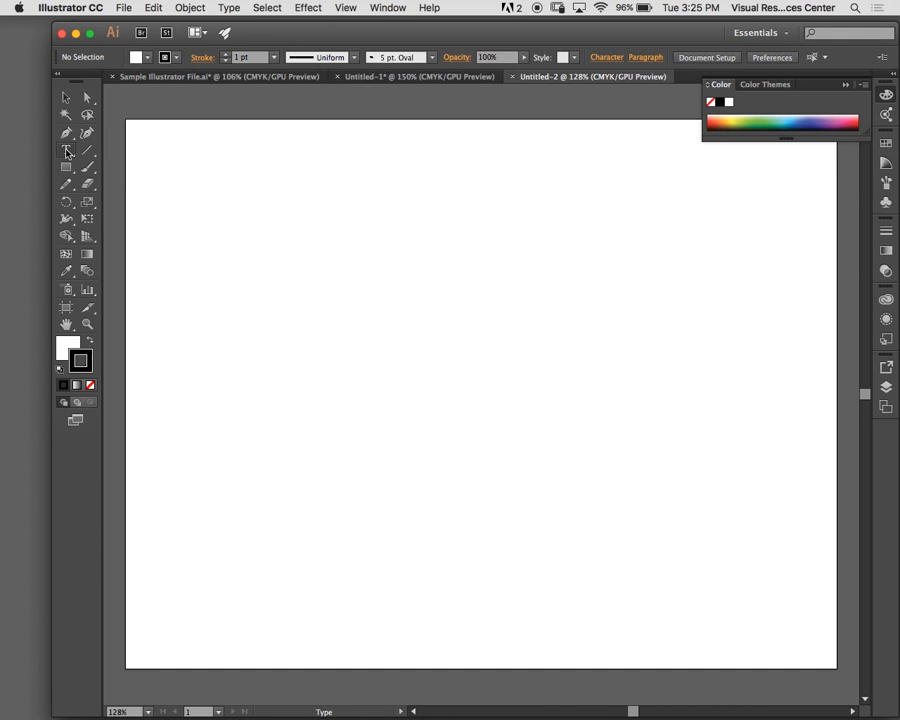
{"action": "left_click", "coordinate": [284, 190]}
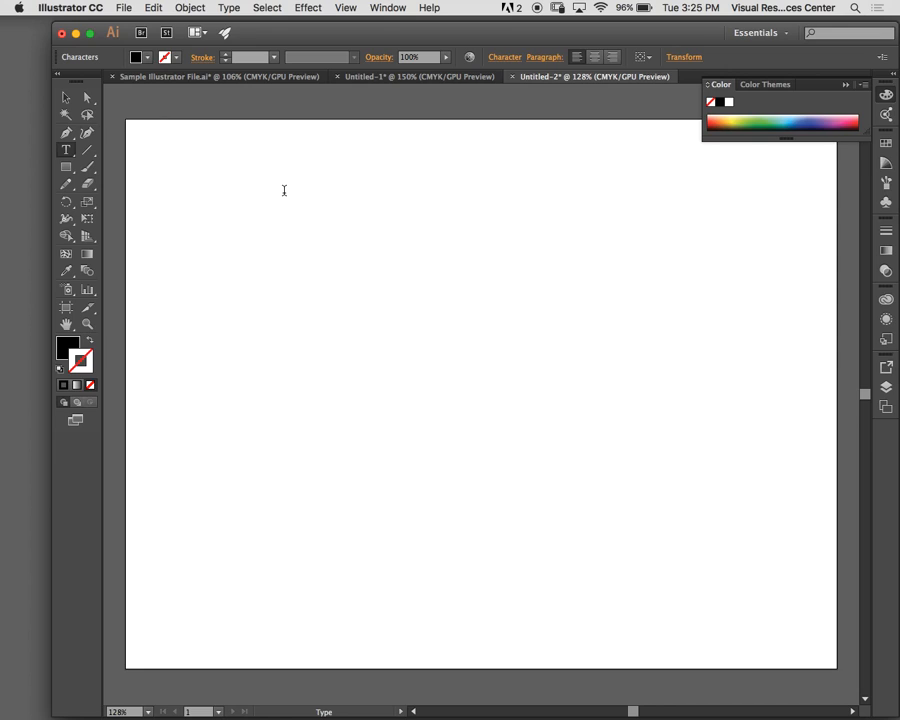
{"action": "type", "text": "You can start typing"}
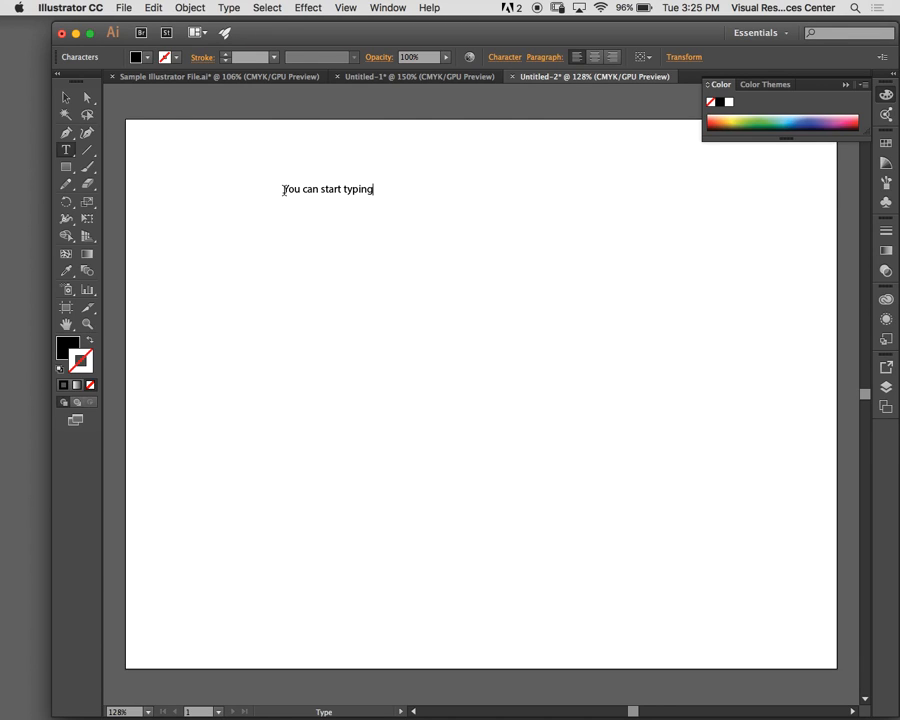
- Stretch the "You can start typing" text vertically, then enlarge and rotate it so it runs steeply upward to the right
{"action": "left_click", "coordinate": [65, 98]}
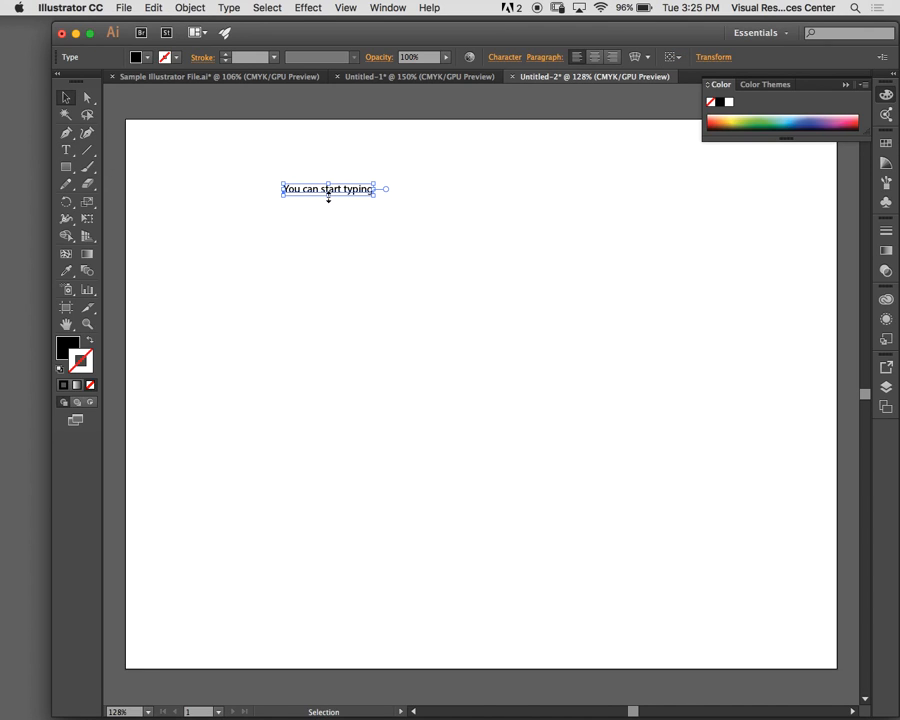
{"action": "left_click_drag", "start_coordinate": [328, 195], "coordinate": [327, 231]}
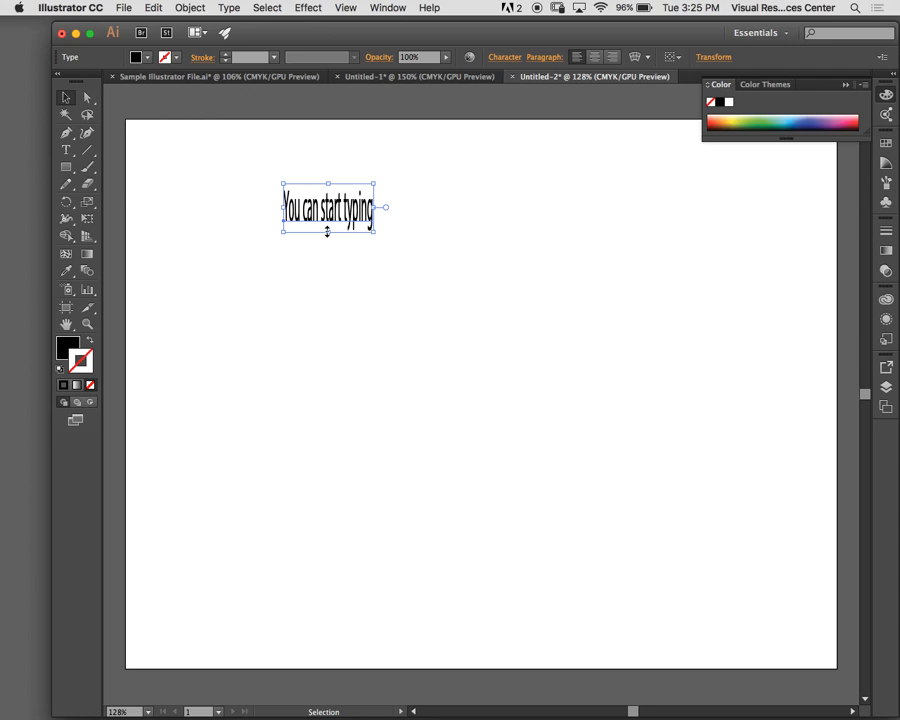
{"action": "left_click", "coordinate": [387, 209]}
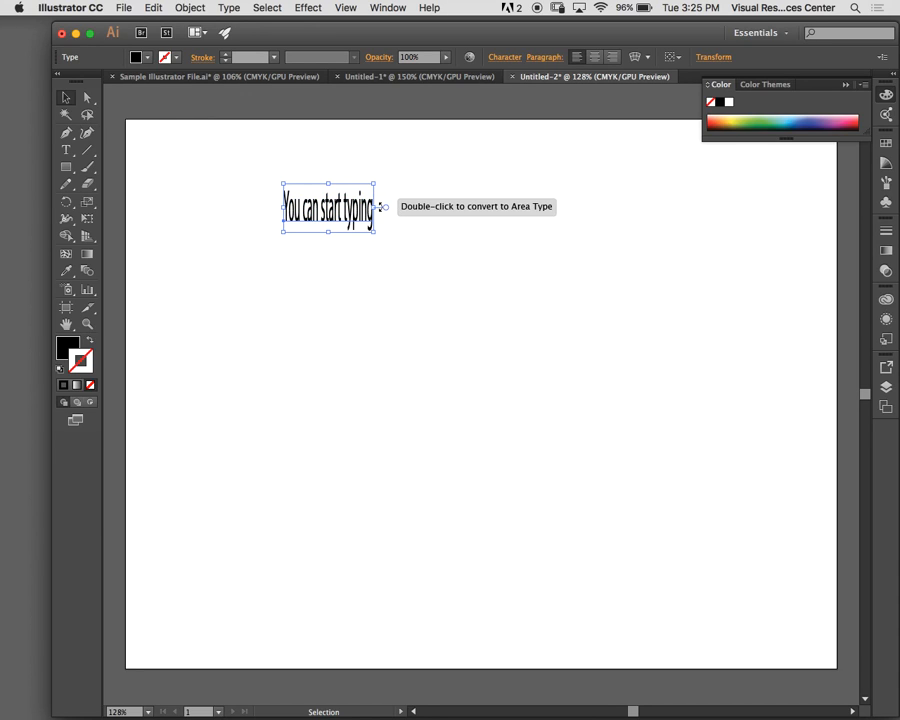
{"action": "left_click_drag", "start_coordinate": [382, 207], "coordinate": [431, 166]}
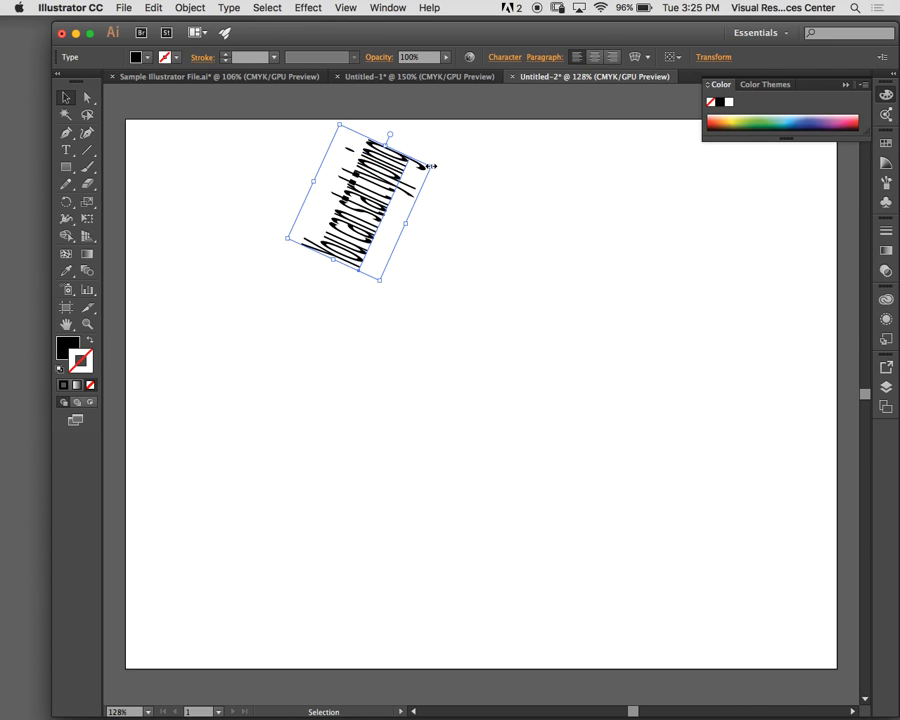
- Add vertical text reading "TYpeVertically" to the left of the rotated text with the Vertical Type tool
{"action": "left_click", "coordinate": [67, 150]}
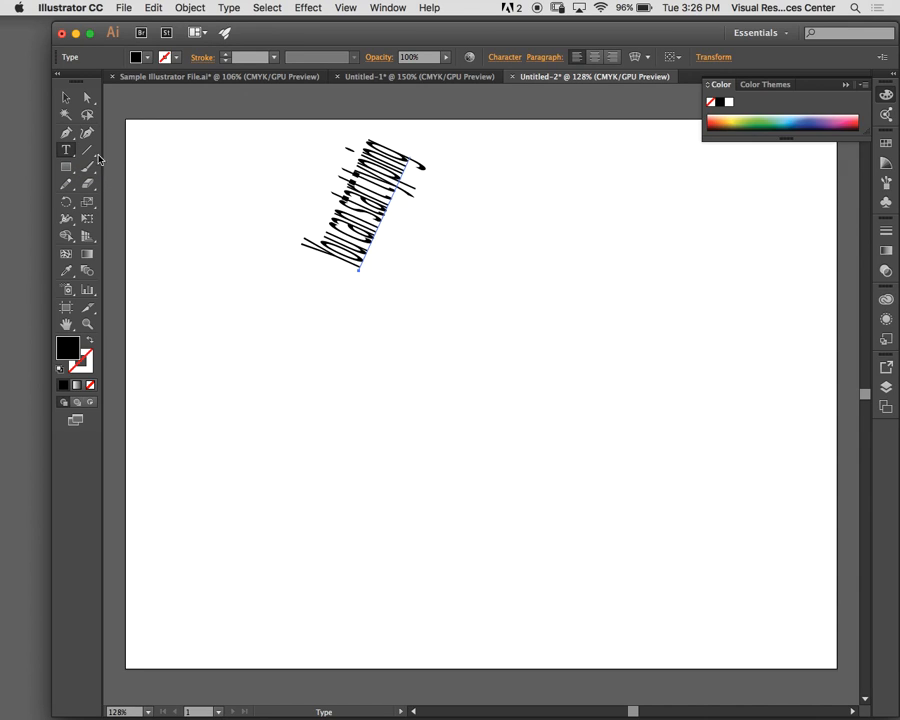
{"action": "left_click", "coordinate": [66, 152]}
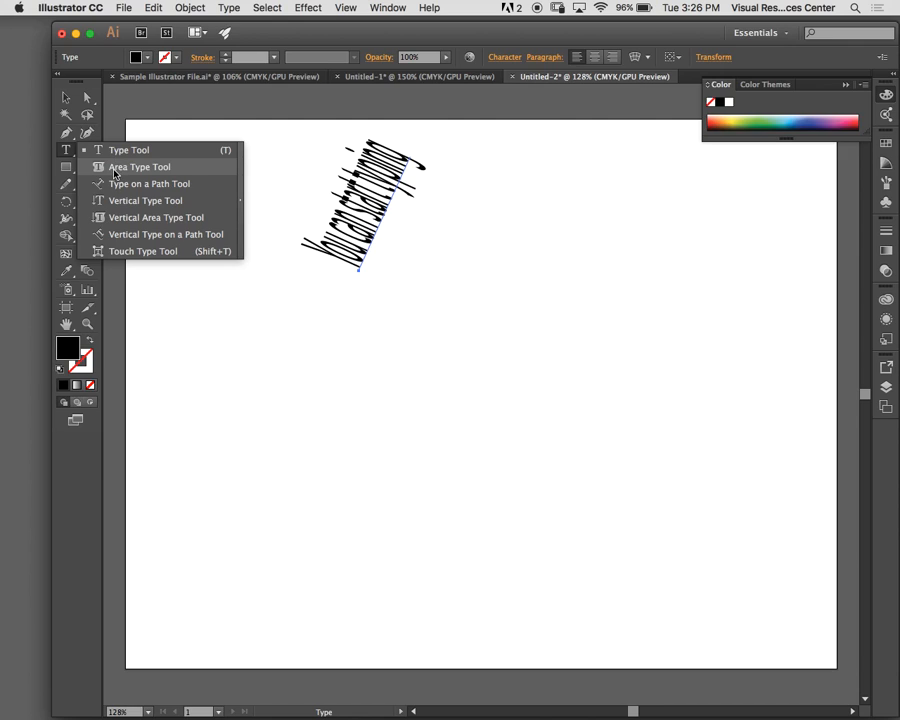
{"action": "left_click", "coordinate": [116, 200]}
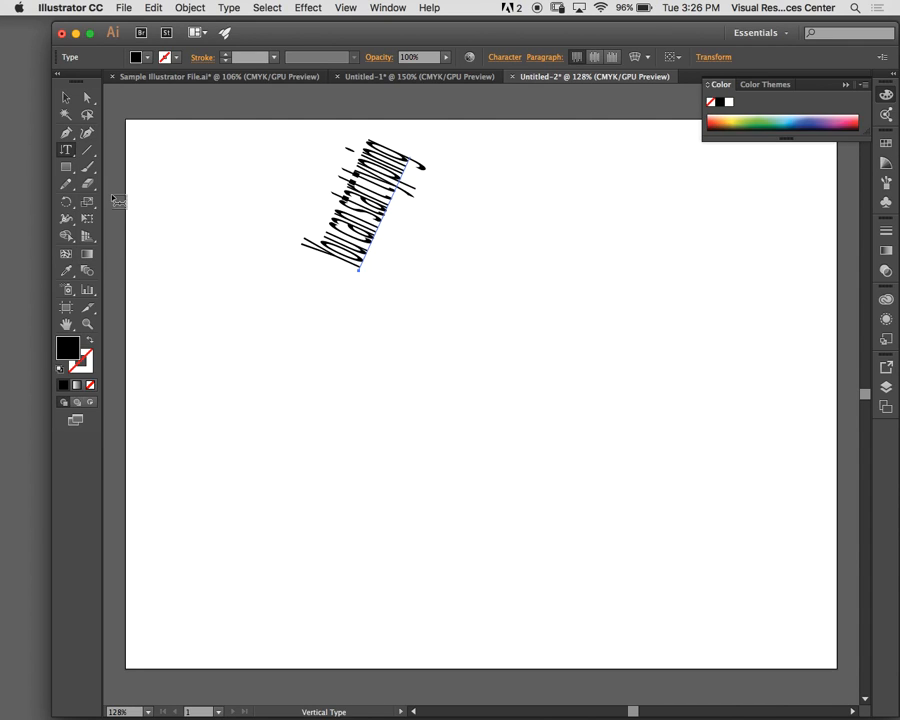
{"action": "left_click", "coordinate": [210, 236]}
{"action": "type", "text": "TypeVer"}
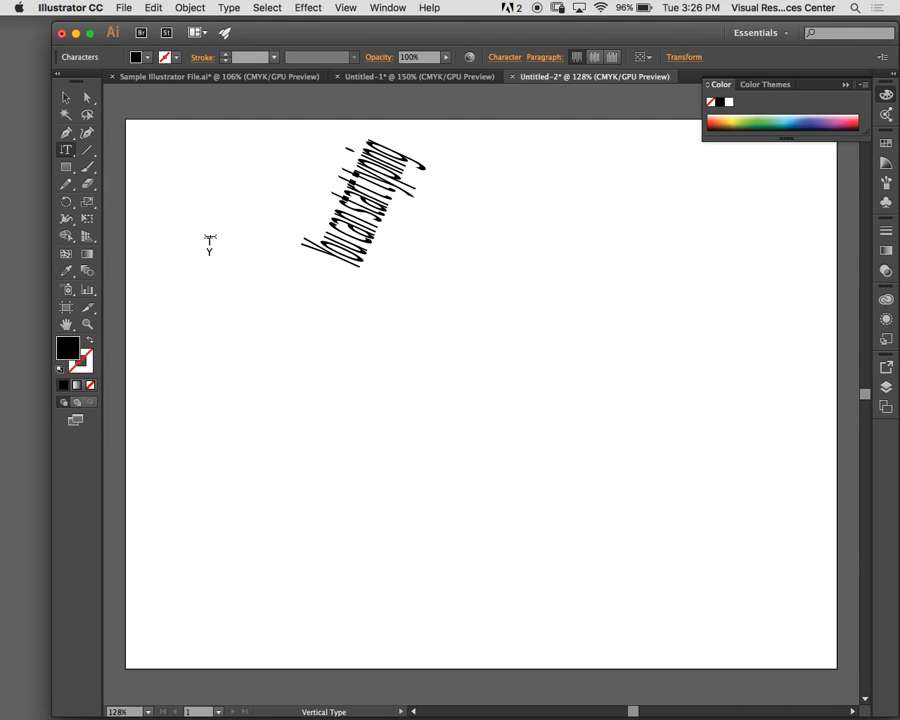
{"action": "type", "text": "tically"}
{"action": "left_click", "coordinate": [63, 148]}
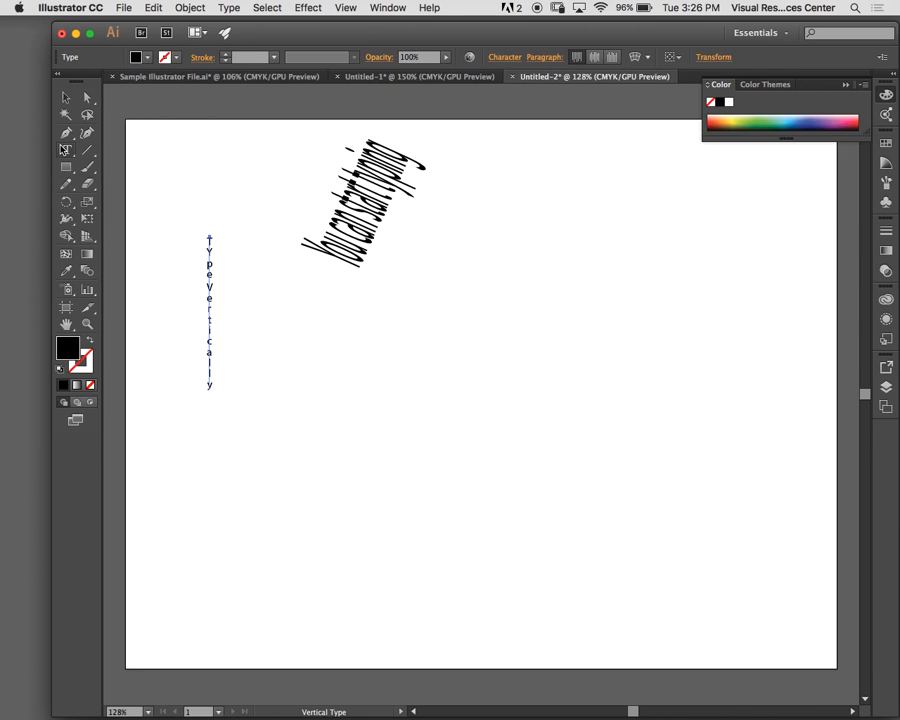
- Draw a rectangle about 2.7 x 2.5 in below the rotated text and give it a black stroke with no fill
{"action": "left_click", "coordinate": [66, 168]}
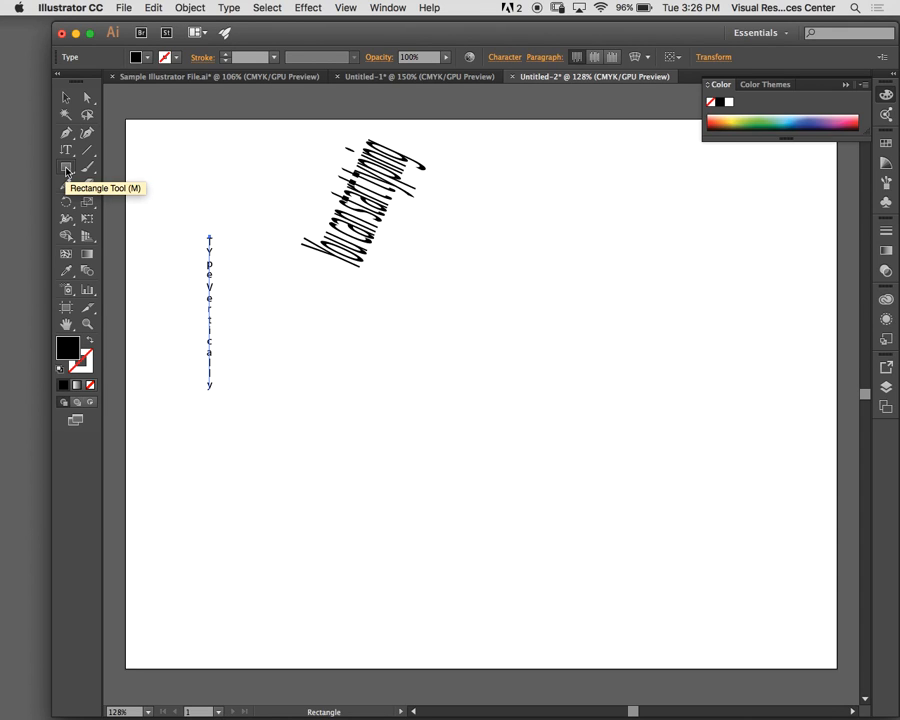
{"action": "mouse_move", "coordinate": [372, 350]}
{"action": "left_mouse_down"}
{"action": "mouse_move", "coordinate": [515, 454]}
{"action": "mouse_move", "coordinate": [546, 510]}
{"action": "left_mouse_up"}
{"action": "left_click", "coordinate": [90, 343]}
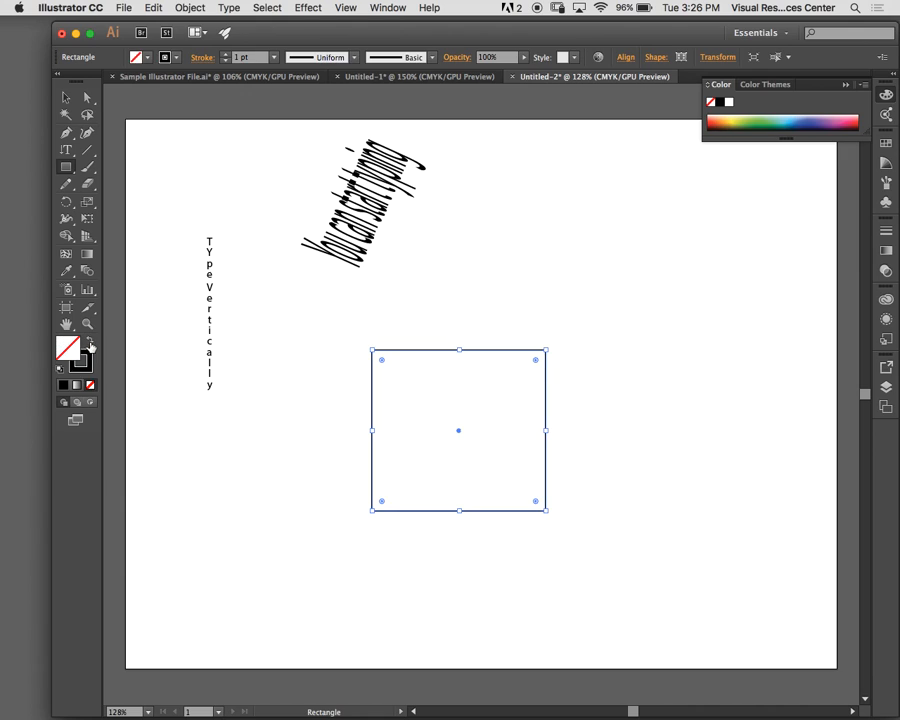
{"action": "left_click", "coordinate": [374, 322]}
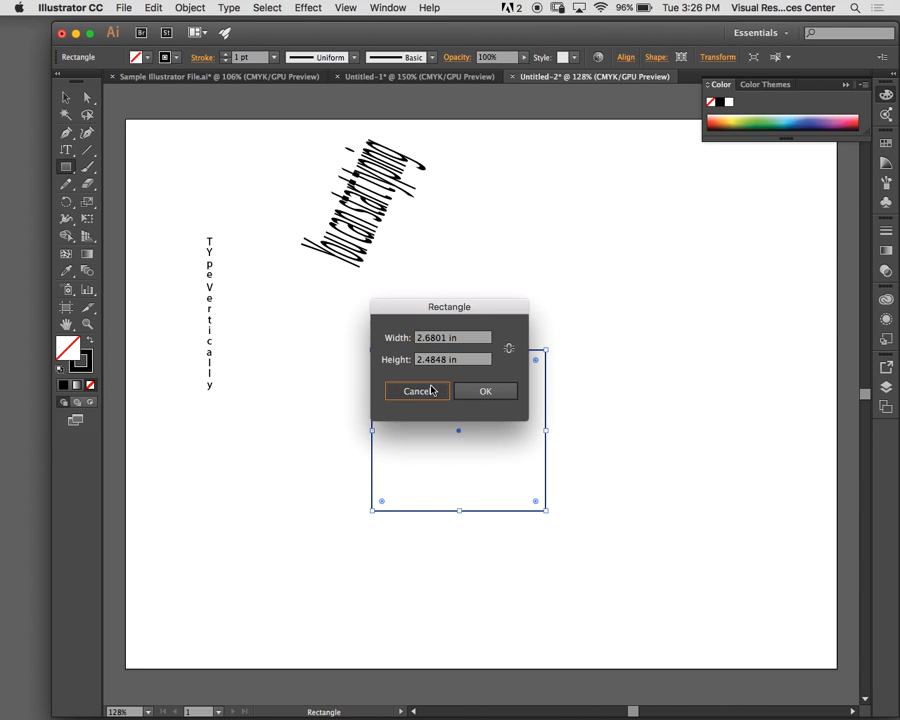
{"action": "left_click", "coordinate": [432, 391]}
- Convert the rectangle into a text area with the Area Type tool and enter filler text starting with "hkjhfkjsdhfksjndfkjsndfoi"
{"action": "left_click", "coordinate": [67, 151]}
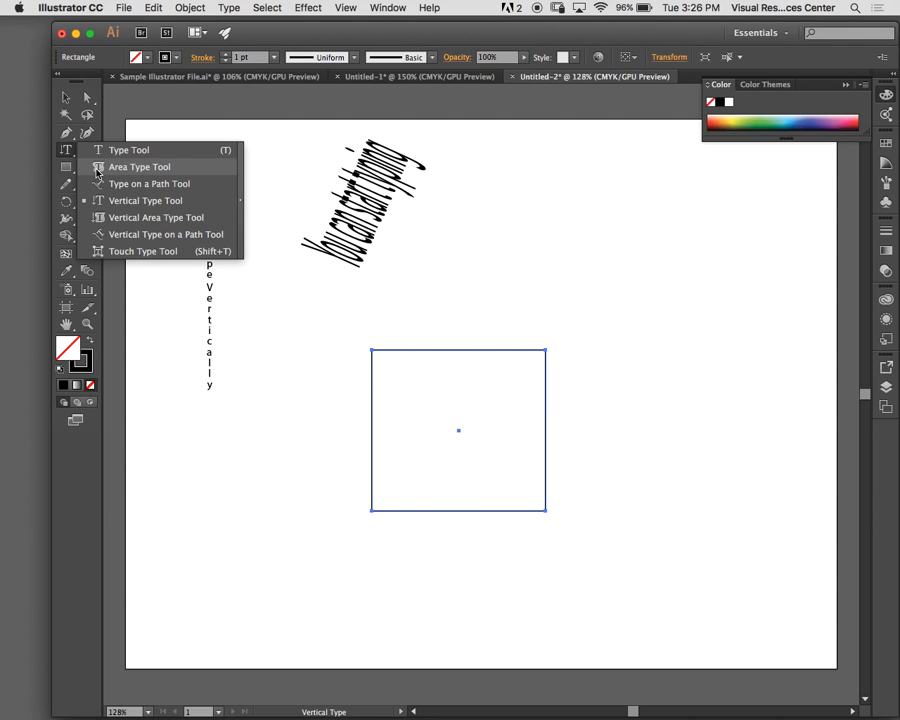
{"action": "left_click", "coordinate": [97, 170]}
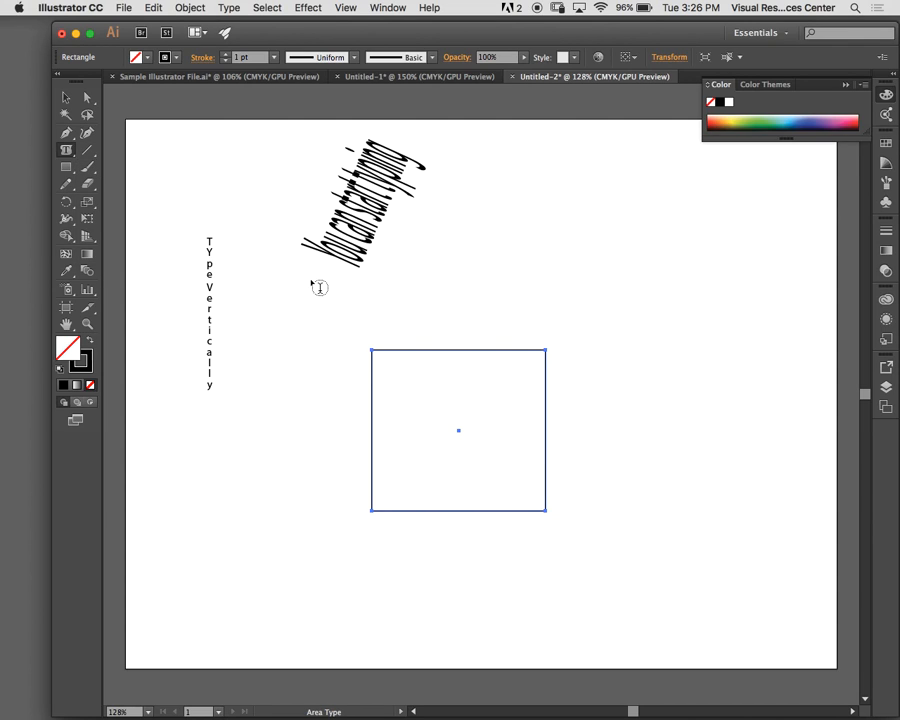
{"action": "left_click", "coordinate": [398, 382]}
{"action": "left_click", "coordinate": [596, 469]}
{"action": "left_click", "coordinate": [460, 351]}
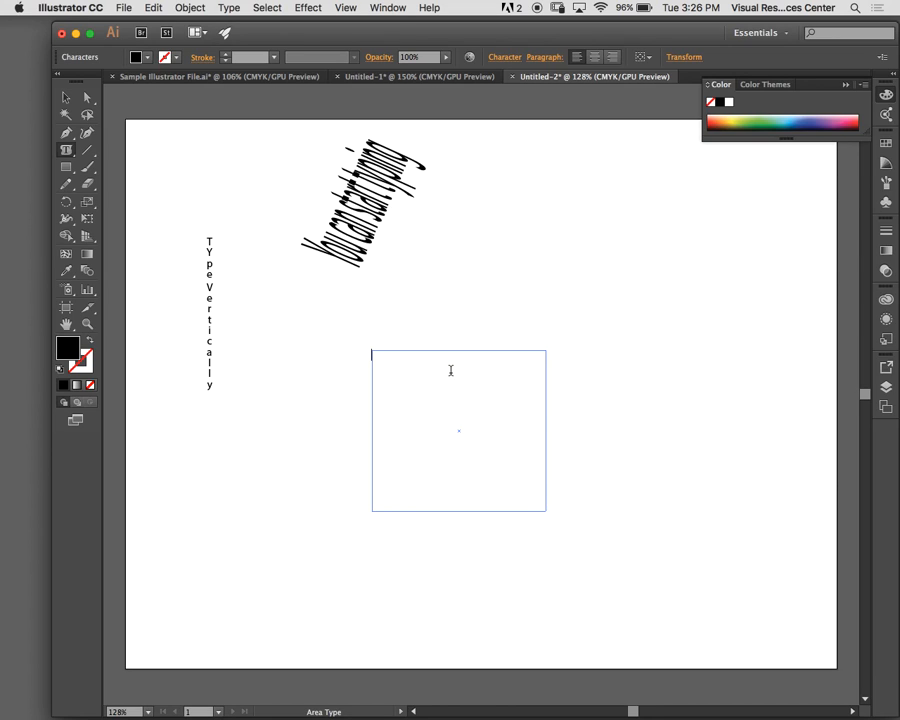
{"action": "type", "text": "hkjhfkjsdhfksjndfkjsndfoi sdfkjsdkfhskjdhfsd"}
{"action": "double_click", "coordinate": [451, 371]}
{"action": "type", "text": "sfkjsdhfkjhkdjjjdjdjdjdjdjdjdjdjdjdjdjdjdjdjdjd"}
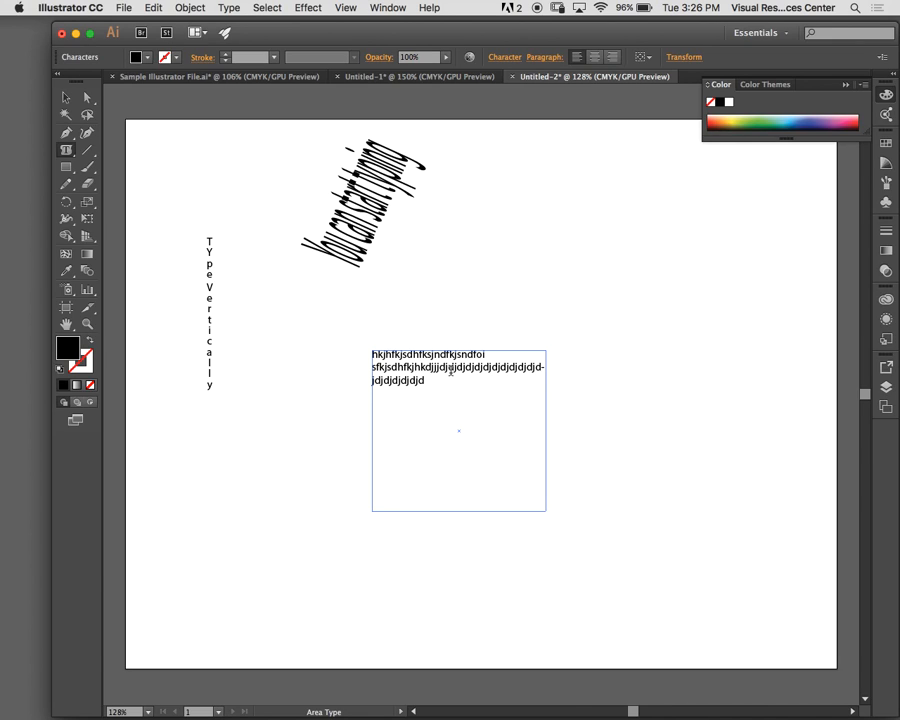
- Paint a wavy brush stroke ending in a vertical drop above and right of the area text, and select it
{"action": "left_click", "coordinate": [85, 176]}
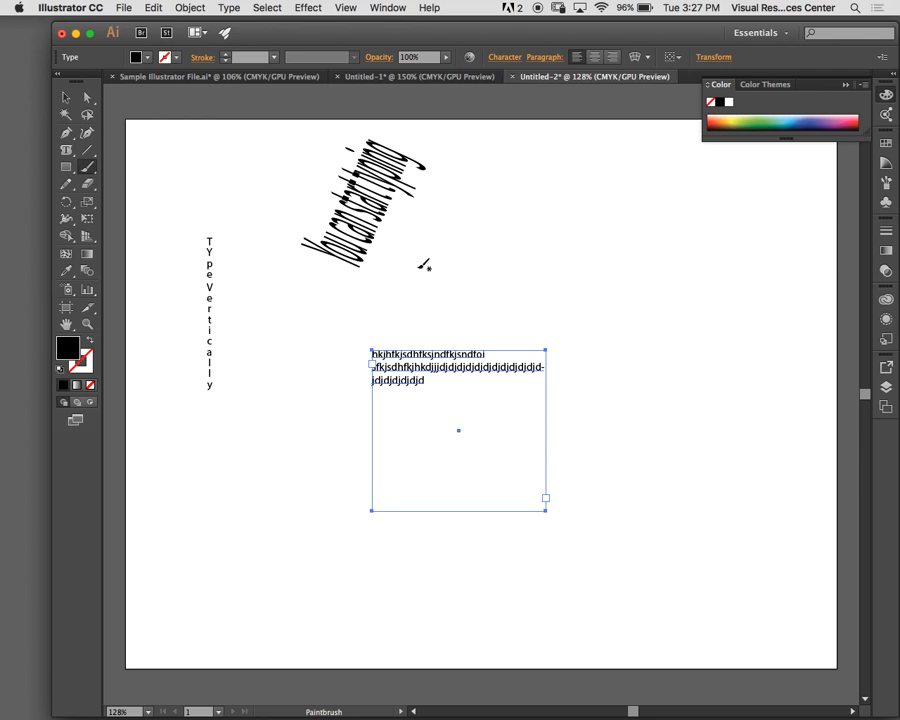
{"action": "mouse_move", "coordinate": [435, 272]}
{"action": "left_mouse_down"}
{"action": "mouse_move", "coordinate": [491, 236]}
{"action": "mouse_move", "coordinate": [523, 265]}
{"action": "mouse_move", "coordinate": [569, 242]}
{"action": "mouse_move", "coordinate": [622, 237]}
{"action": "mouse_move", "coordinate": [651, 266]}
{"action": "mouse_move", "coordinate": [709, 224]}
{"action": "mouse_move", "coordinate": [715, 304]}
{"action": "left_mouse_up"}
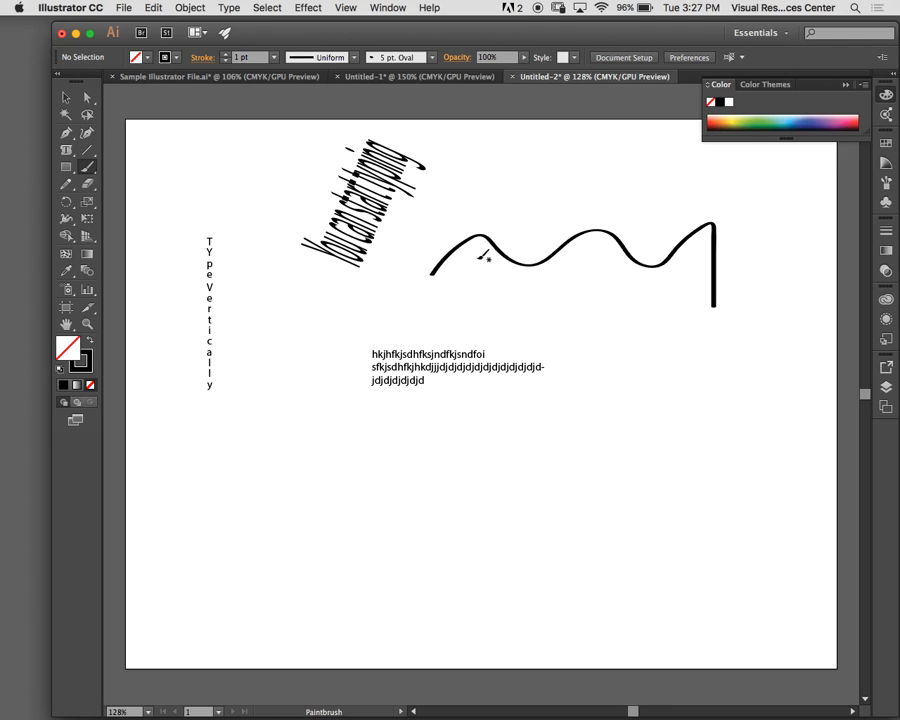
{"action": "left_click", "coordinate": [65, 102]}
{"action": "left_click", "coordinate": [438, 268]}
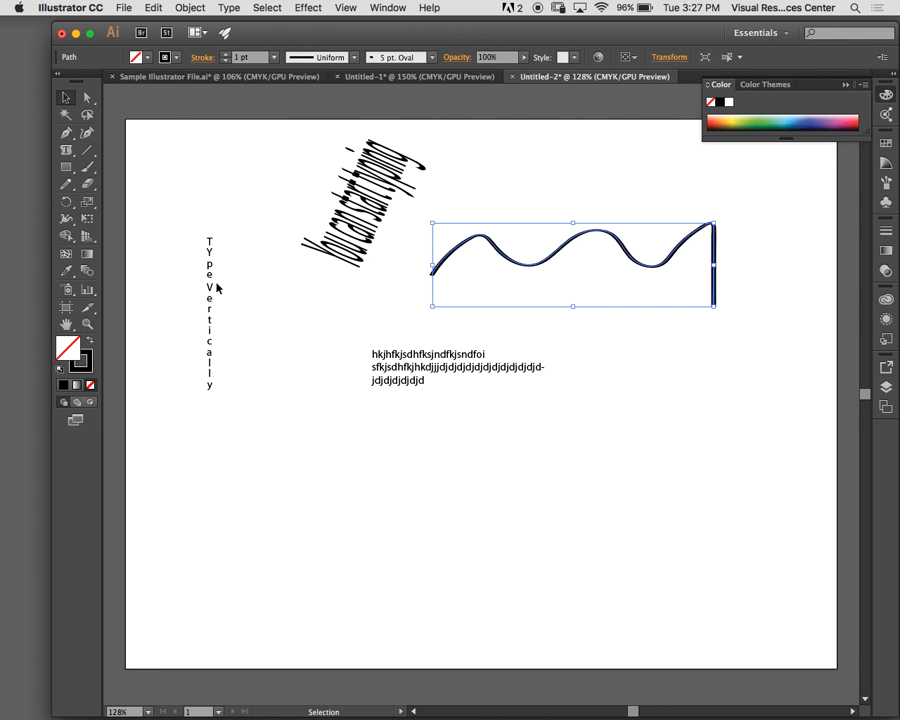
- Add path type along the wavy stroke reading "Start typing on the path and type on the path and type on the path type on the path"
{"action": "left_click", "coordinate": [66, 167]}
{"action": "left_click", "coordinate": [66, 152]}
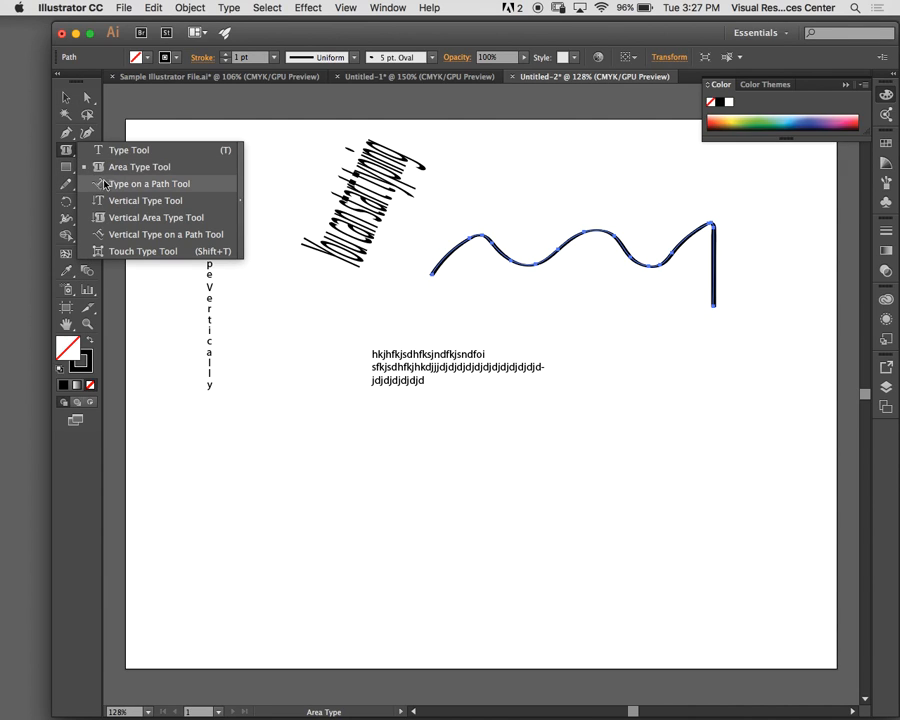
{"action": "left_click", "coordinate": [84, 183]}
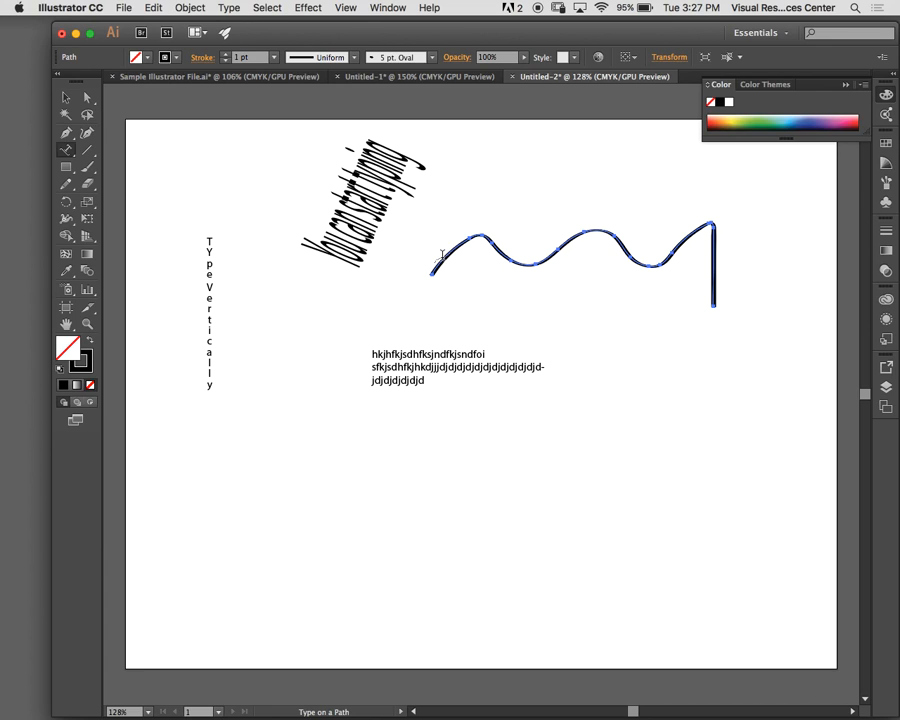
{"action": "left_click", "coordinate": [441, 256]}
{"action": "type", "text": "Start typing on the path and type on the path and type in th"}
{"action": "key", "text": "BackSpace"}
{"action": "key", "text": "BackSpace"}
{"action": "key", "text": "BackSpace"}
{"action": "key", "text": "BackSpace"}
{"action": "key", "text": "BackSpace"}
{"action": "key", "text": "BackSpace"}
{"action": "type", "text": "on the path and type on the path and type on the"}
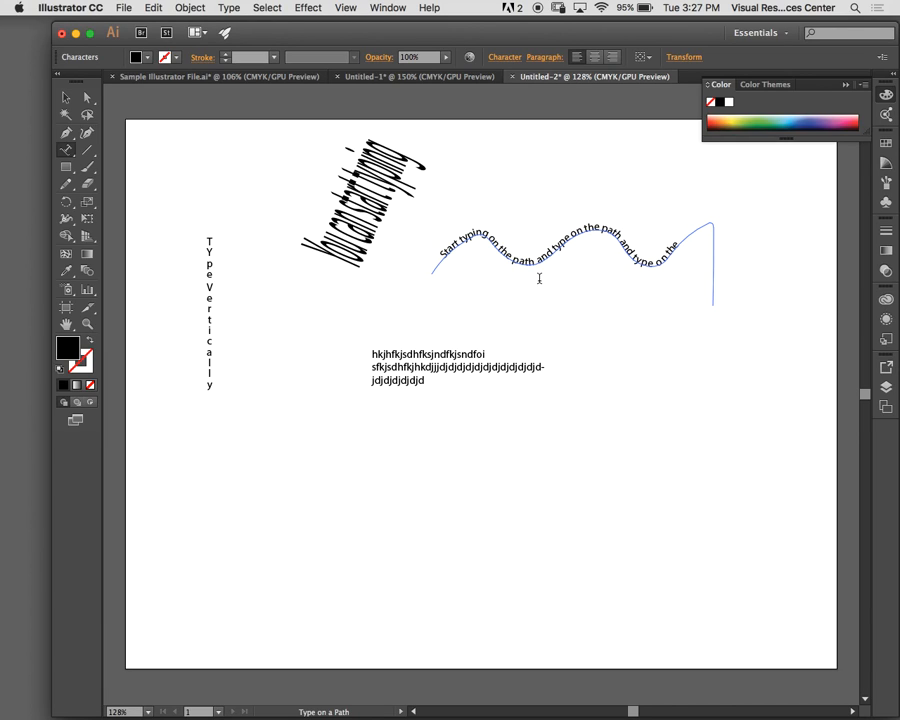
{"action": "type", "text": " pat"}
{"action": "key", "text": "BackSpace"}
{"action": "key", "text": "BackSpace"}
{"action": "type", "text": "ath type on the path"}
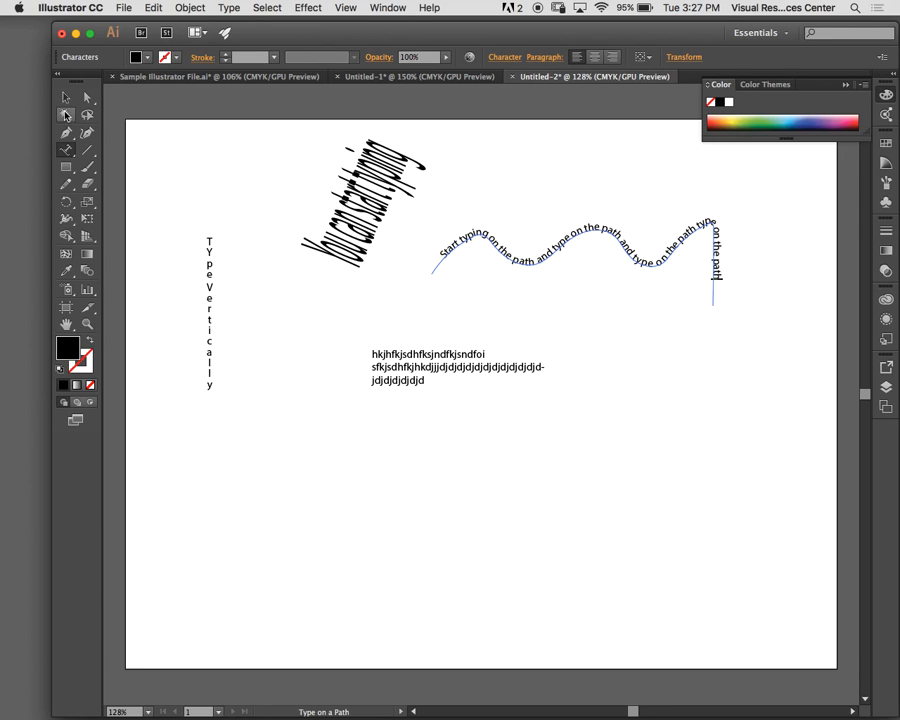
{"action": "left_click", "coordinate": [66, 117]}
{"action": "left_click", "coordinate": [66, 97]}
{"action": "left_click", "coordinate": [528, 262]}
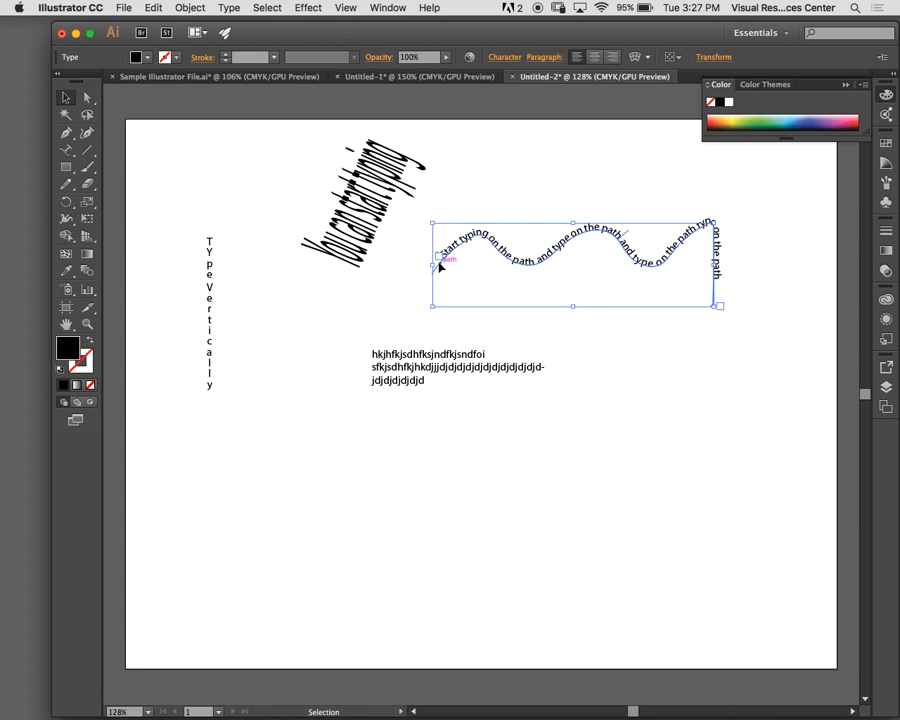
{"action": "left_click", "coordinate": [147, 57]}
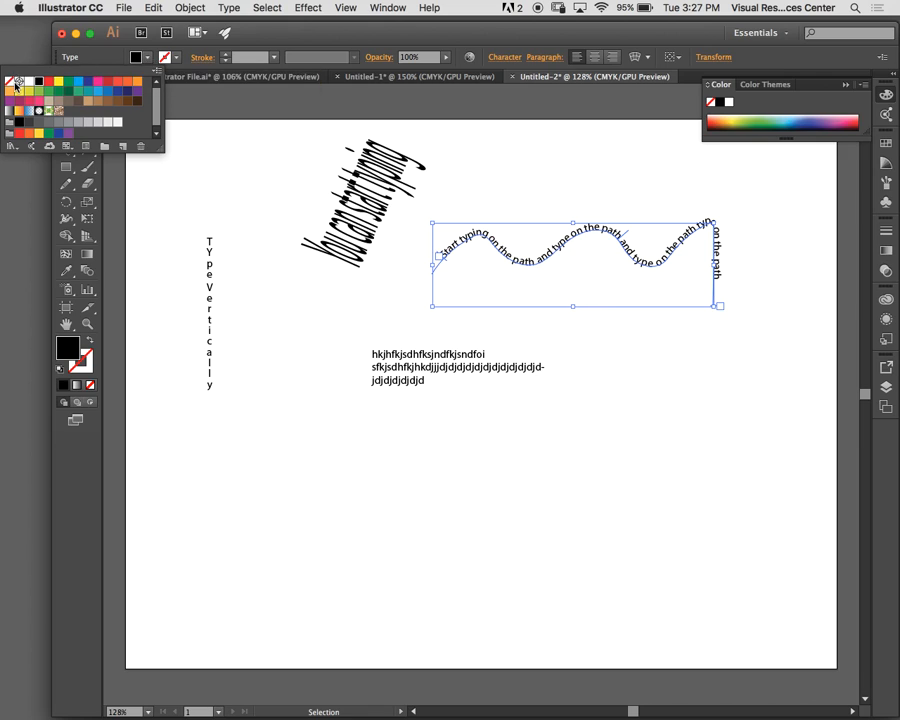
{"action": "left_click", "coordinate": [217, 108]}
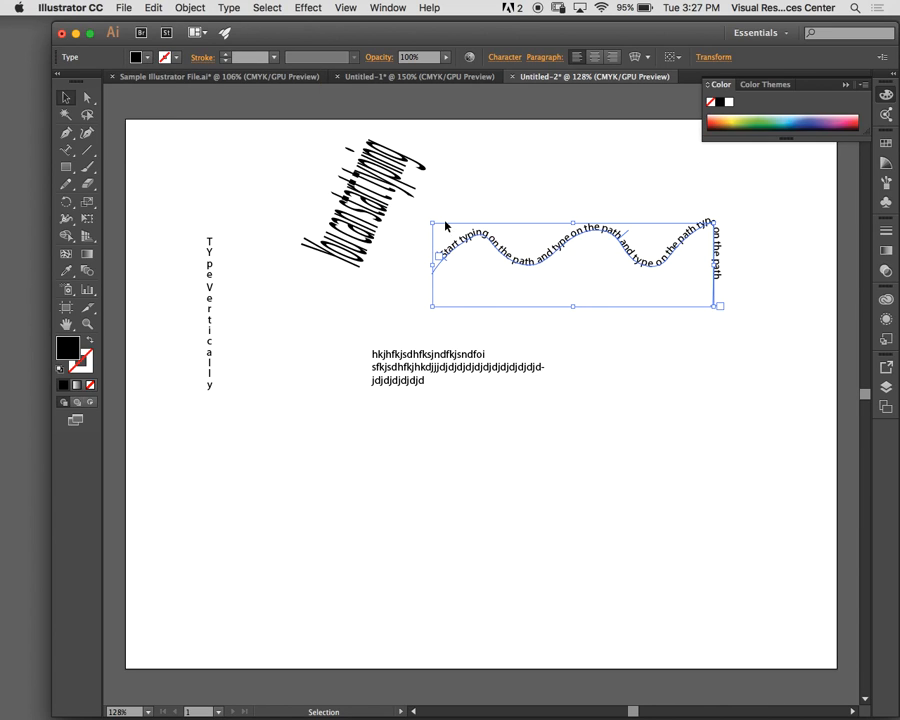
{"action": "left_click", "coordinate": [519, 348]}
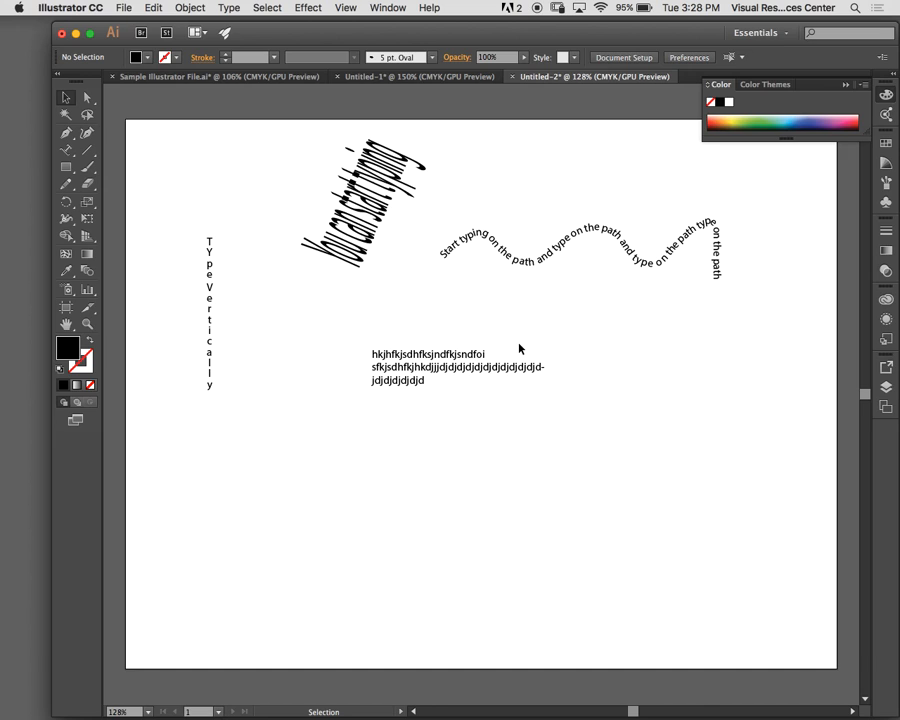
- Resize the wavy path text from its lower-left corner, making it narrower and taller, and deselect it
{"action": "left_click", "coordinate": [431, 278]}
{"action": "mouse_move", "coordinate": [432, 306]}
{"action": "left_mouse_down"}
{"action": "mouse_move", "coordinate": [388, 336]}
{"action": "mouse_move", "coordinate": [470, 336]}
{"action": "left_mouse_up"}
{"action": "left_click", "coordinate": [590, 226]}
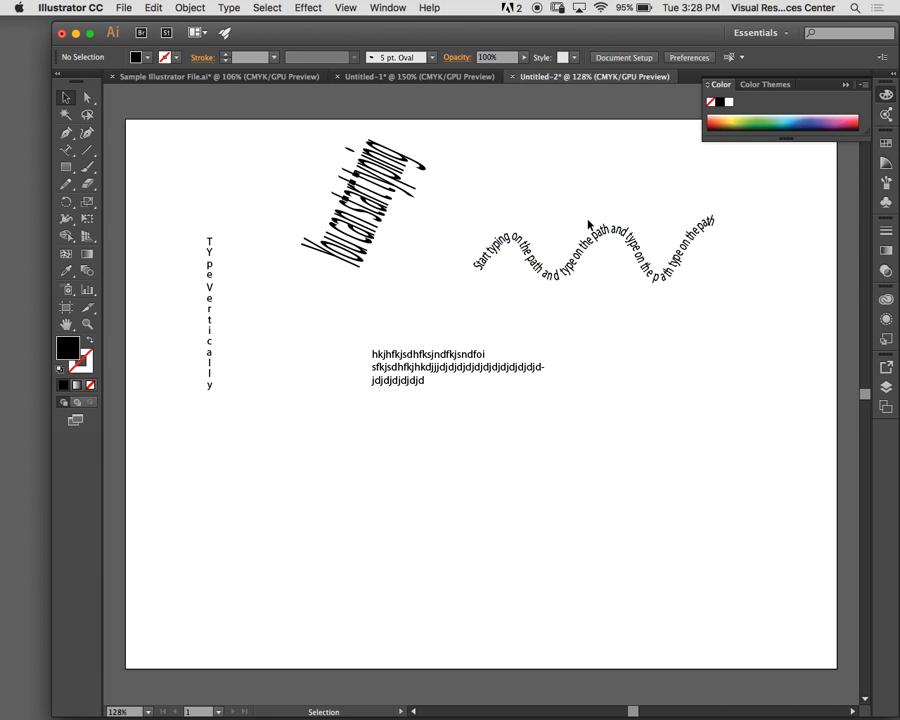
- Directly select the anchor at the path text's second crest and pull it downward to reshape the curve
{"action": "left_click", "coordinate": [88, 97]}
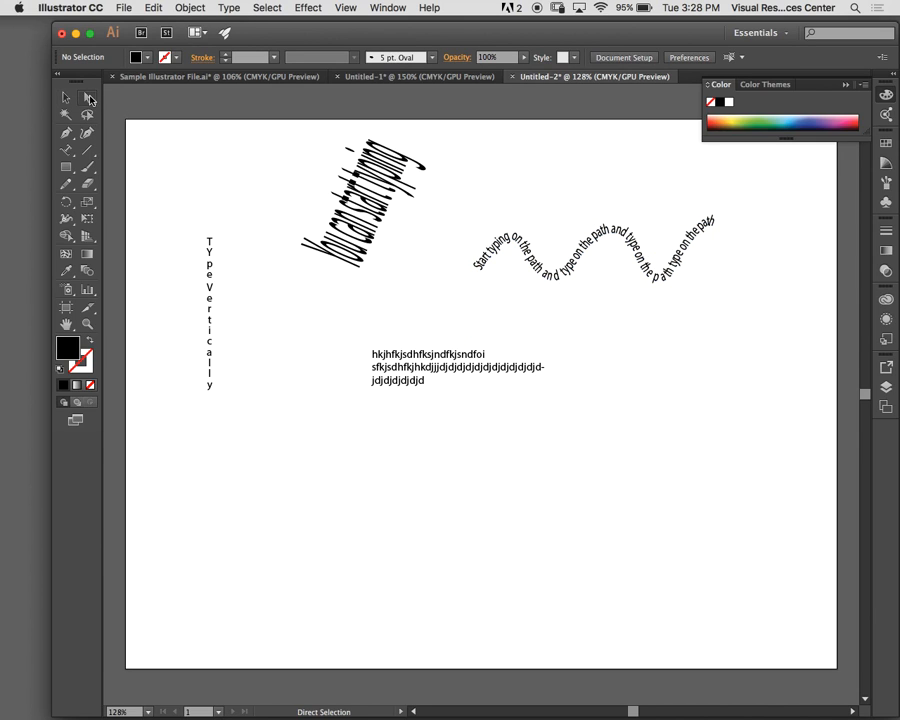
{"action": "left_click", "coordinate": [613, 232]}
{"action": "left_click_drag", "start_coordinate": [611, 231], "coordinate": [614, 320]}
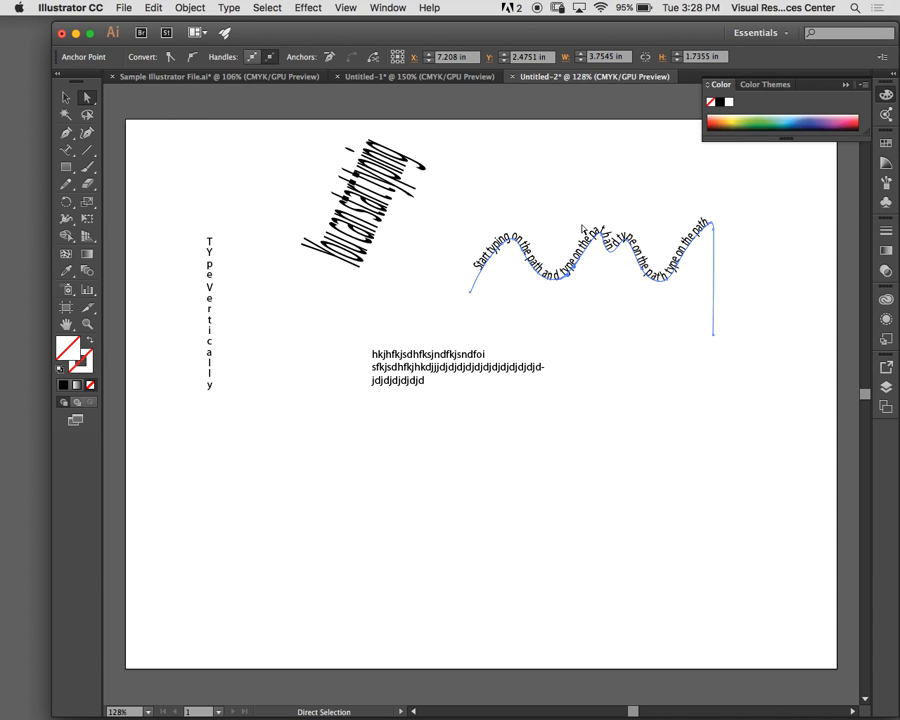
- Place the text cursor in the wavy path text with the Type on a Path tool
{"action": "left_click", "coordinate": [65, 148]}
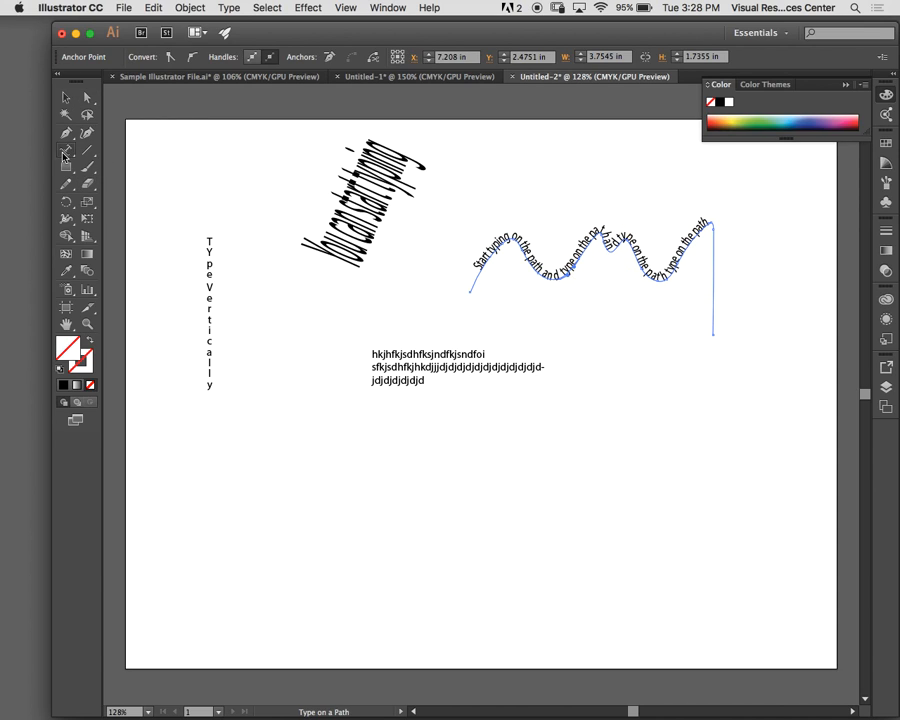
{"action": "left_click", "coordinate": [347, 183]}
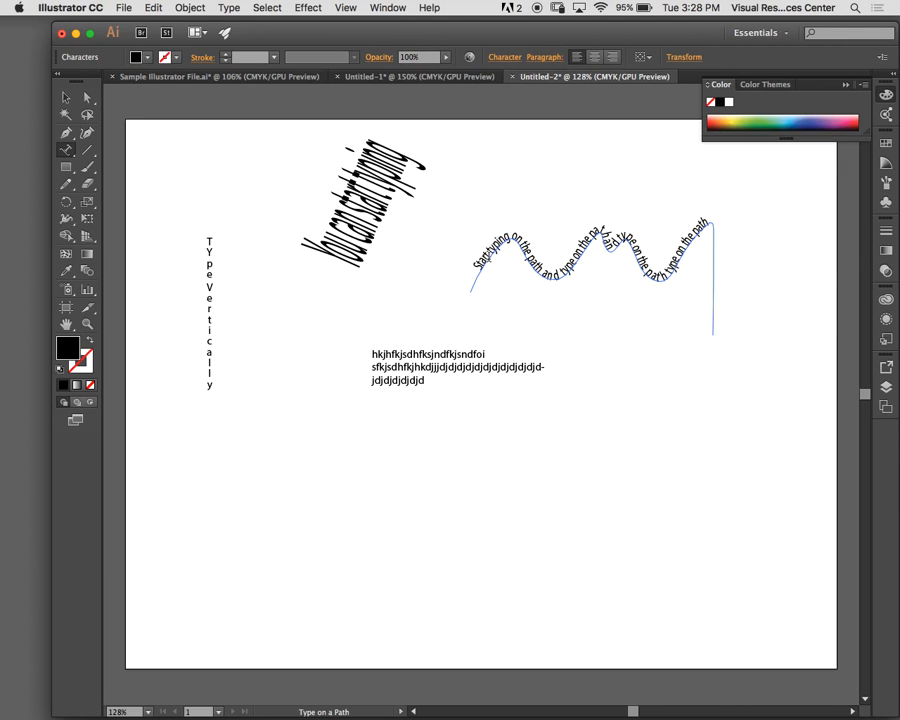